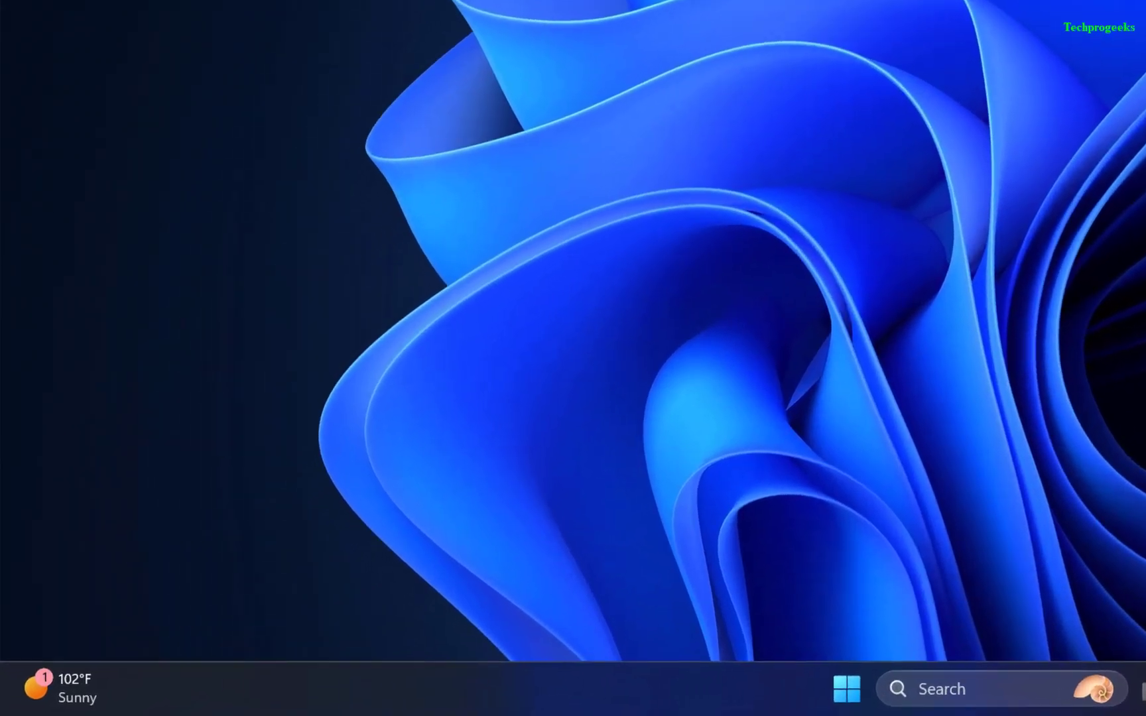
# Run services.msc from the Run dialog to open the Services console.
pyautogui.press('super+r')
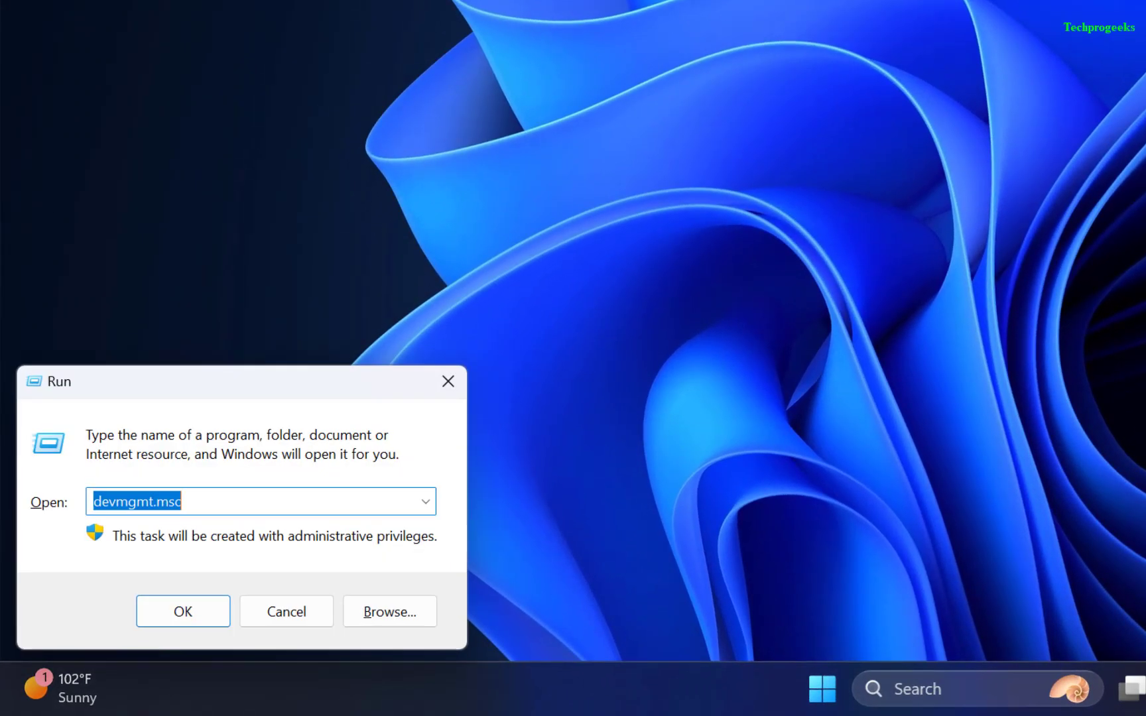
pyautogui.write('serv')
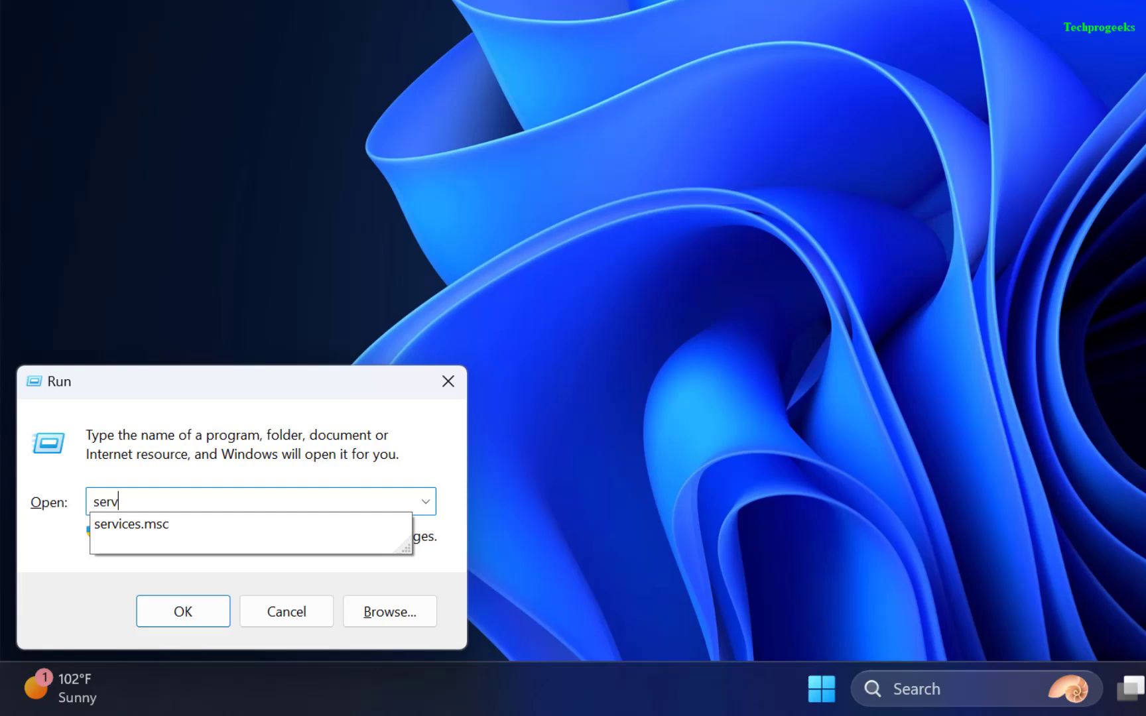
pyautogui.write('ices')
pyautogui.press('Down')
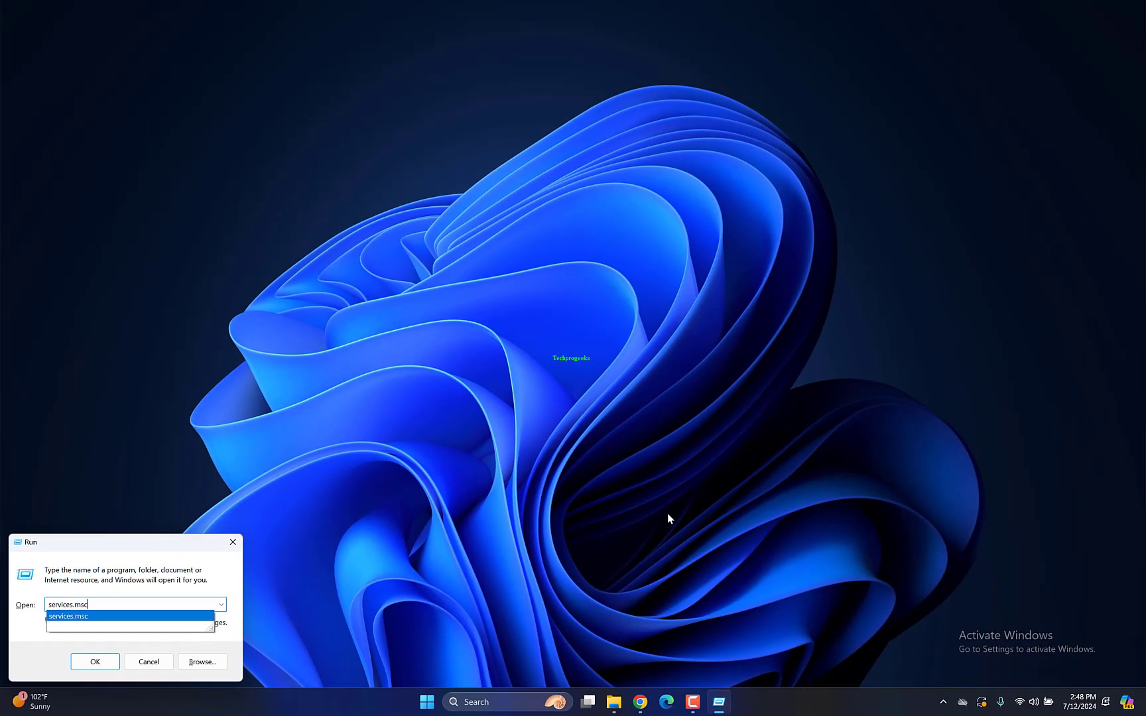
pyautogui.press('Return')
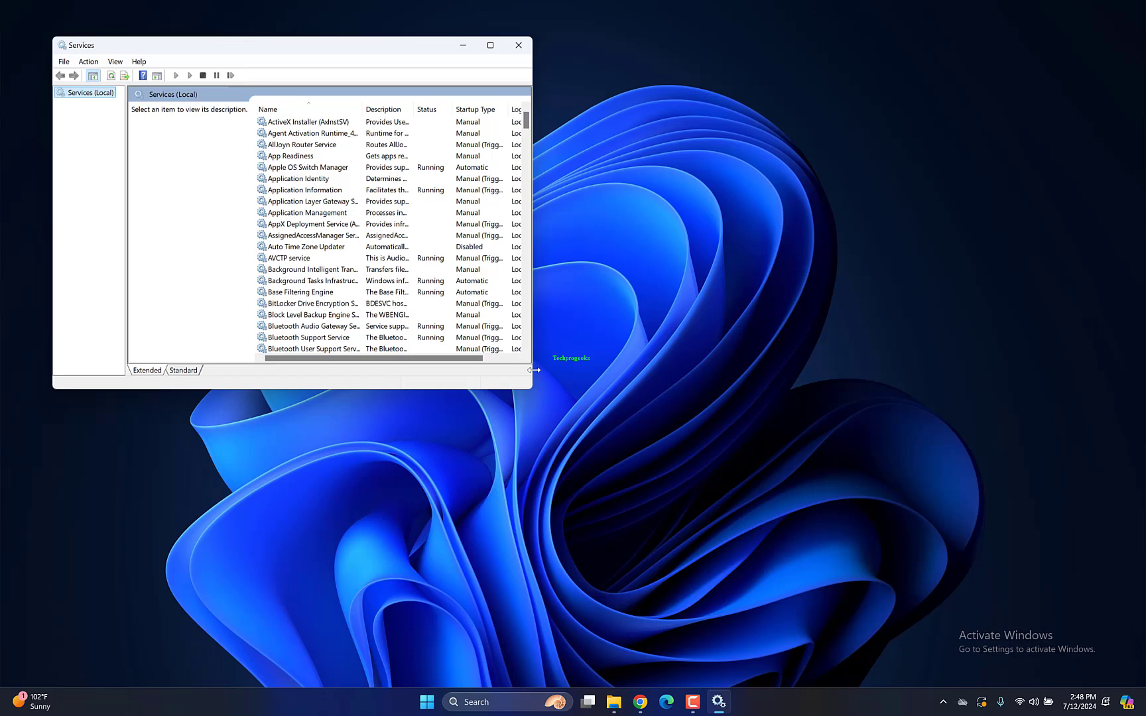
# Enlarge the Services window, restart Bluetooth Support Service, and bring up its actions menu again.
pyautogui.moveTo(524, 388); pyautogui.dragTo(820, 507)
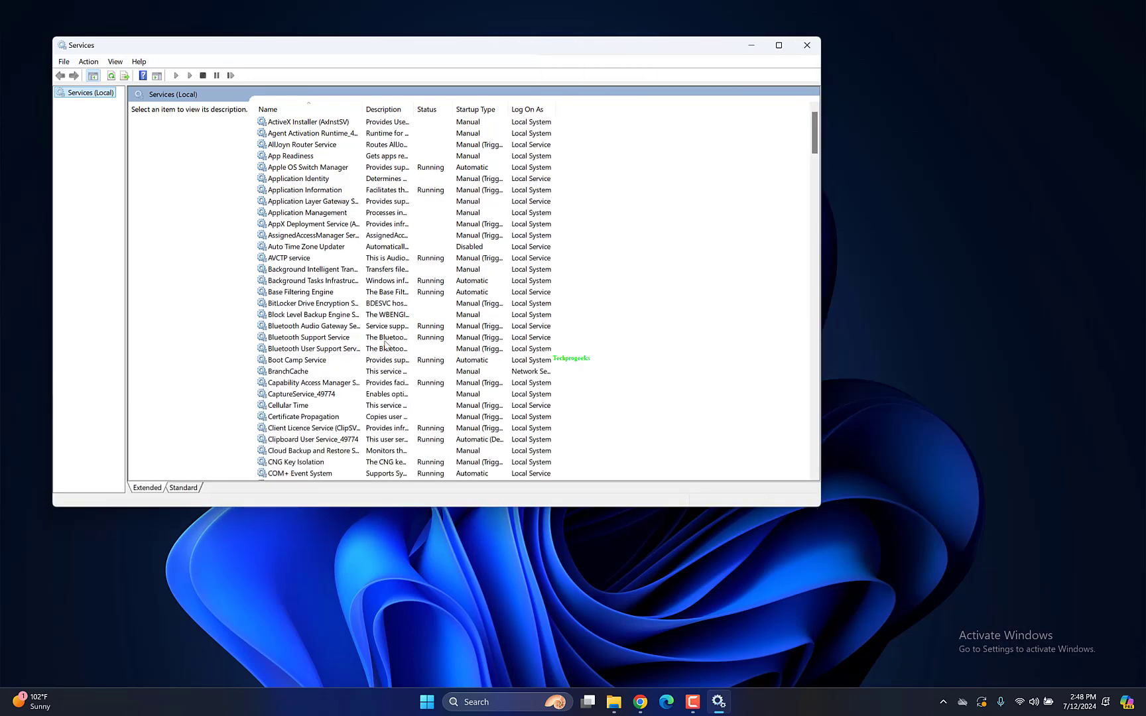
pyautogui.rightClick(384, 338)
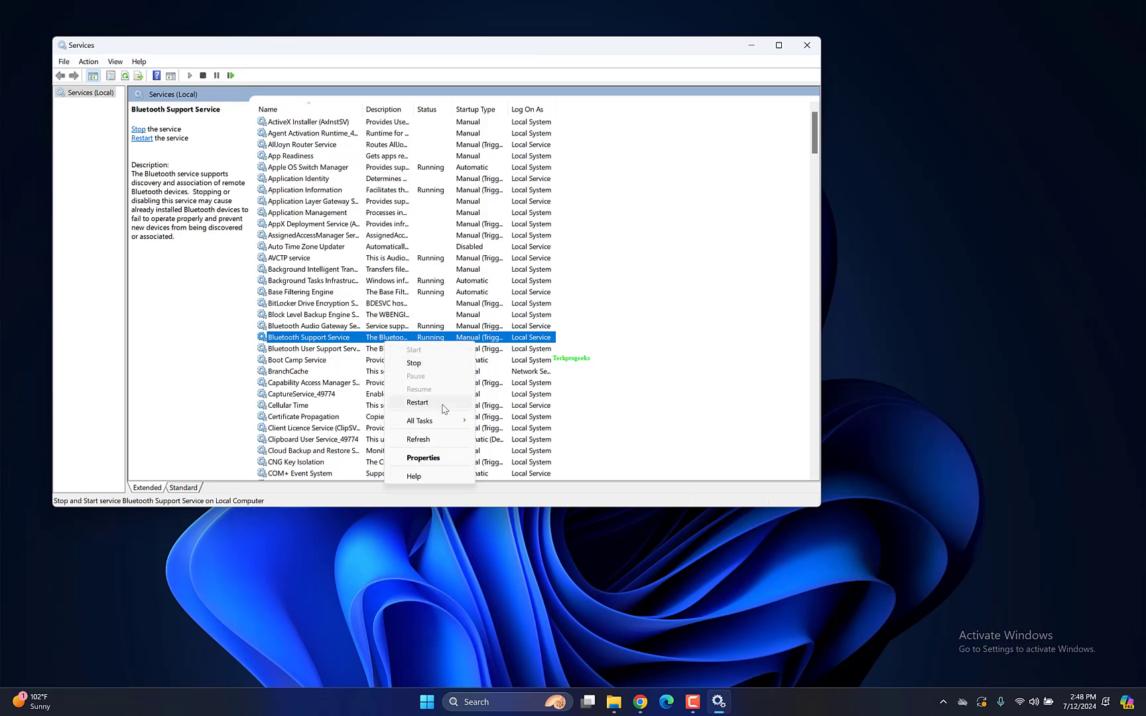
pyautogui.click(417, 402)
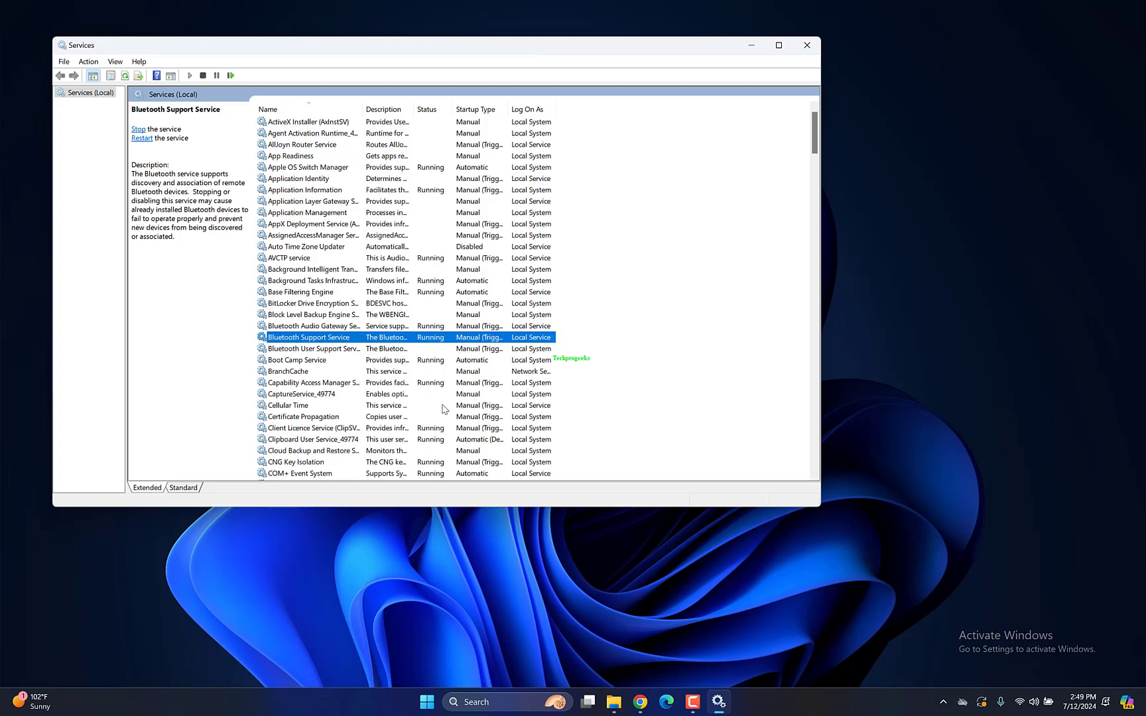
pyautogui.moveTo(314, 326)
pyautogui.rightClick(374, 344)
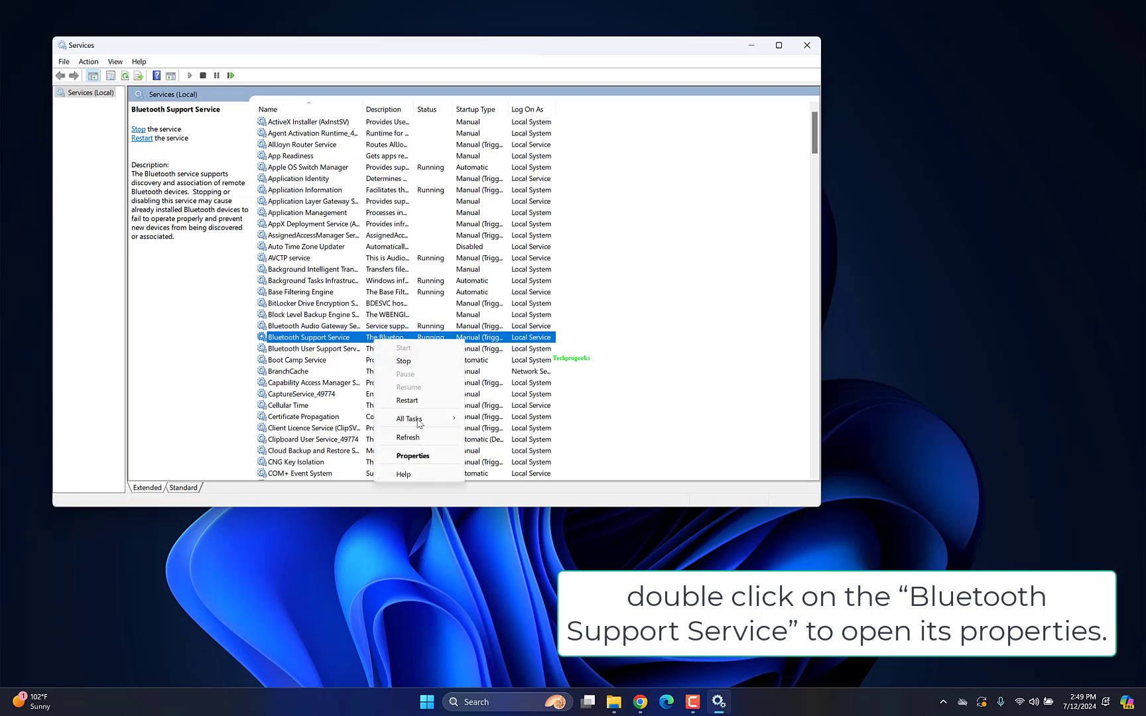
# Set Bluetooth Support Service's startup type to Automatic and apply it.
pyautogui.click(425, 459)
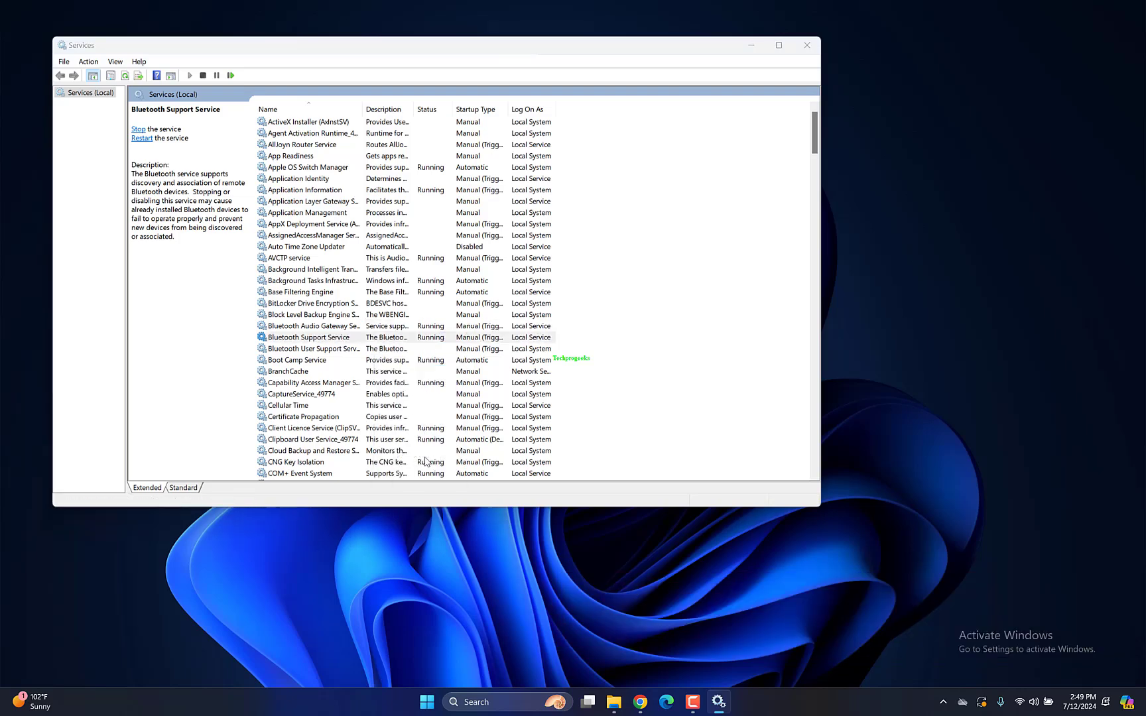
pyautogui.click(449, 267)
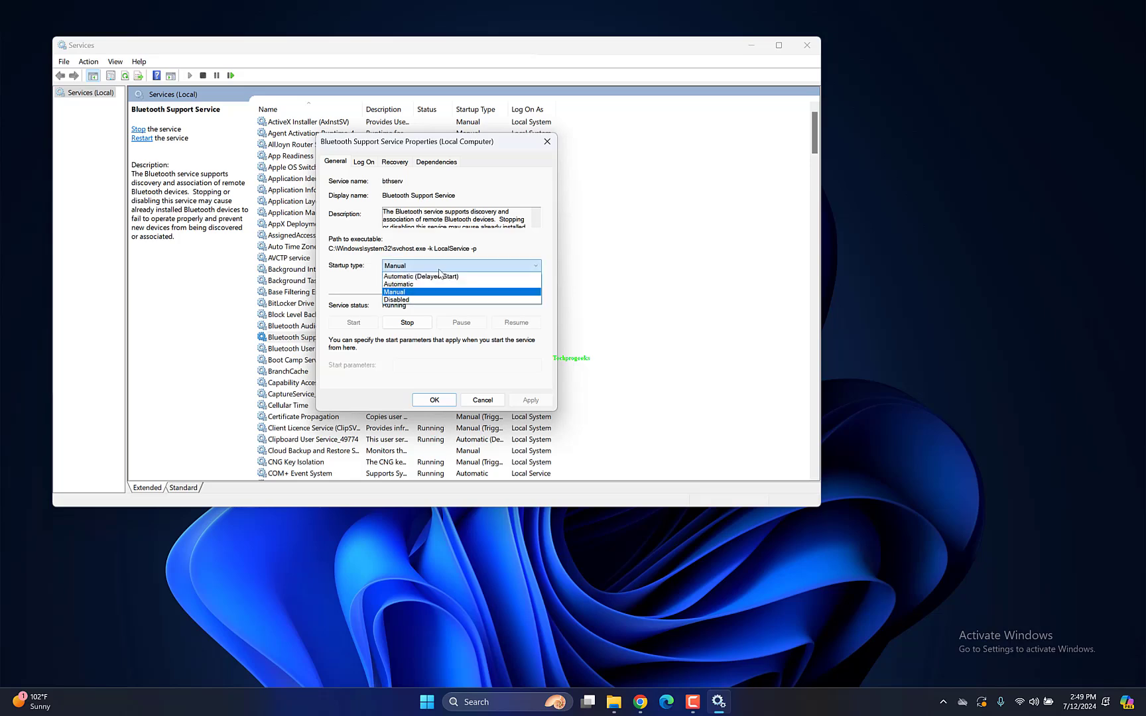
pyautogui.click(493, 283)
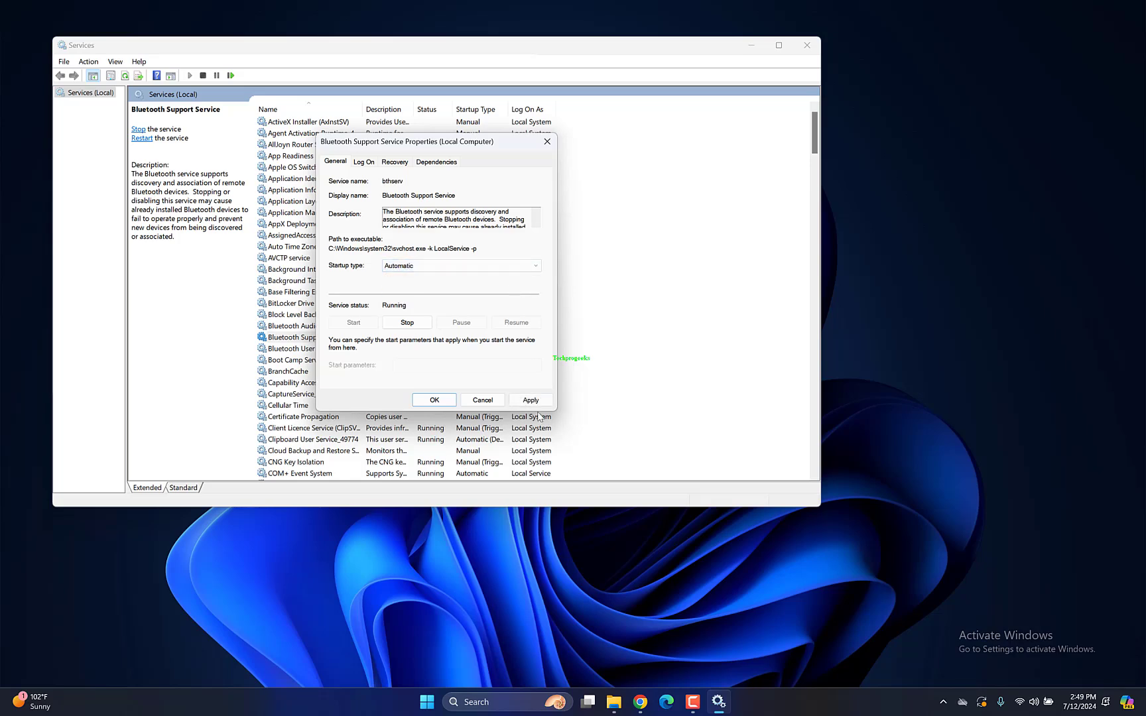
pyautogui.click(528, 401)
pyautogui.click(445, 399)
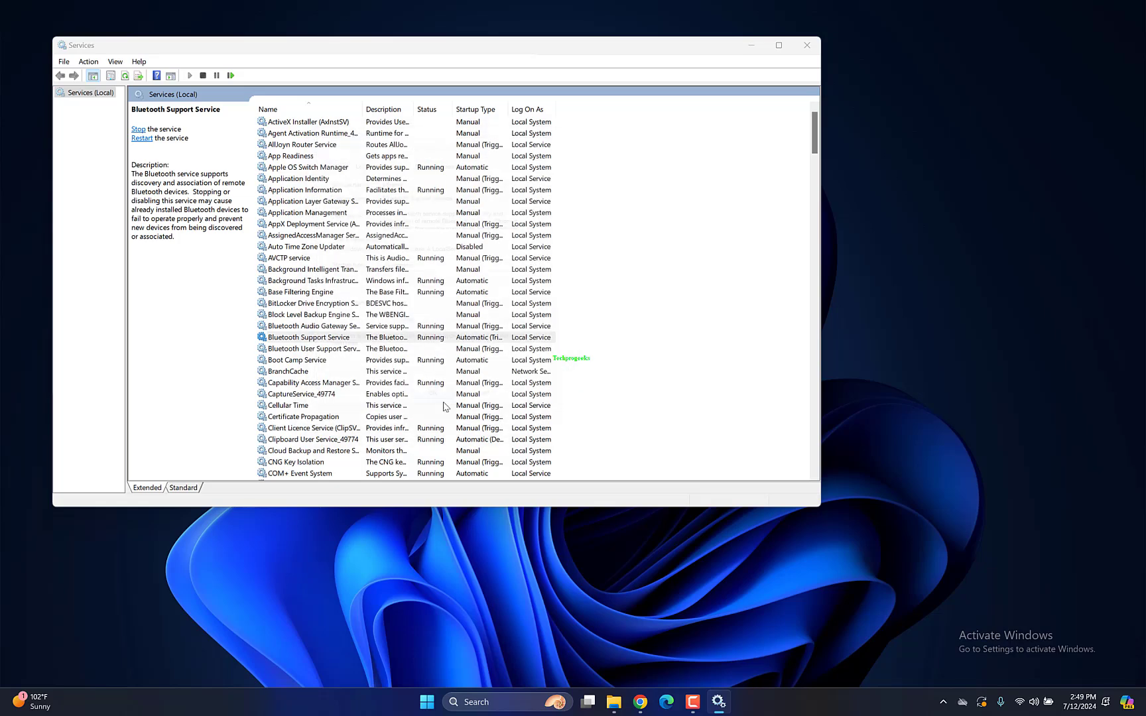
# Close Services and bring up the Start menu's power options to restart.
pyautogui.click(807, 45)
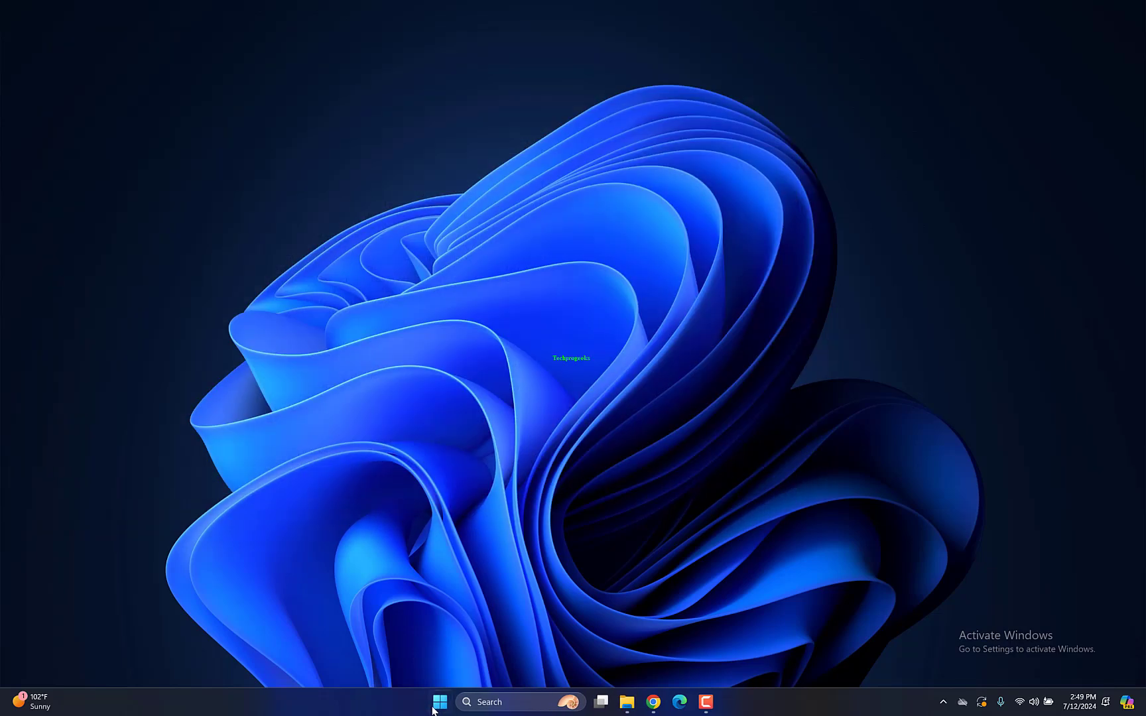
pyautogui.click(440, 702)
pyautogui.click(719, 661)
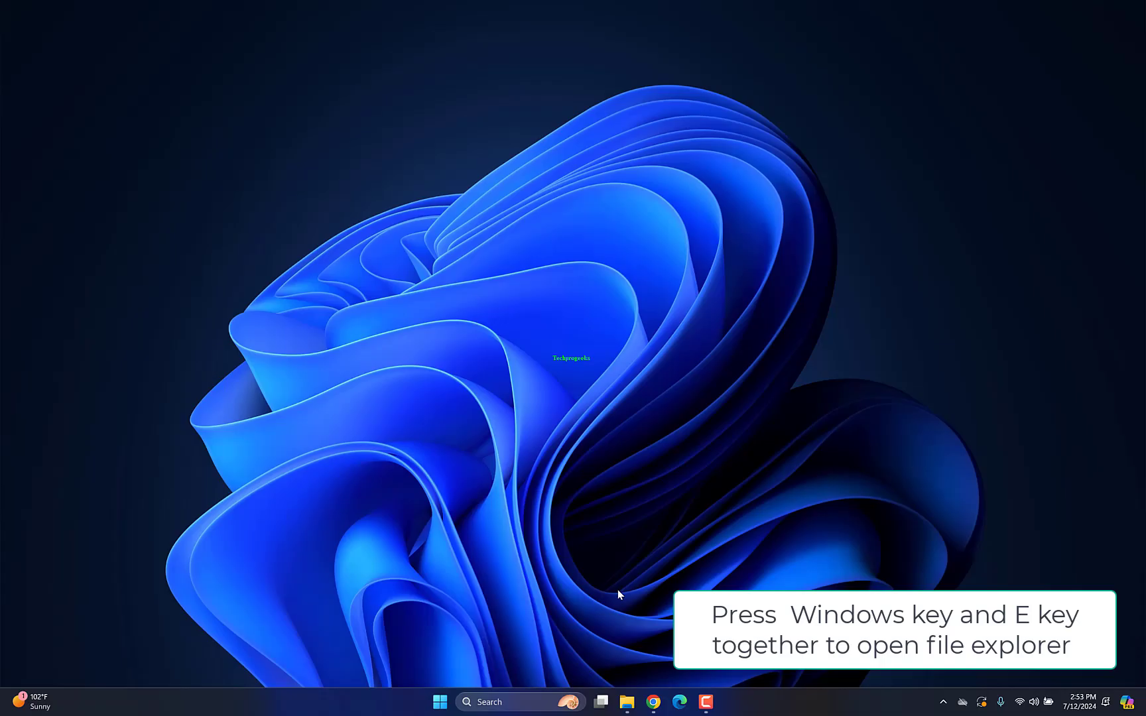
# Find fsquirt through Windows search and open its containing System32 folder.
pyautogui.press('super+e')
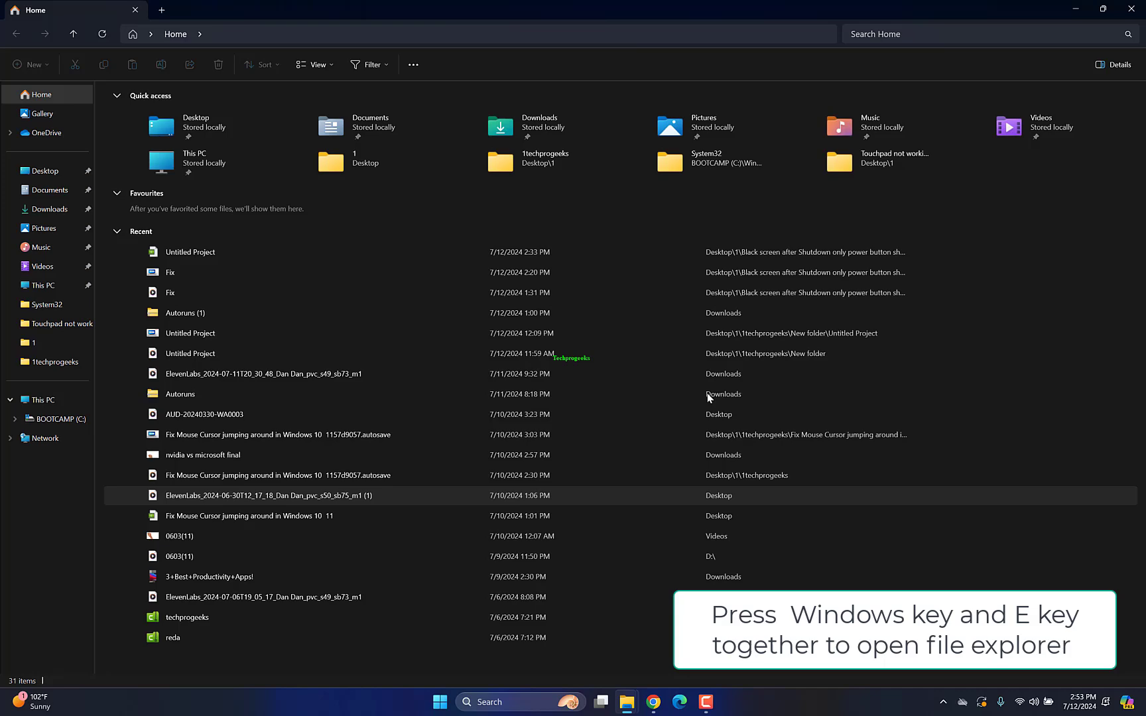
pyautogui.click(920, 38)
pyautogui.write('fs')
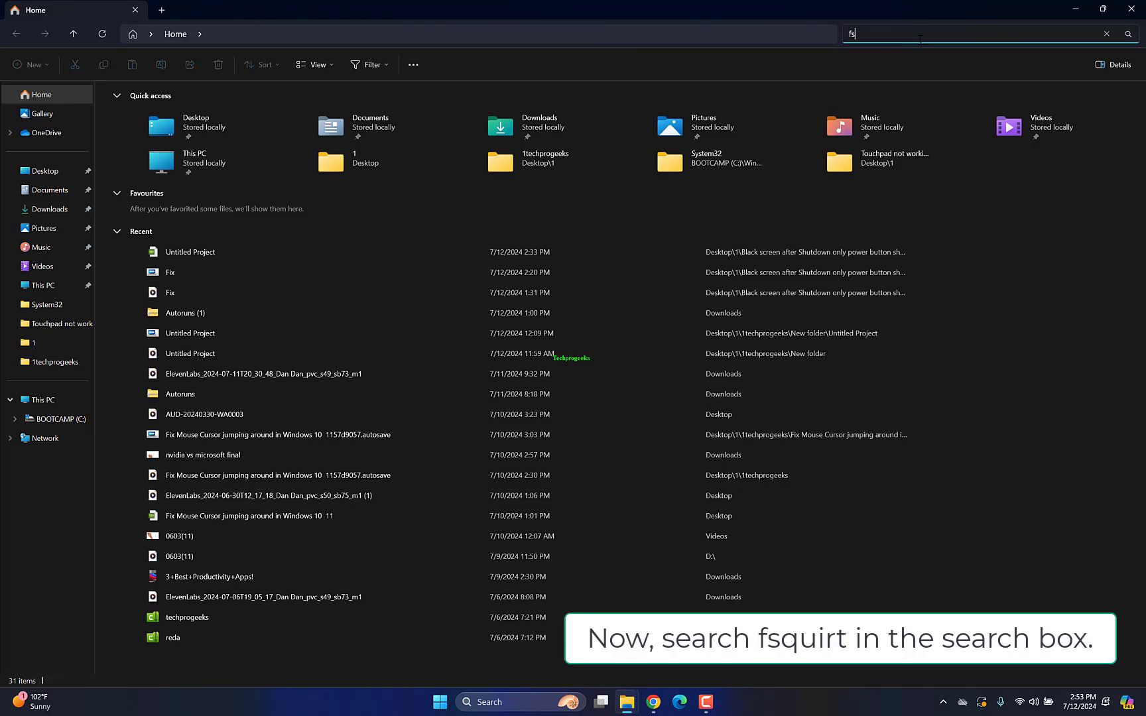
pyautogui.write('quir')
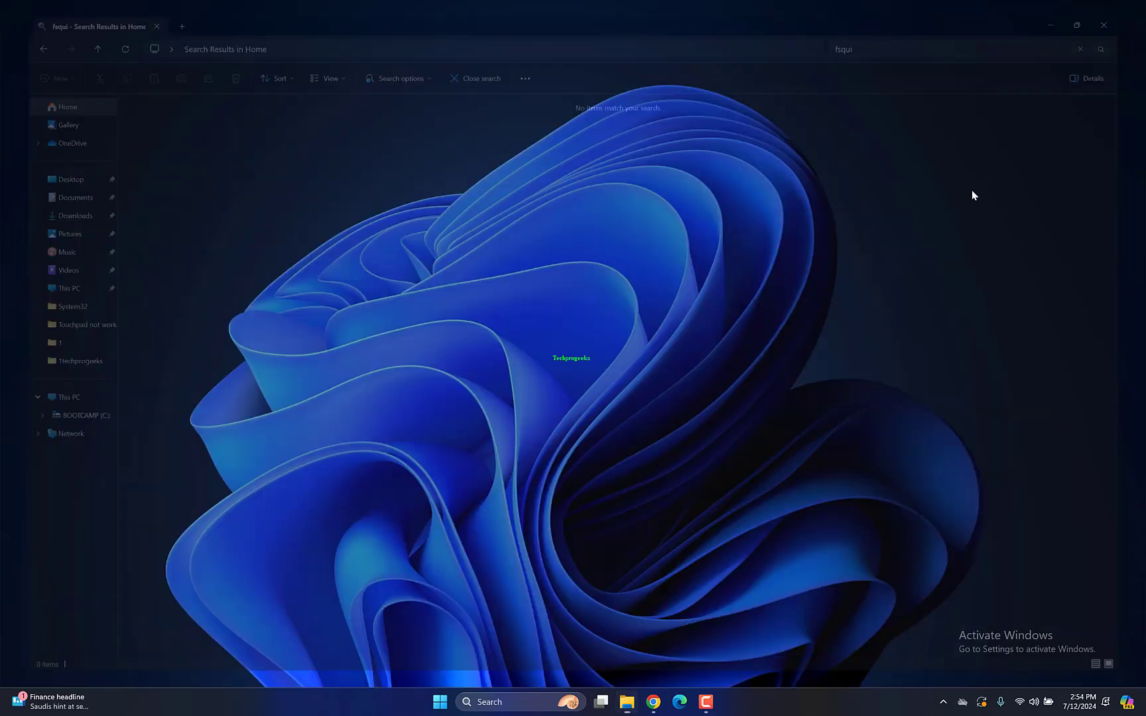
pyautogui.click(512, 703)
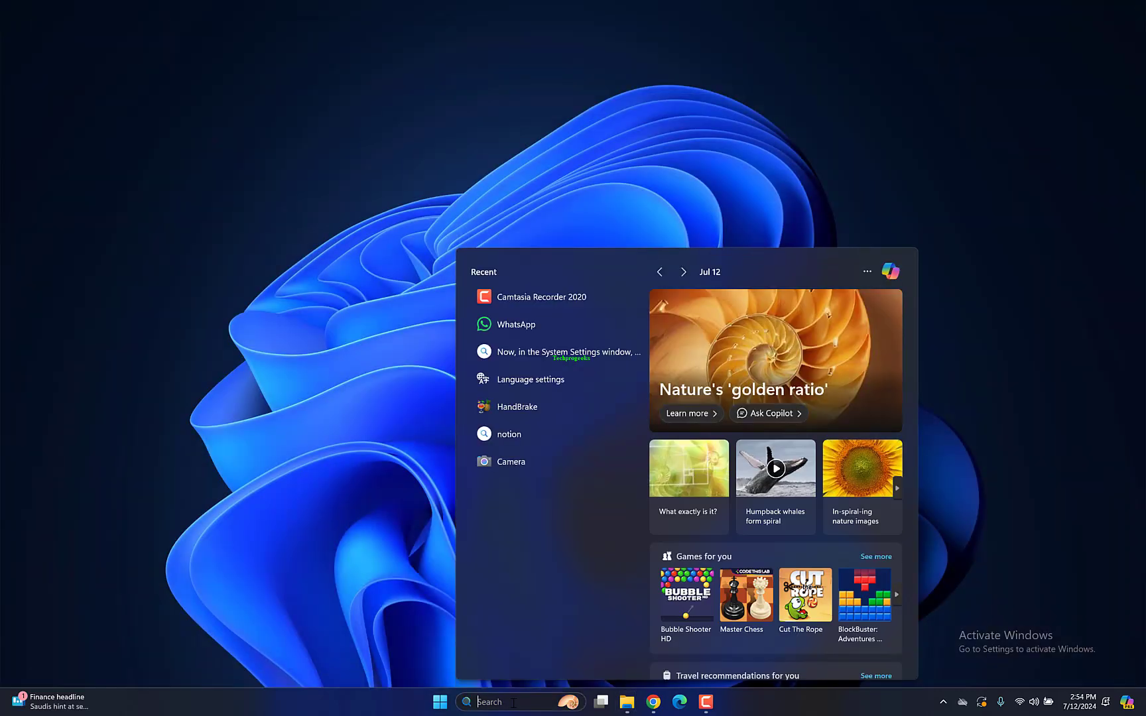
pyautogui.write('fsquirt install')
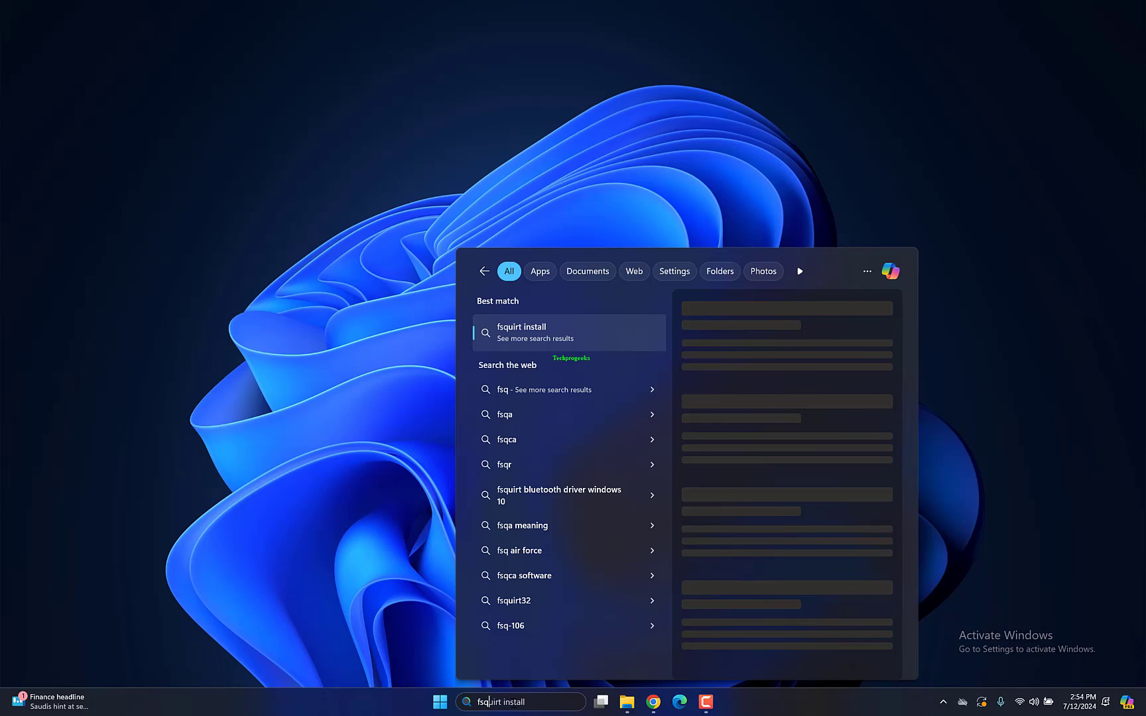
pyautogui.write('t')
pyautogui.rightClick(593, 319)
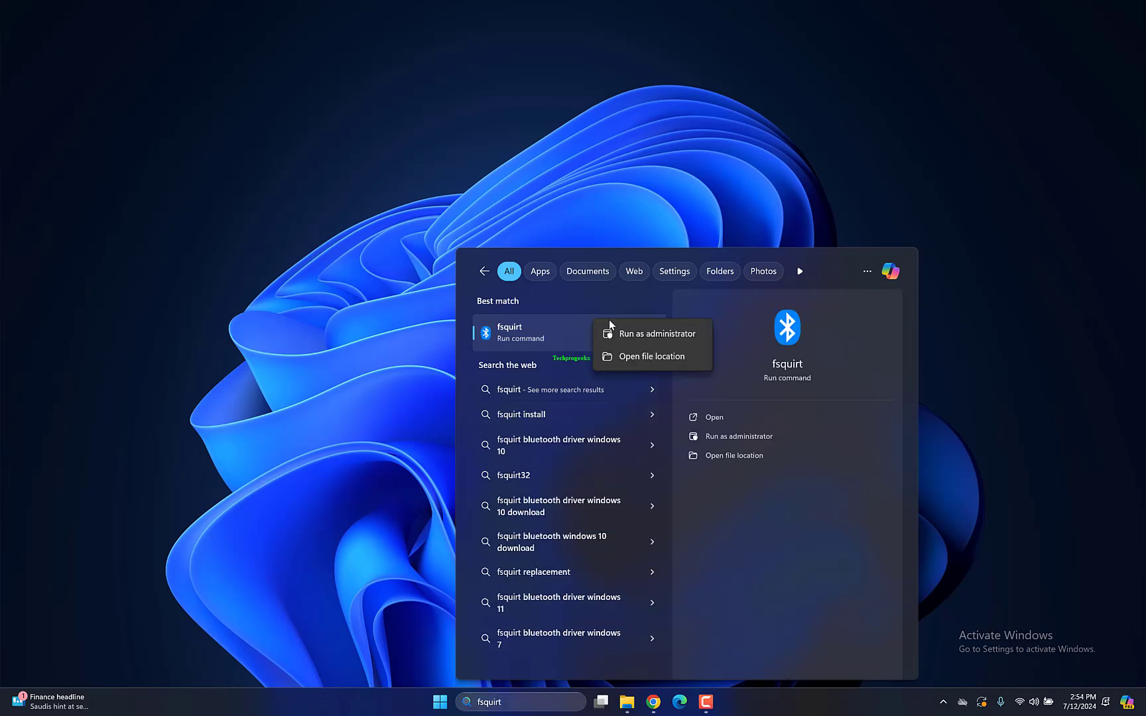
pyautogui.click(631, 357)
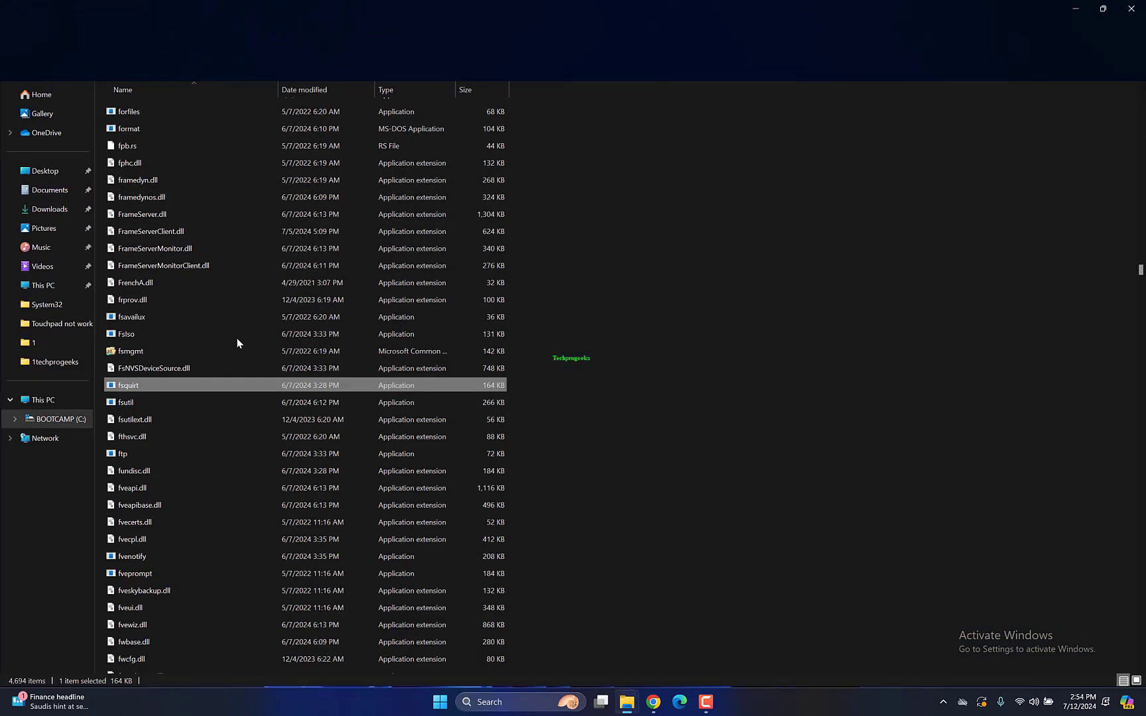
# Send fsquirt to the desktop as a shortcut, then choose Send files in its Bluetooth wizard.
pyautogui.rightClick(200, 390)
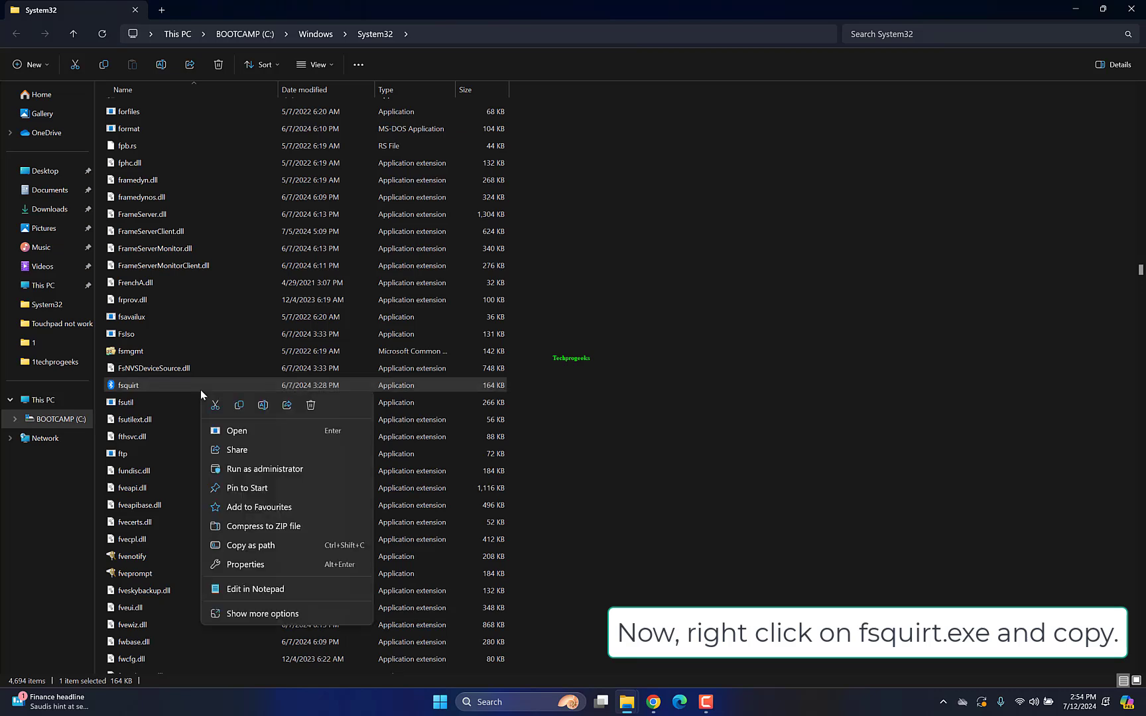
pyautogui.click(251, 614)
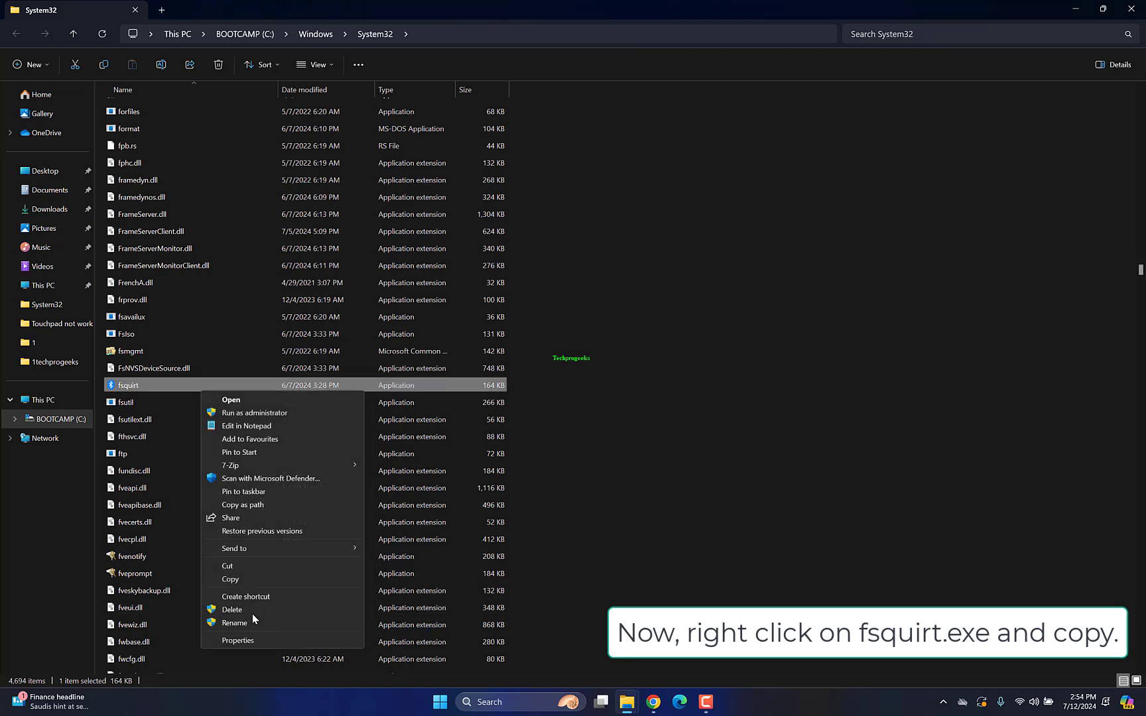
pyautogui.moveTo(234, 548)
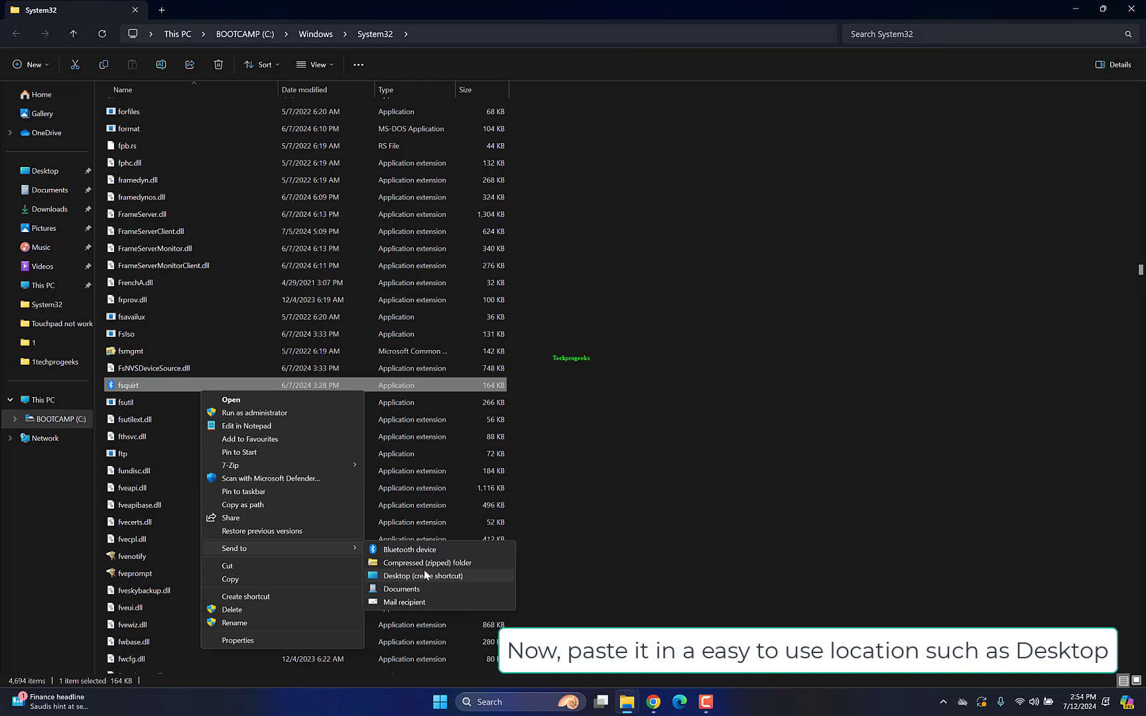
pyautogui.click(405, 578)
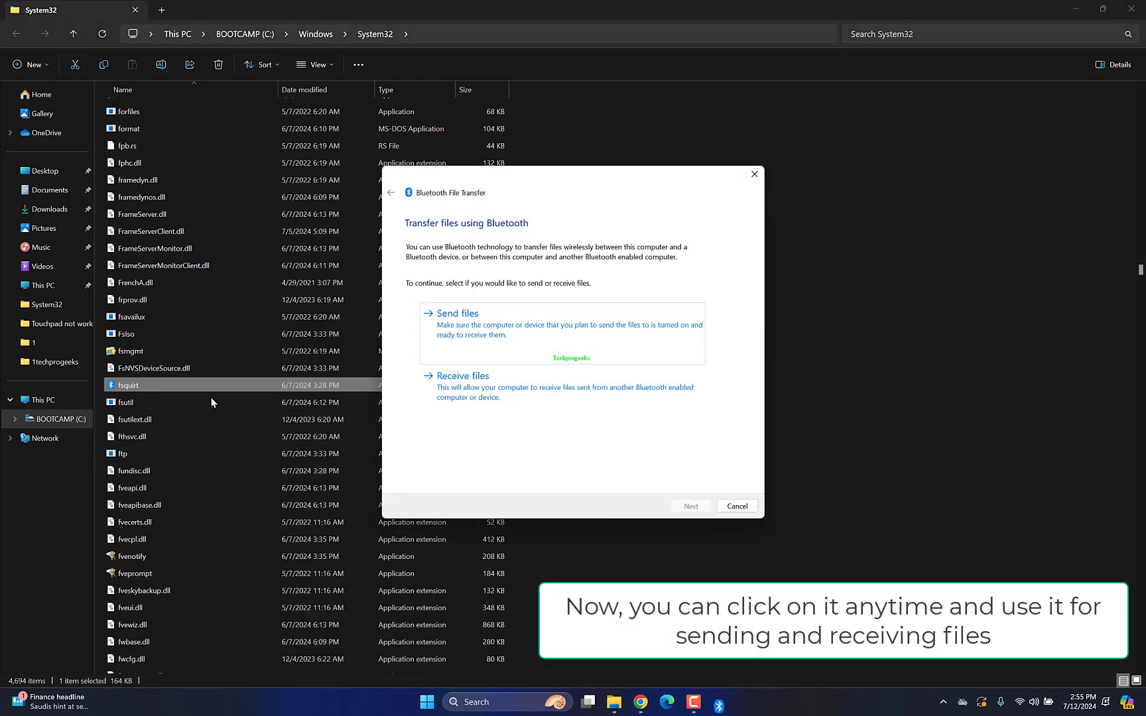
pyautogui.click(534, 313)
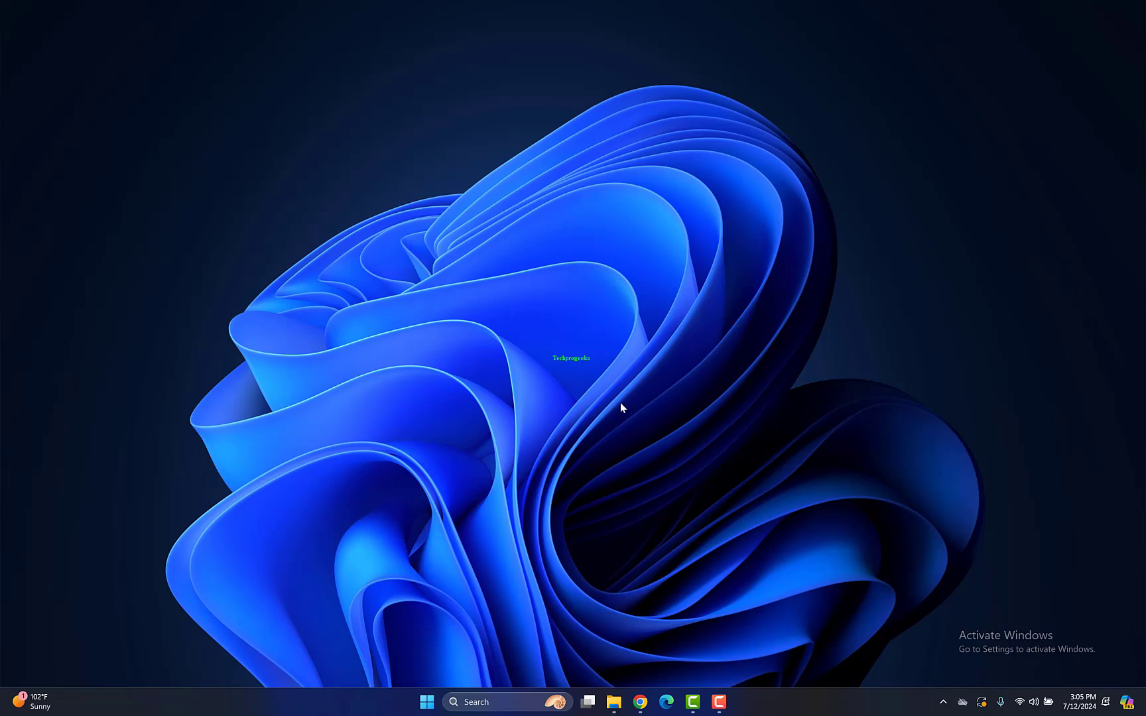
# Open Device Manager from Start search and turn on Show hidden devices.
pyautogui.press('super')
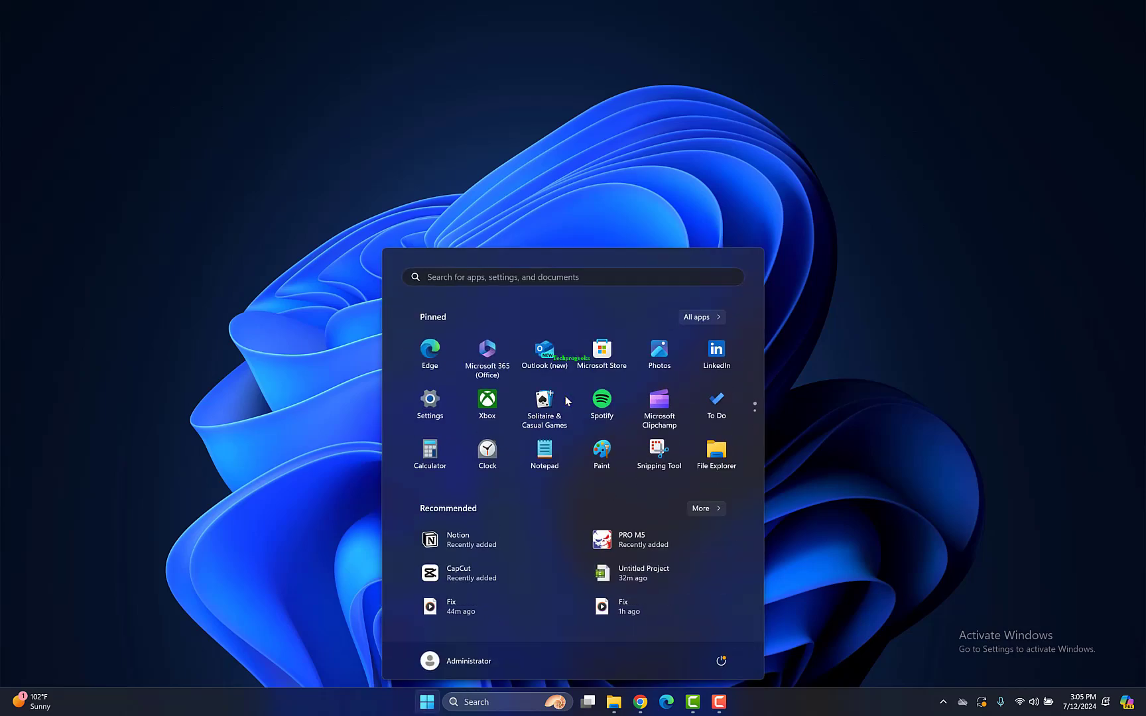
pyautogui.write('device')
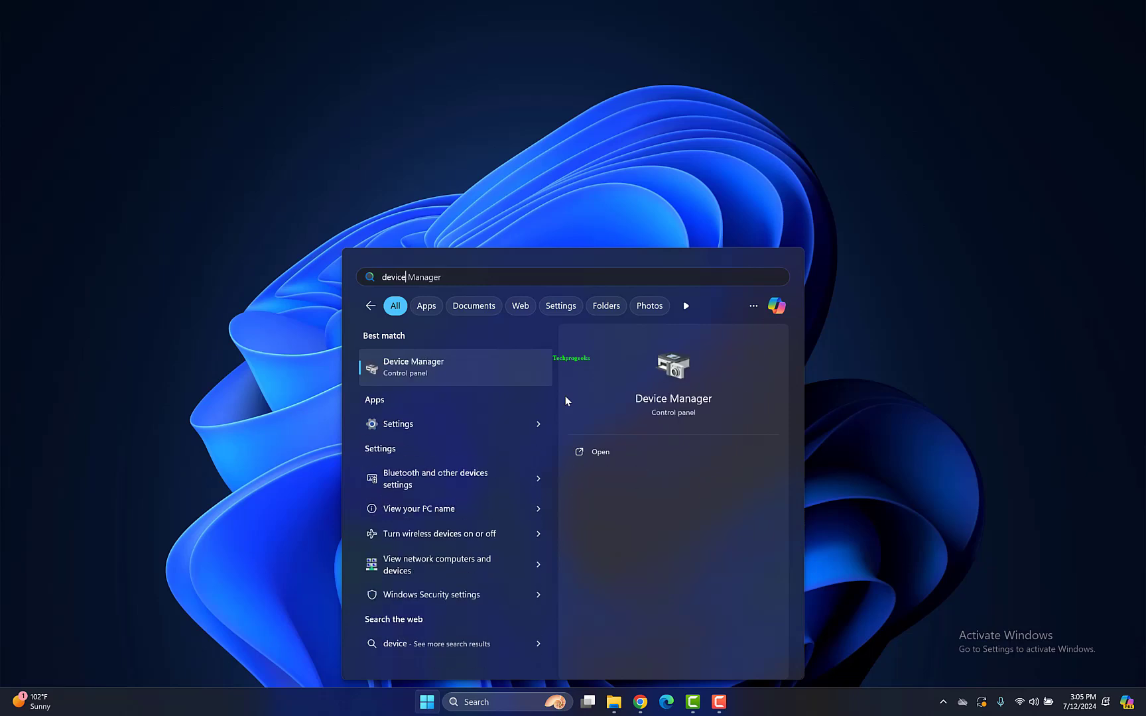
pyautogui.press('Down')
pyautogui.press('Up')
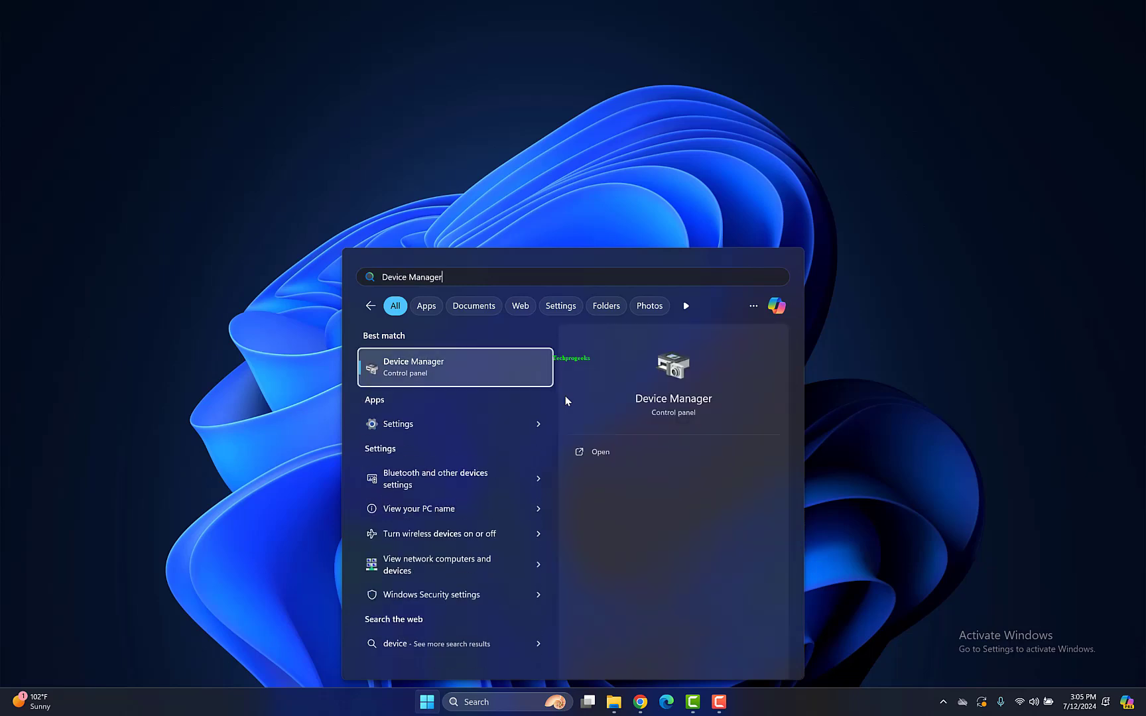
pyautogui.press('Return')
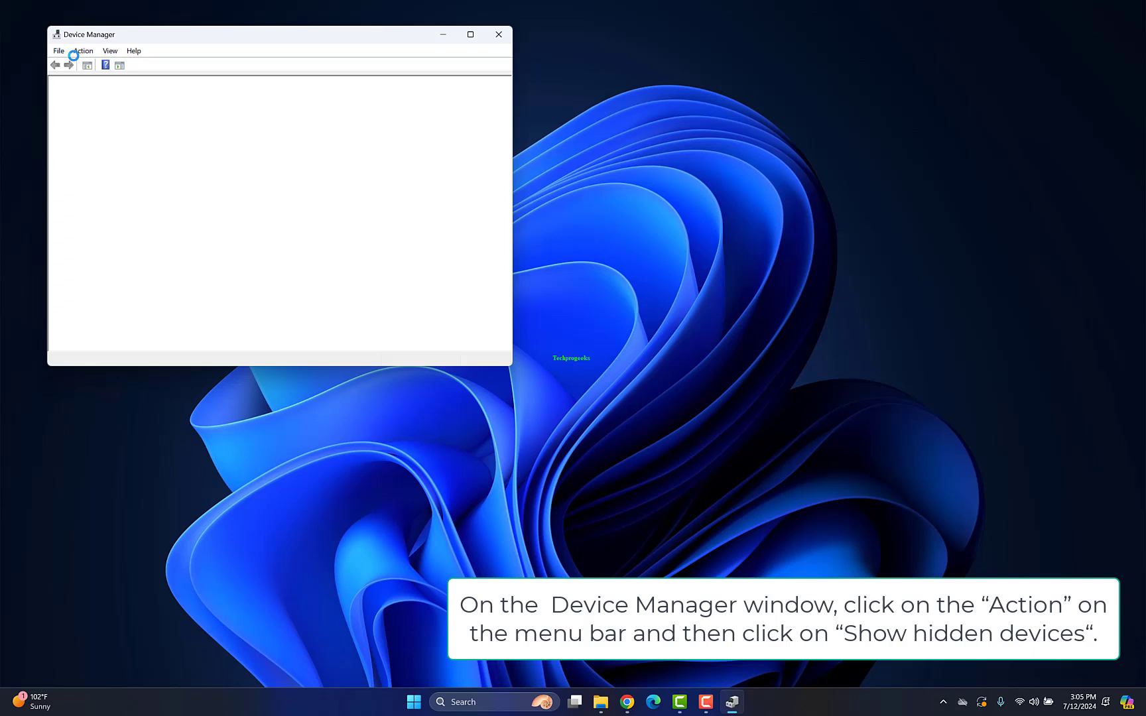
pyautogui.click(87, 56)
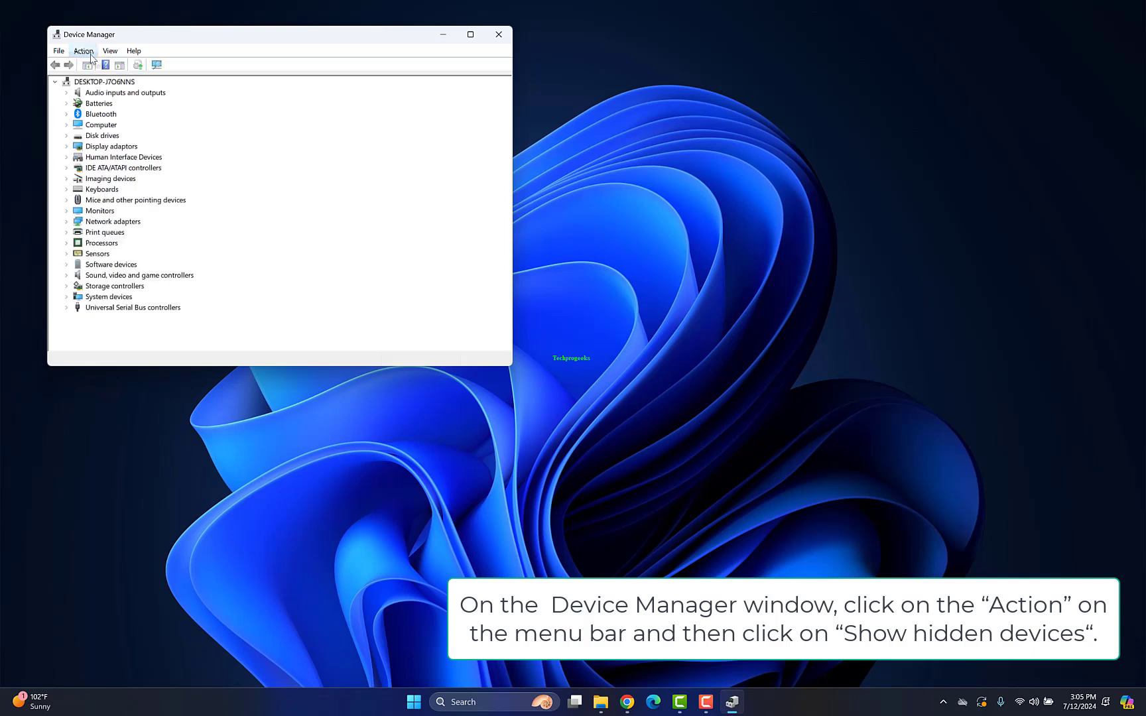
pyautogui.click(109, 54)
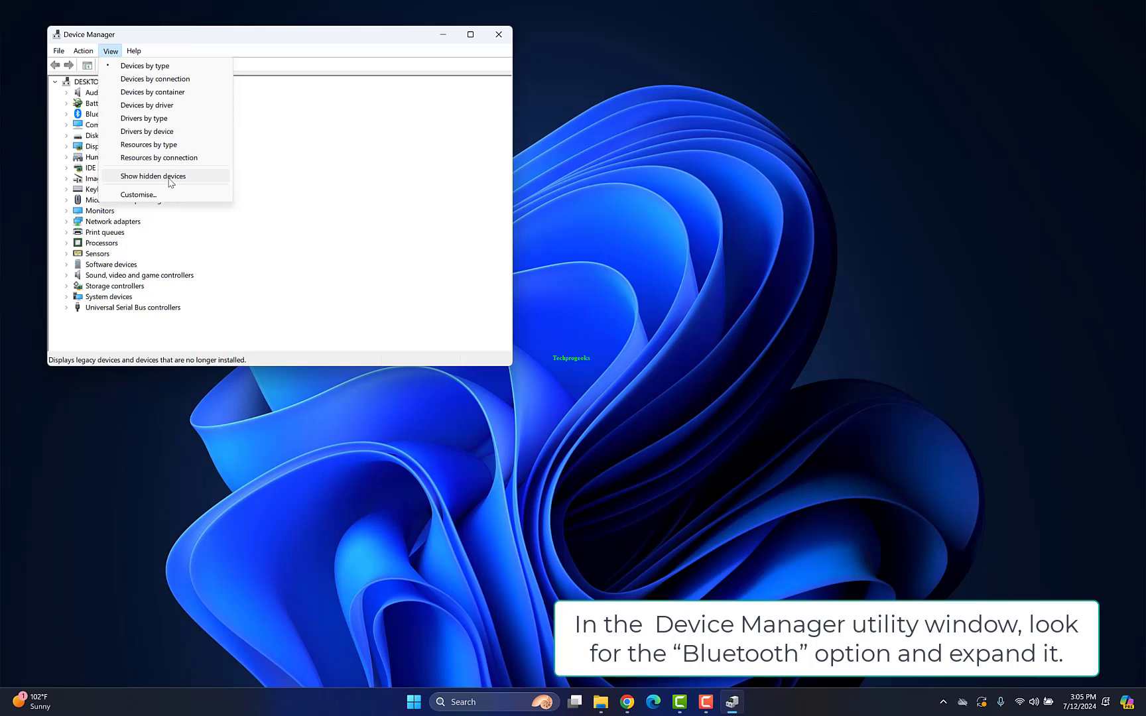
pyautogui.click(170, 179)
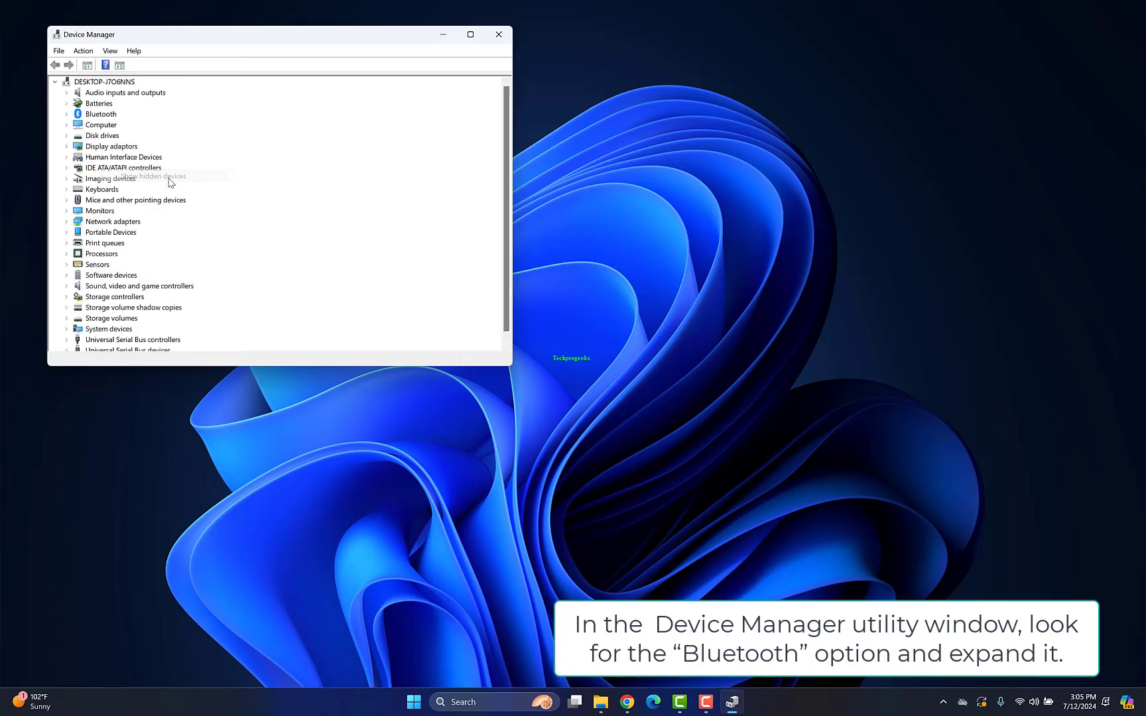
# Expand Bluetooth and bring up the actions for Apple Broadcom Built-in Bluetooth.
pyautogui.click(85, 116)
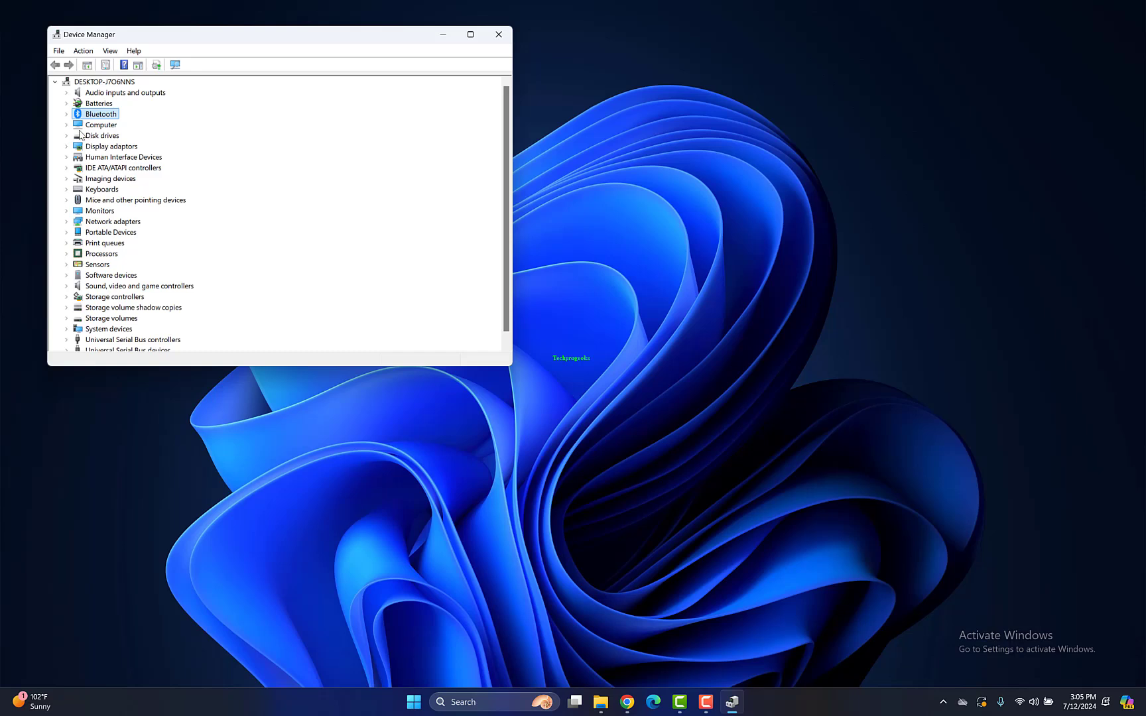
pyautogui.click(65, 117)
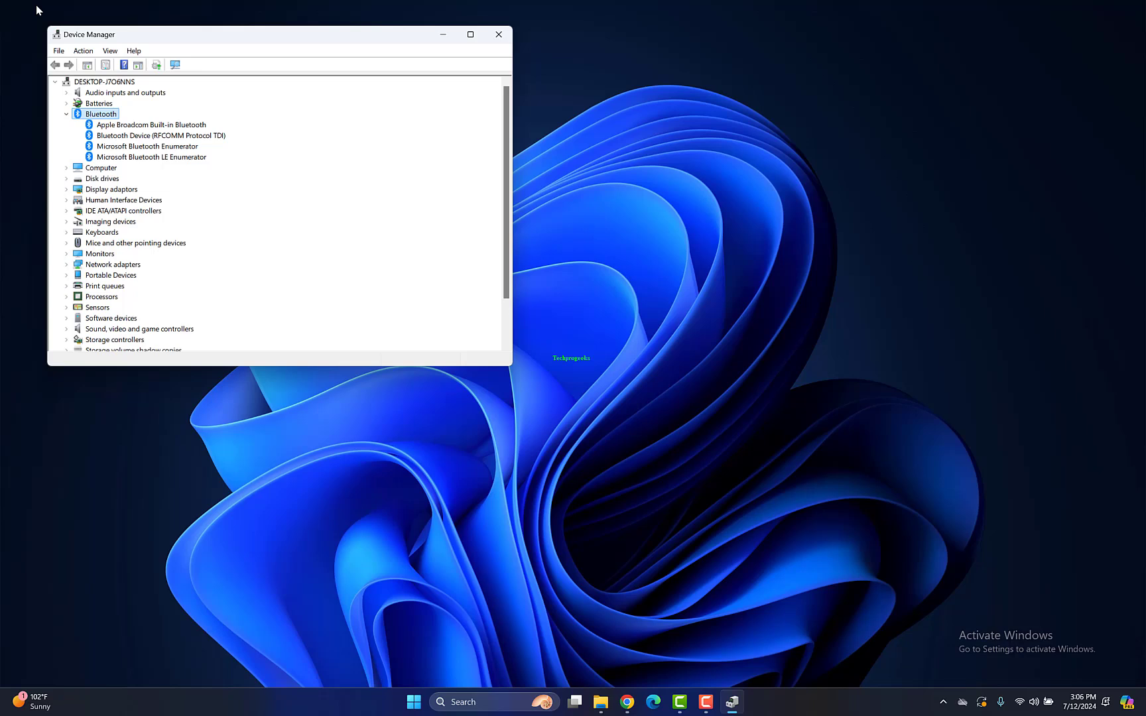
pyautogui.click(66, 113)
pyautogui.click(130, 136)
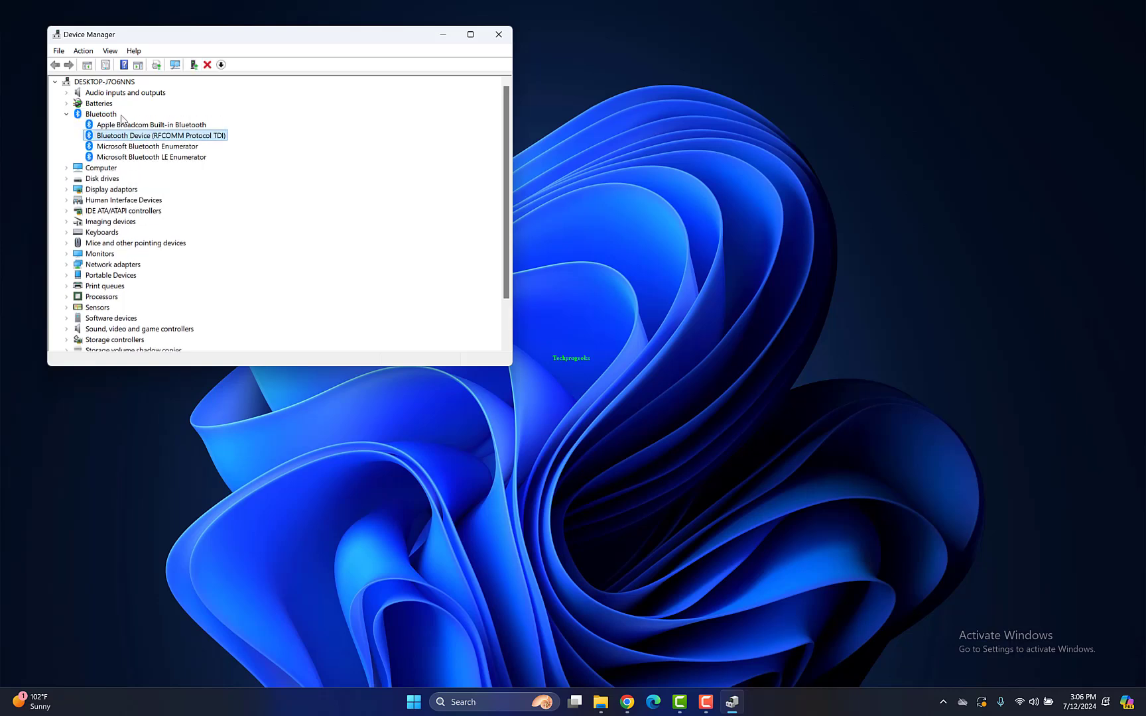
pyautogui.click(126, 126)
pyautogui.rightClick(127, 127)
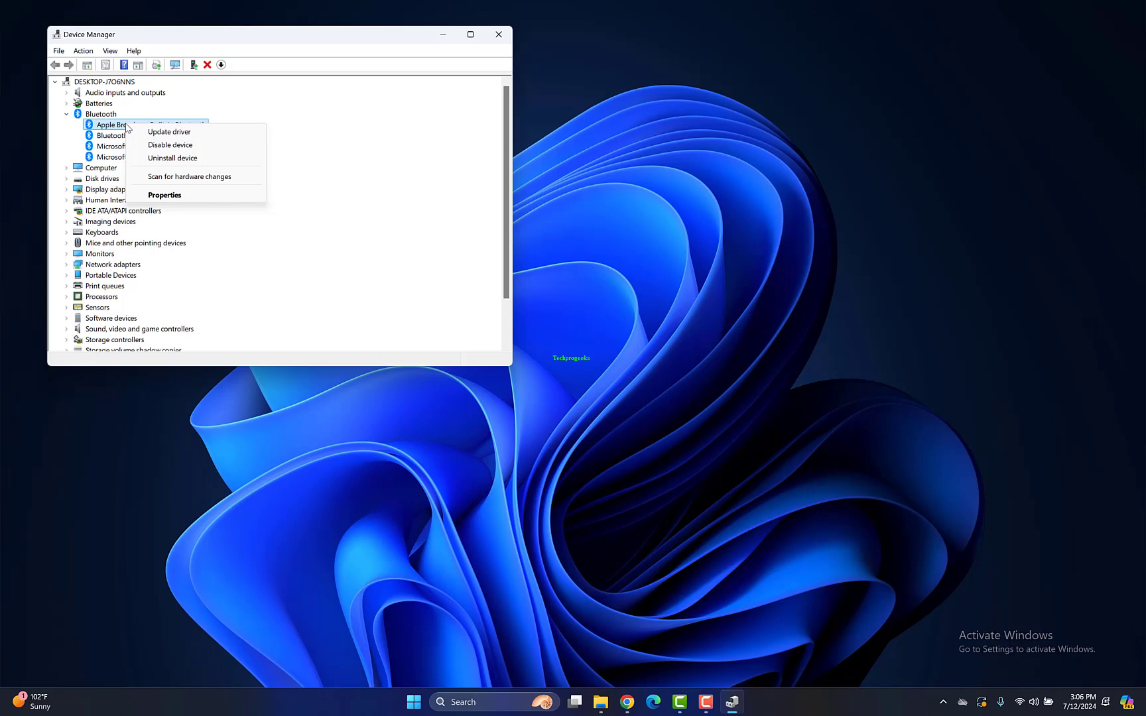
# Install the Apple Broadcom Built-in Bluetooth driver chosen from the list of drivers on the computer.
pyautogui.click(146, 132)
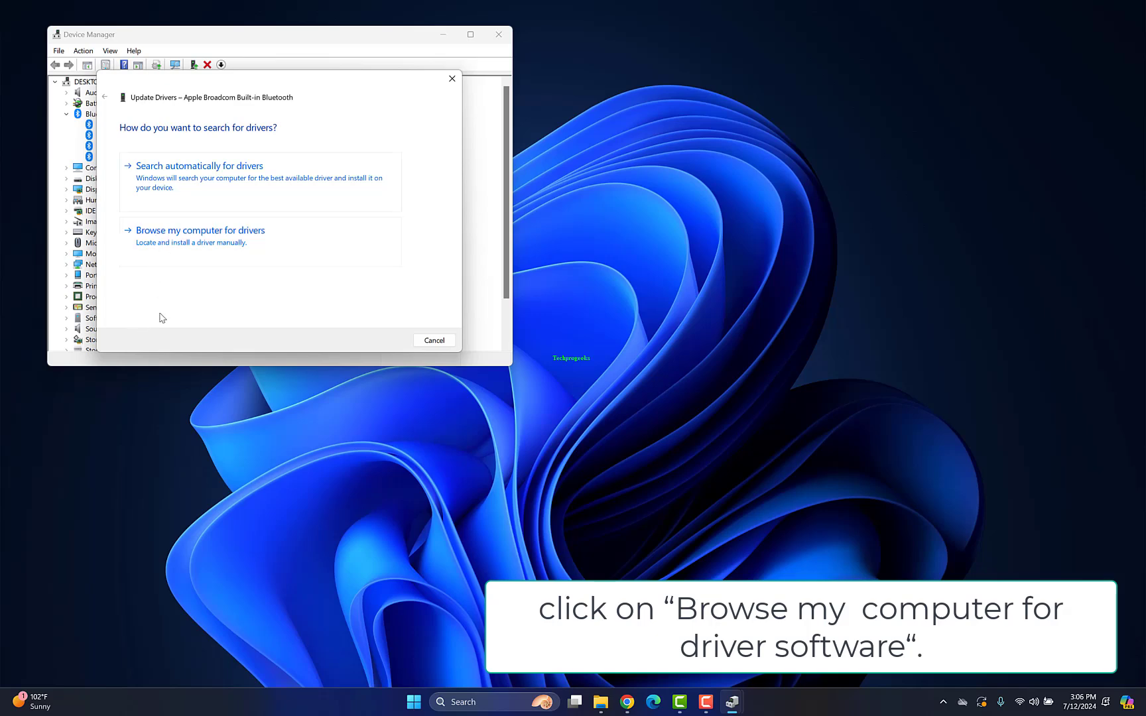
pyautogui.click(229, 240)
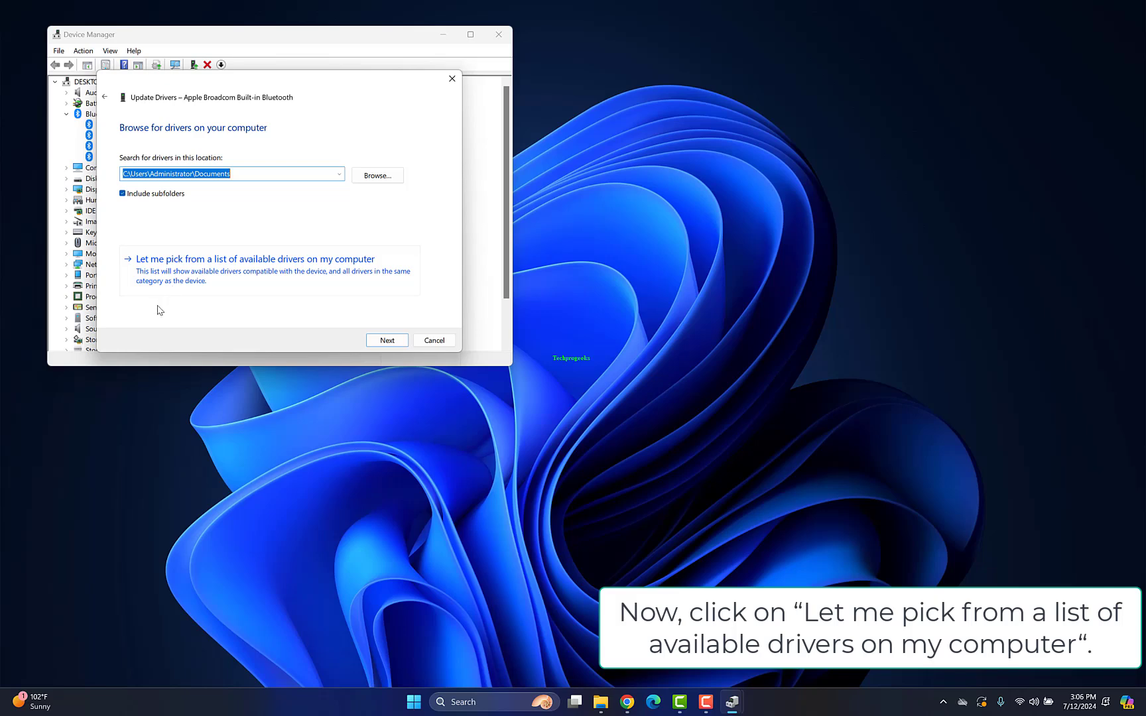
pyautogui.click(195, 279)
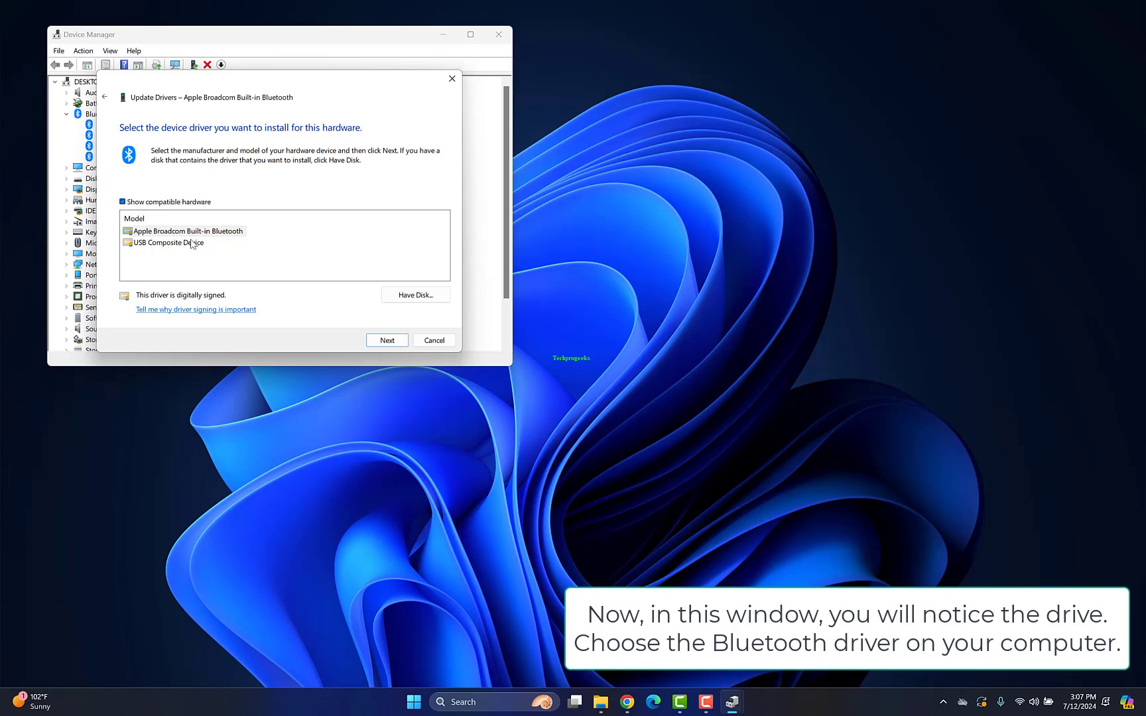
pyautogui.click(194, 242)
pyautogui.click(393, 341)
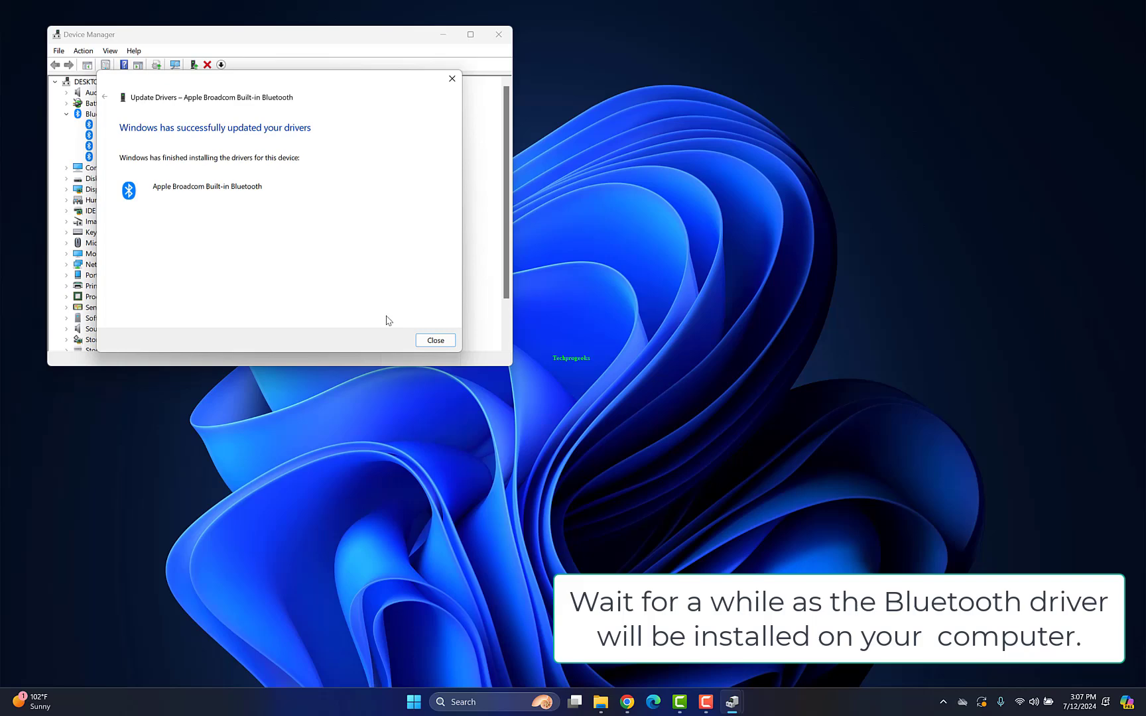
pyautogui.click(437, 340)
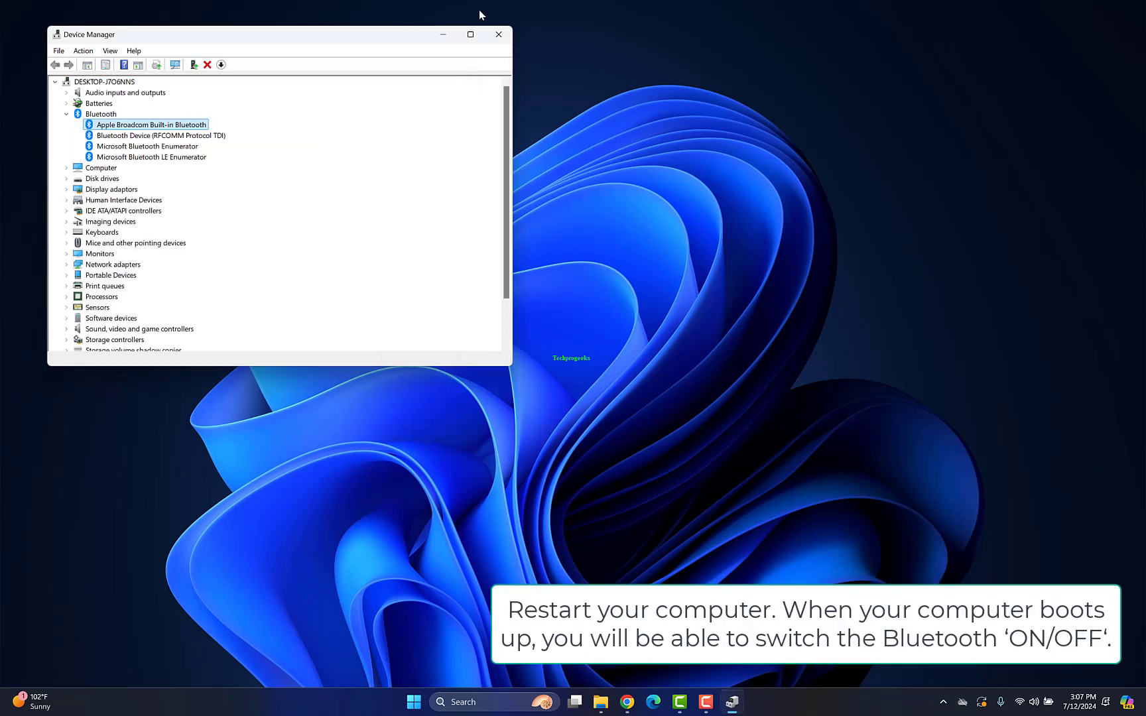
# Close Device Manager and restart Windows from the Start button's right-click menu.
pyautogui.click(498, 35)
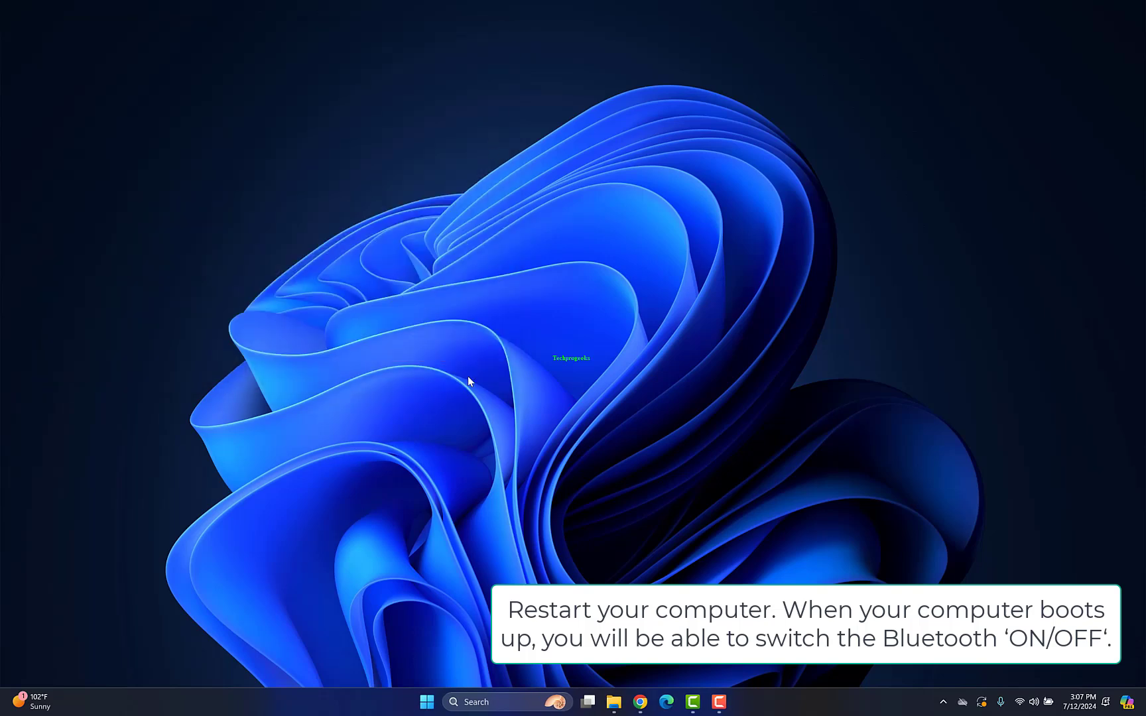
pyautogui.rightClick(411, 707)
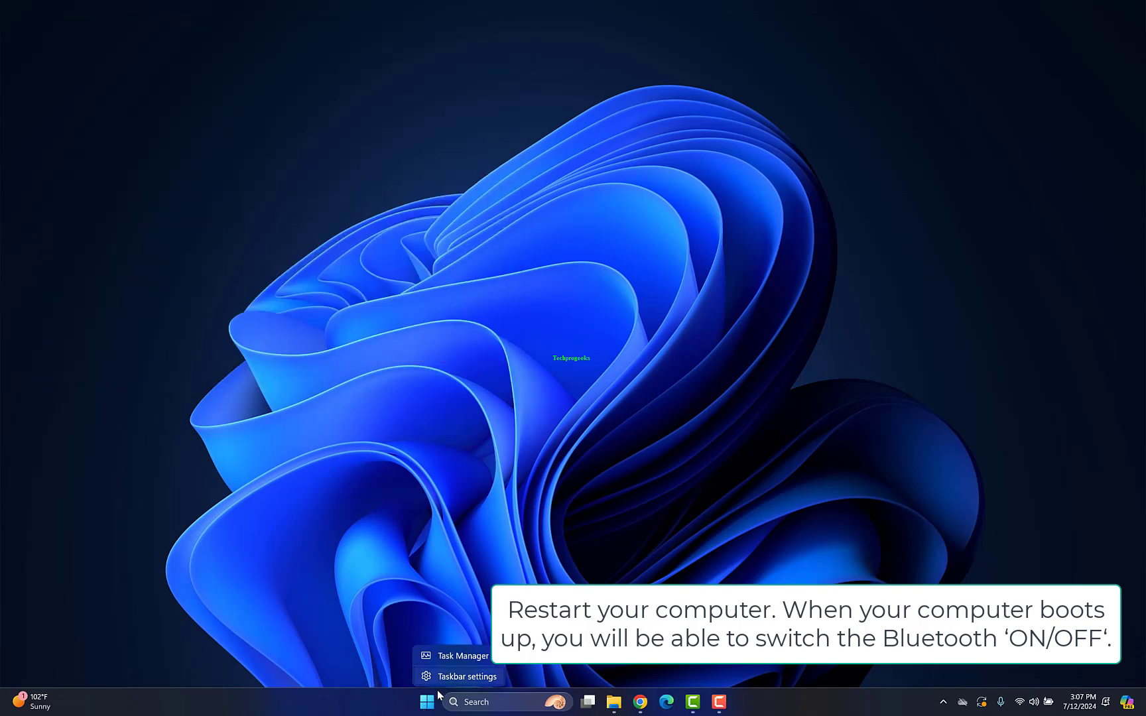
pyautogui.rightClick(435, 703)
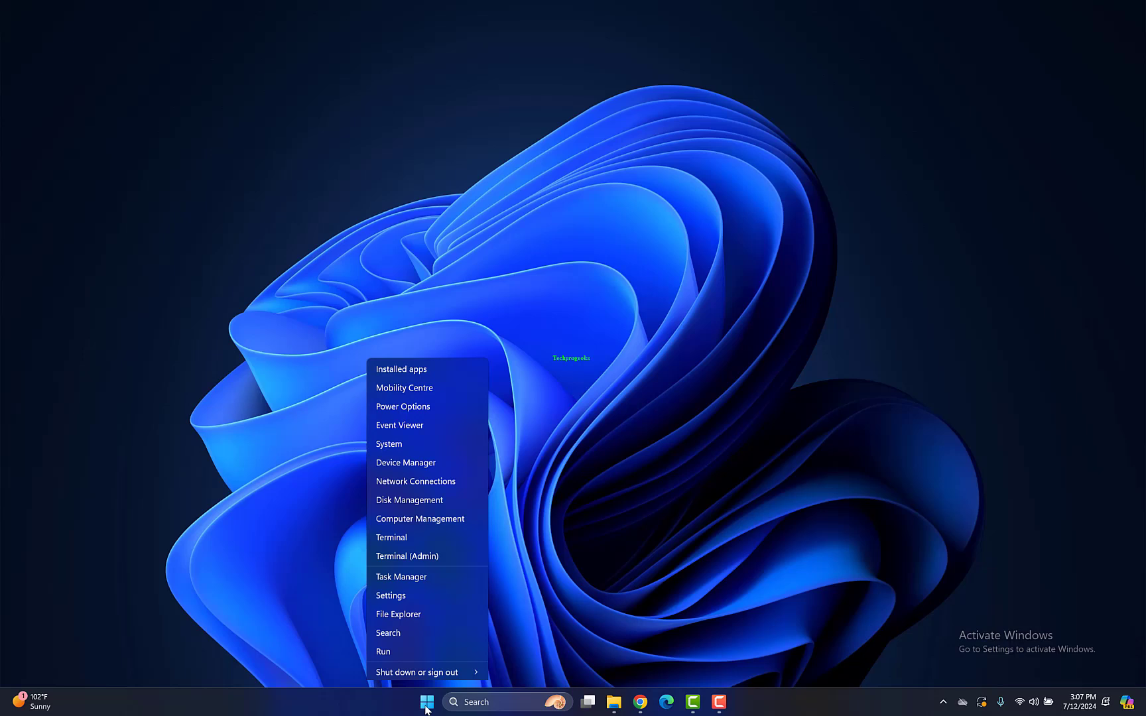
pyautogui.moveTo(417, 651)
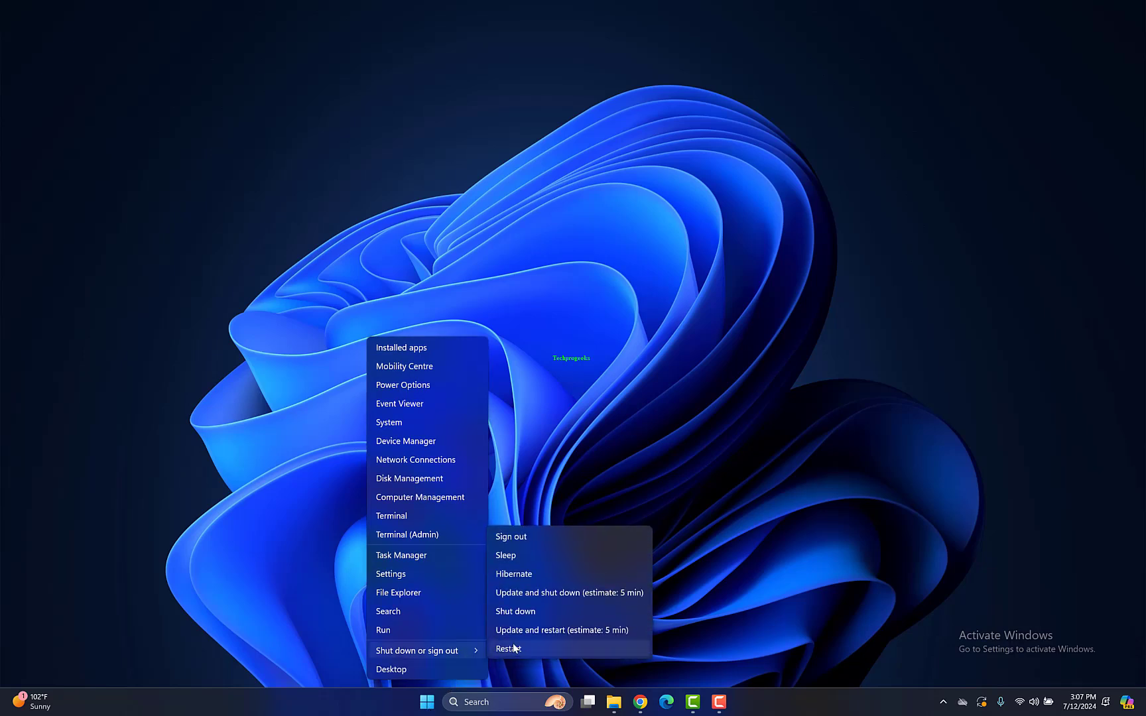
pyautogui.click(518, 650)
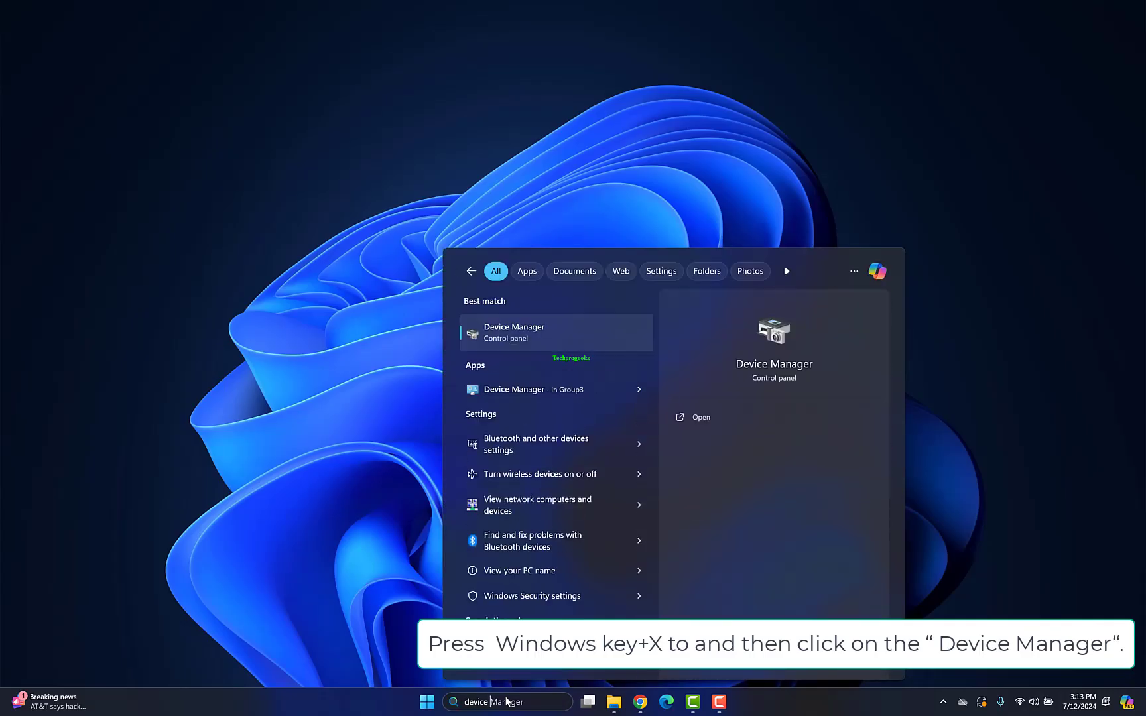
pyautogui.write('er')
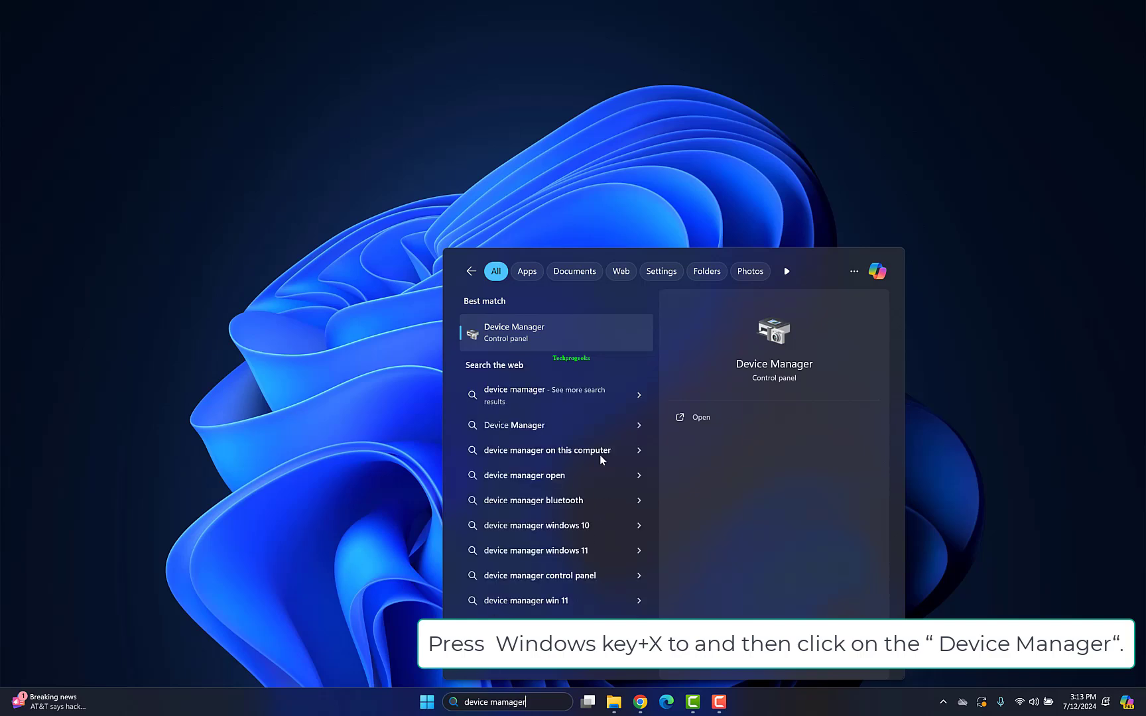
# Open Device Manager from search and uninstall the Apple Broadcom Built-in Bluetooth device.
pyautogui.click(594, 323)
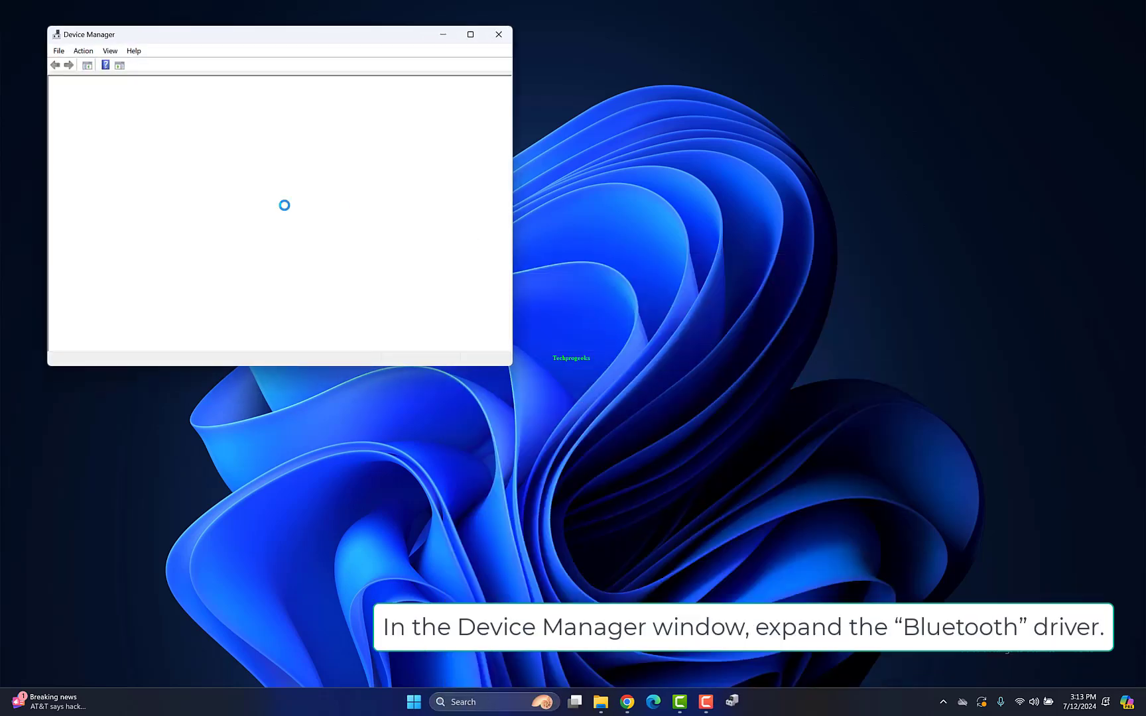
pyautogui.click(70, 114)
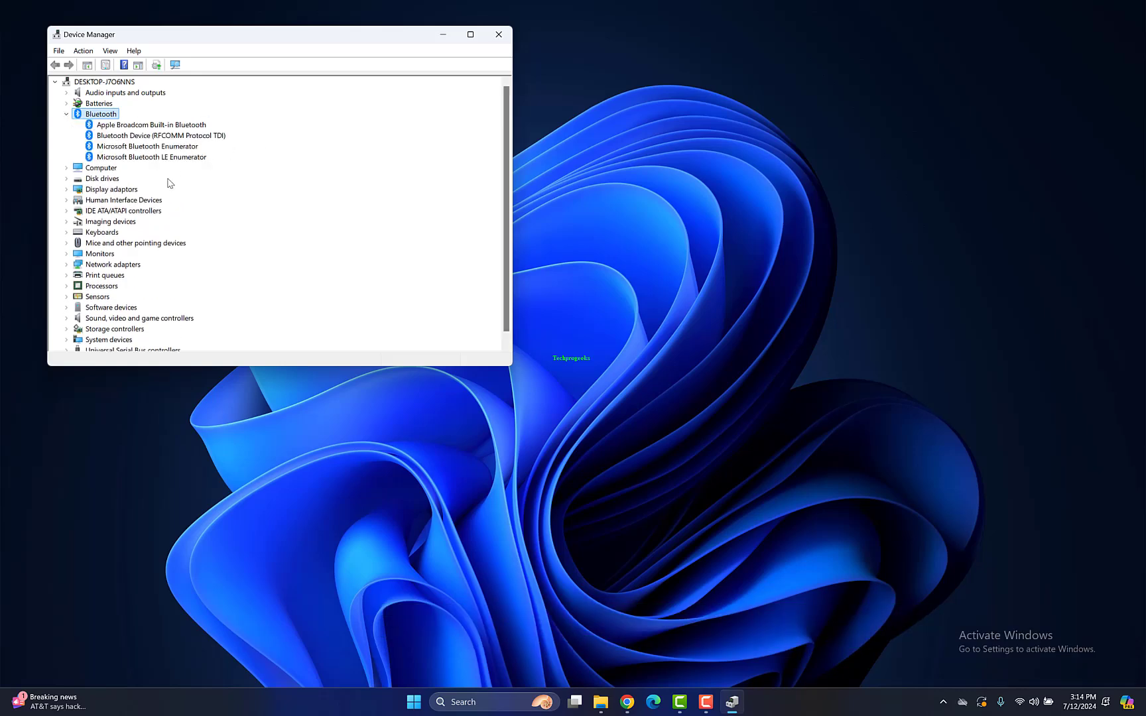
pyautogui.click(147, 125)
pyautogui.click(126, 148)
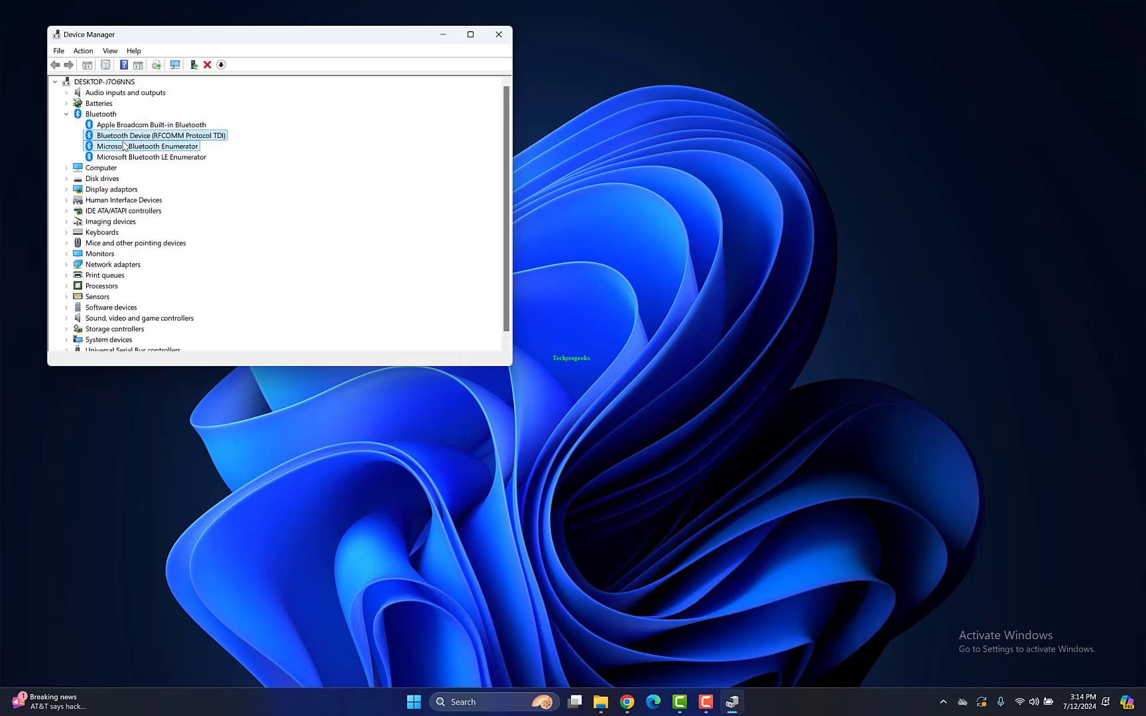
pyautogui.click(136, 126)
pyautogui.rightClick(137, 128)
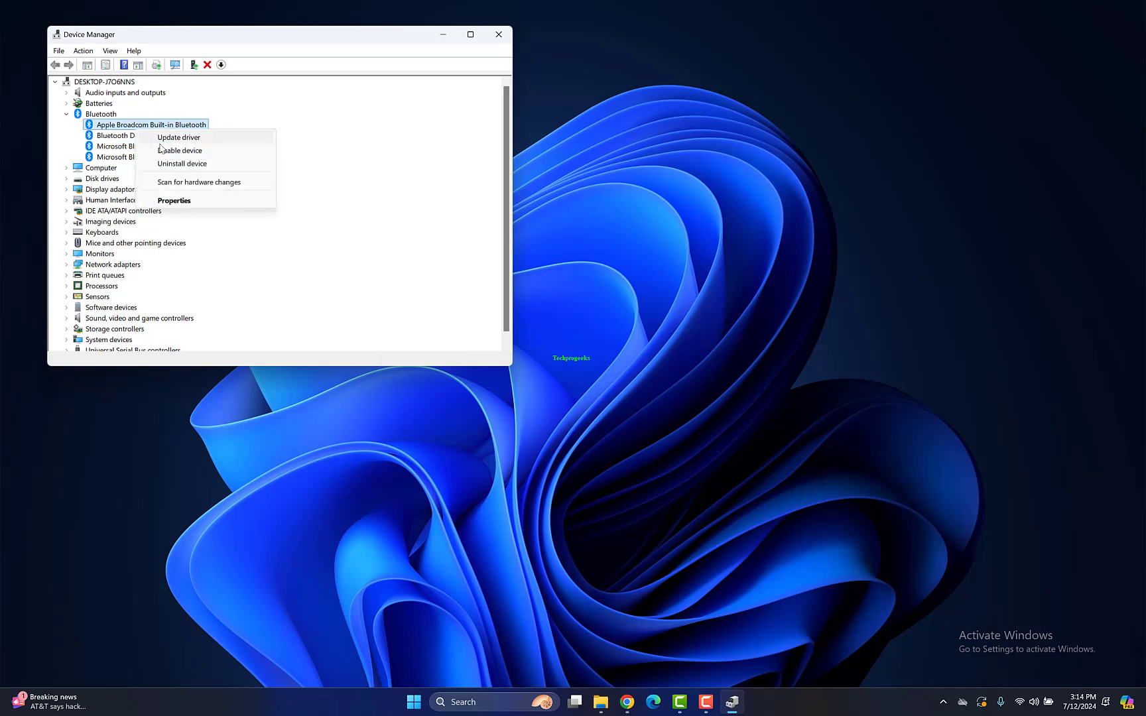
pyautogui.click(203, 166)
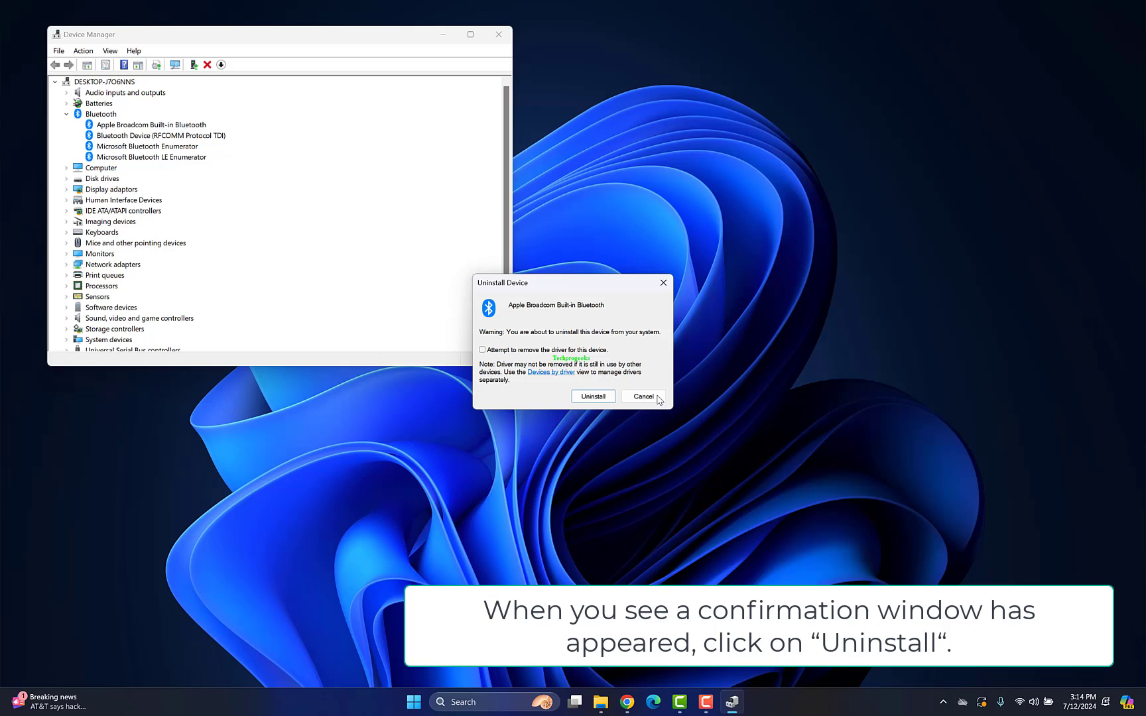
pyautogui.click(592, 396)
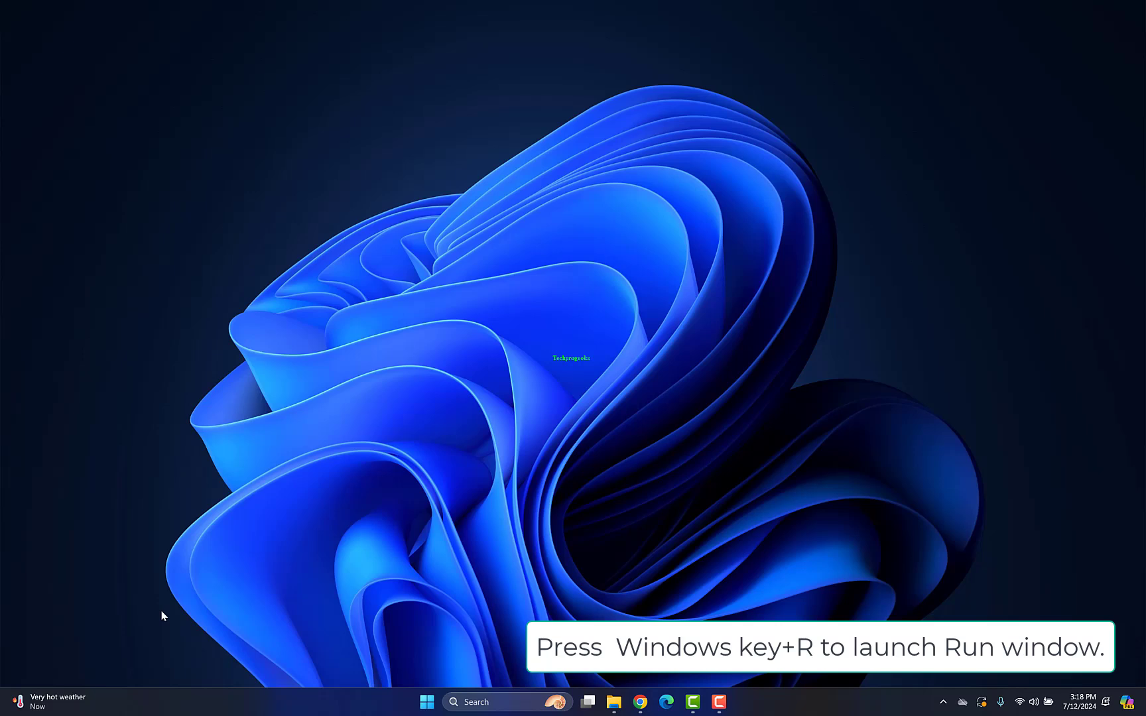
# Run appwiz.cpl to view installed programs, then open the Start button's right-click menu.
pyautogui.press('super+r')
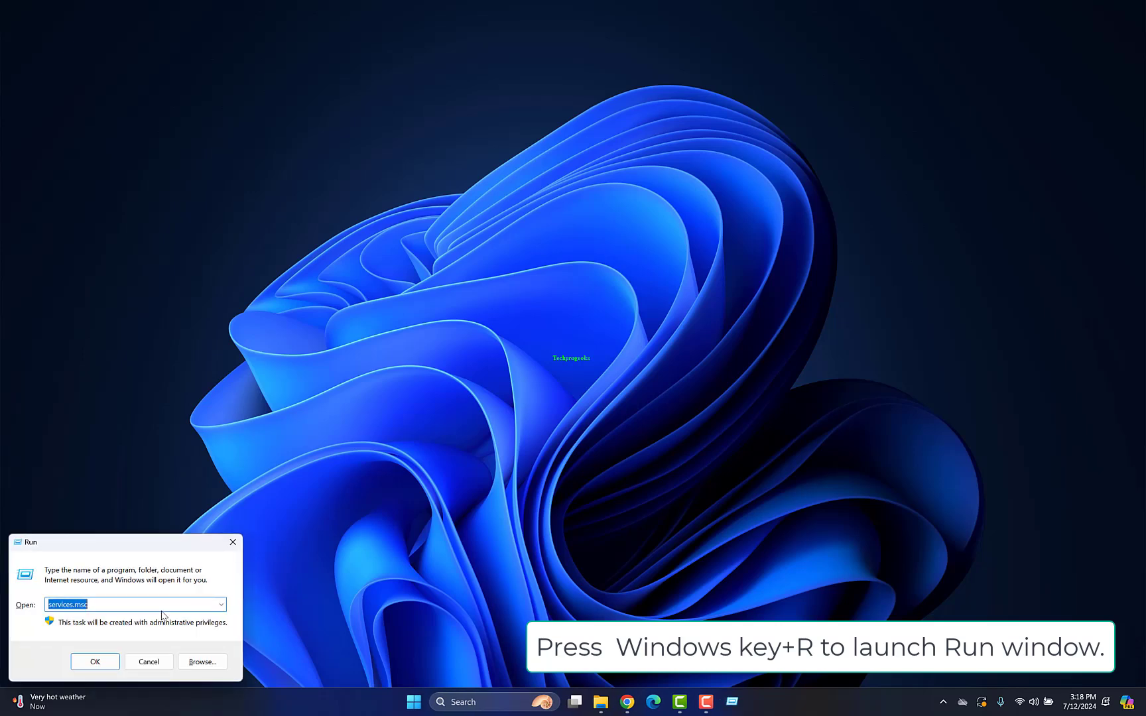
pyautogui.write('appwiz.cpl')
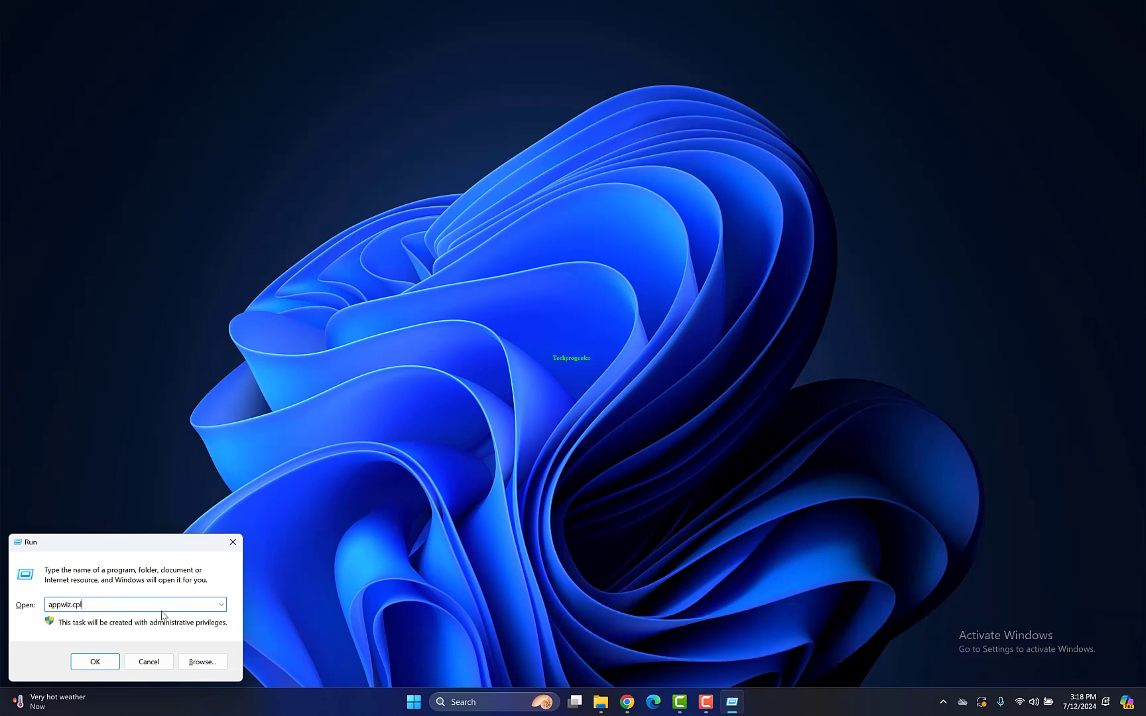
pyautogui.press('Return')
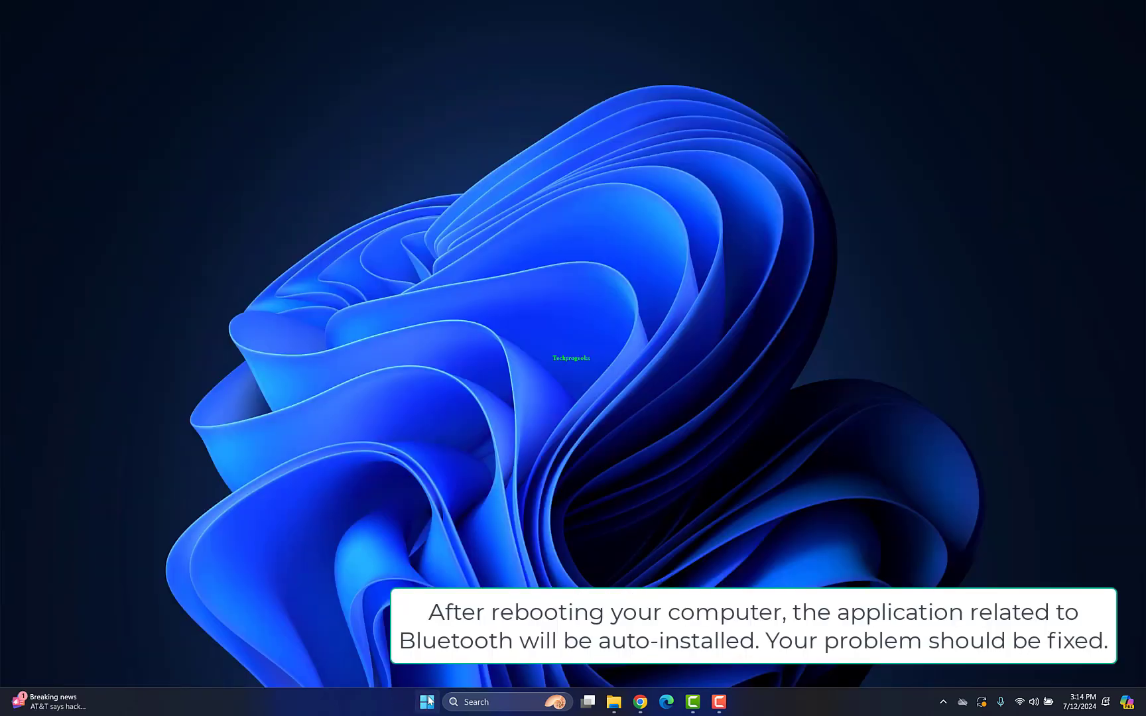
pyautogui.rightClick(427, 703)
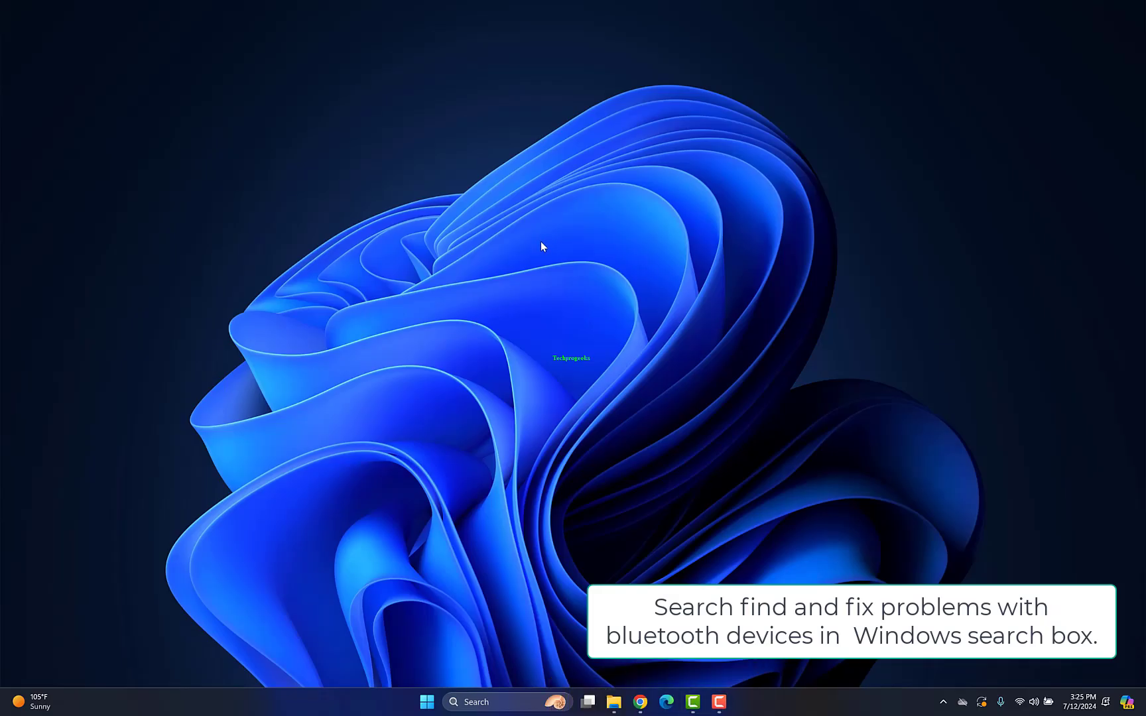
# Run the Bluetooth troubleshooter to its Bluetooth capability finding, answer the fix question, and close it.
pyautogui.click(491, 695)
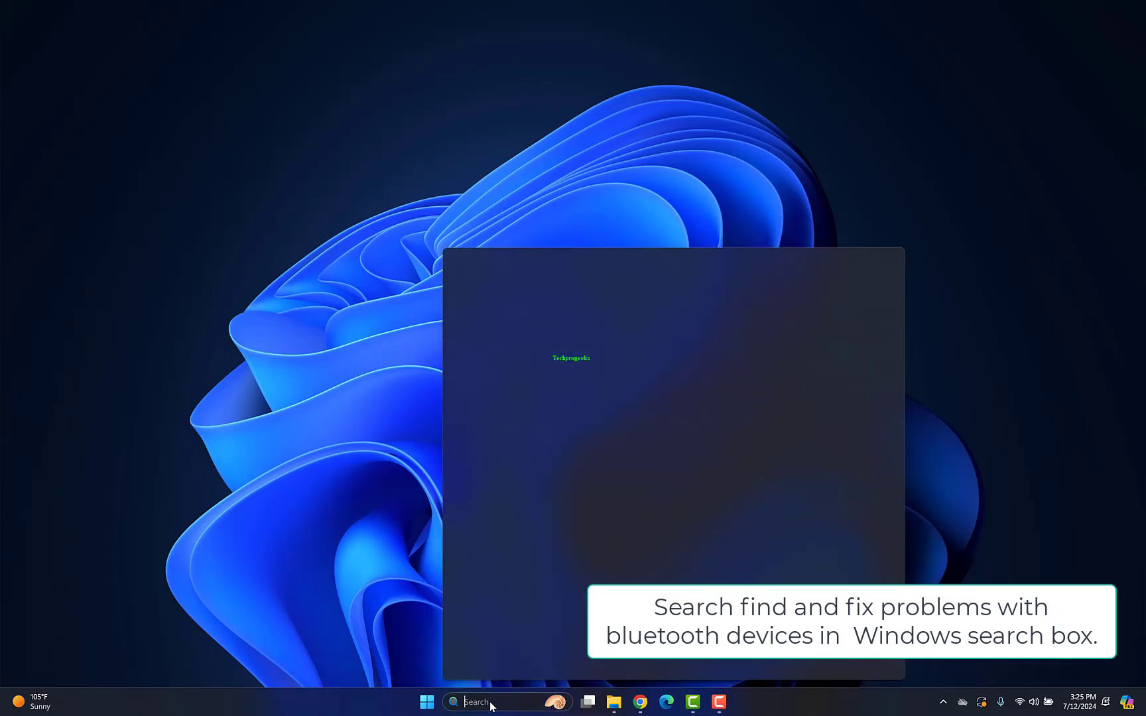
pyautogui.write('find and fix problems with bluetooth devices')
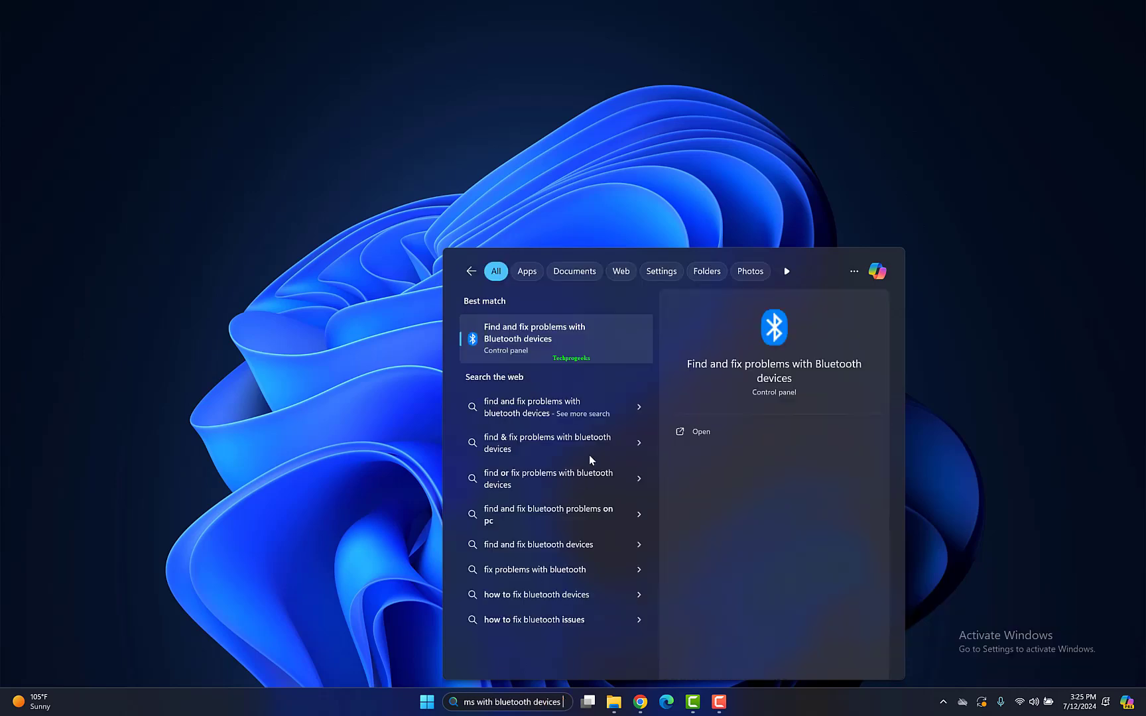
pyautogui.click(522, 340)
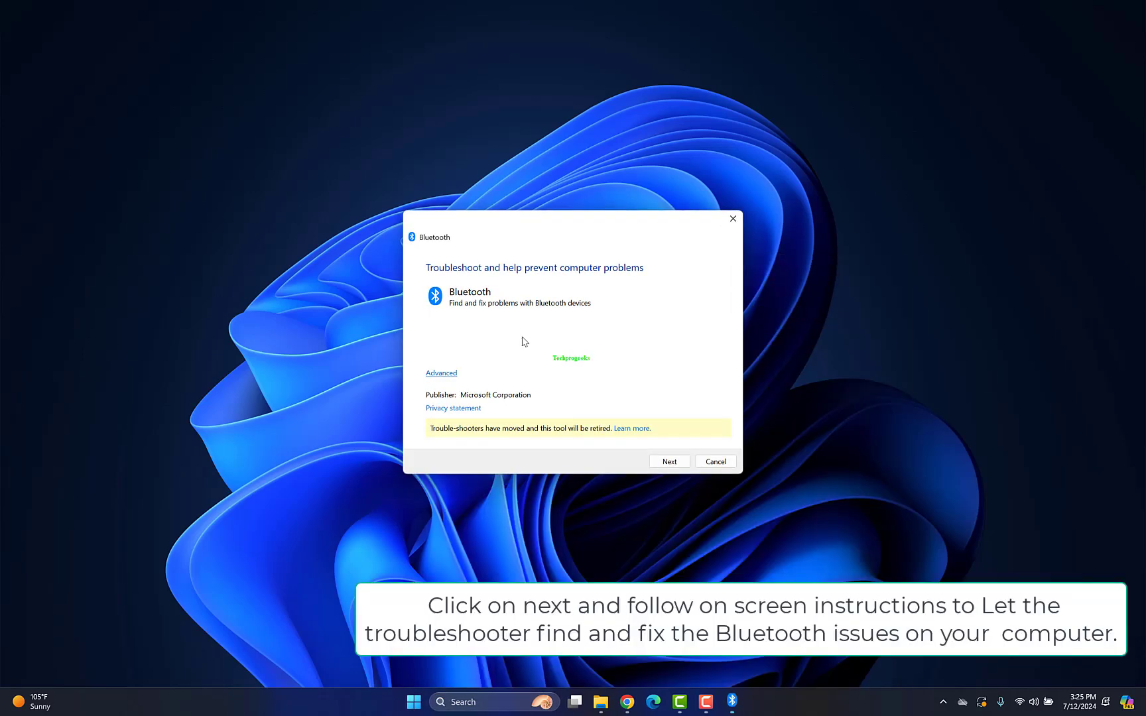
pyautogui.click(686, 465)
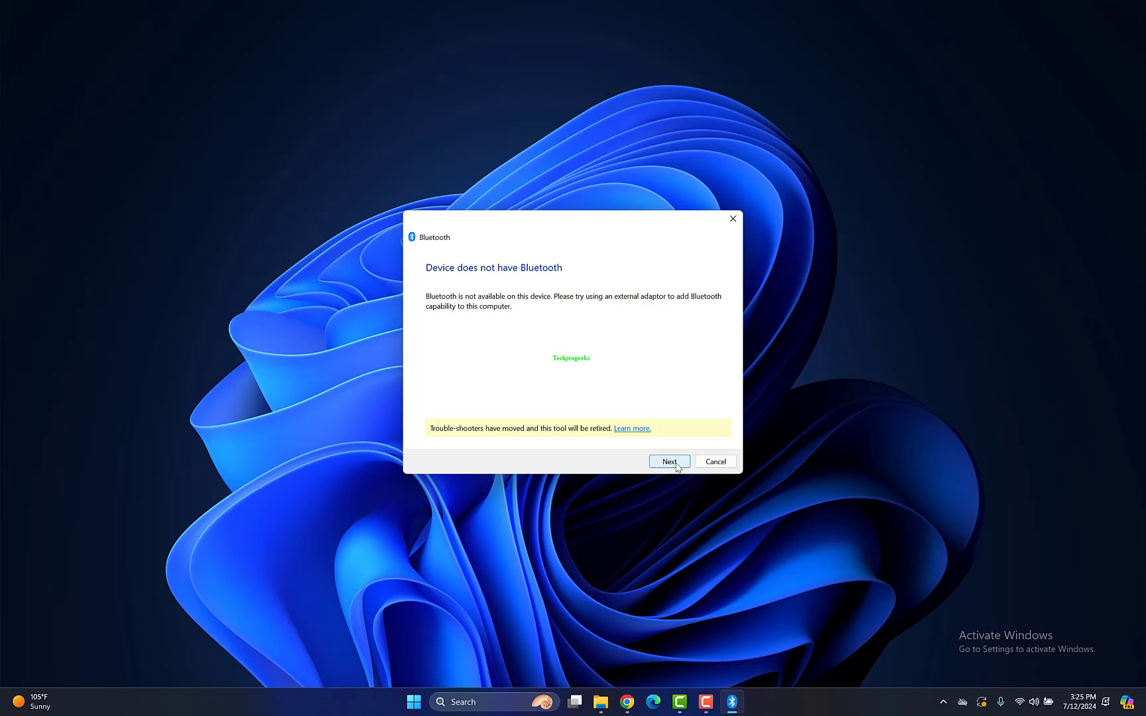
pyautogui.click(670, 461)
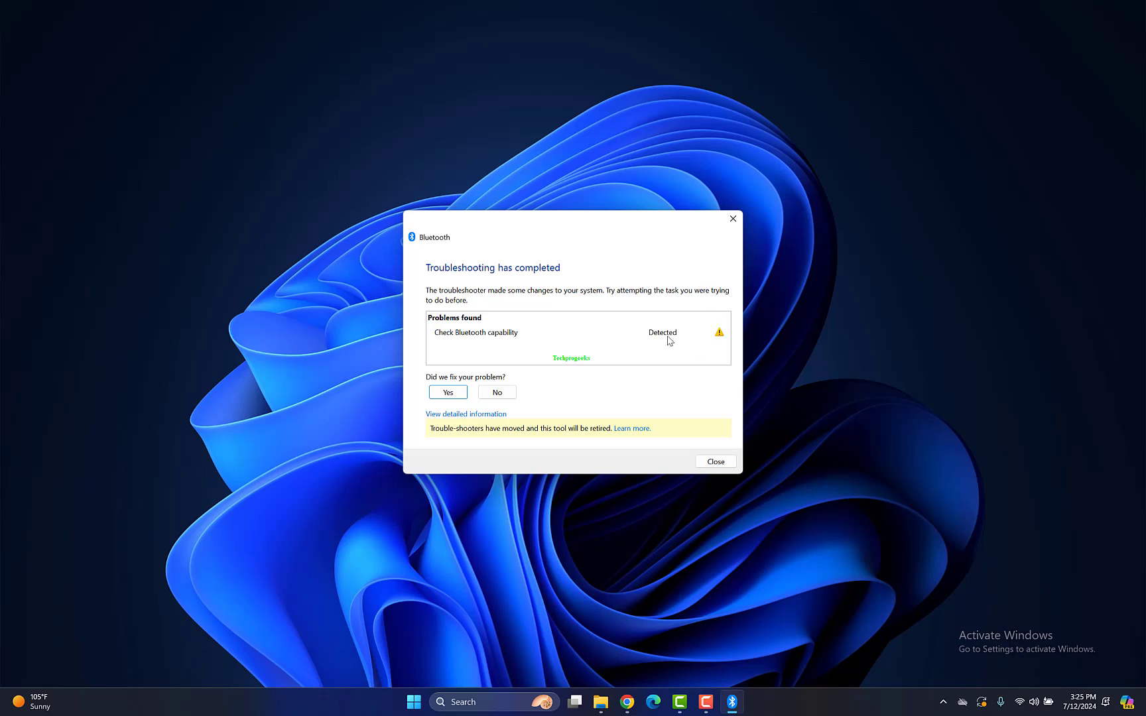
pyautogui.click(499, 395)
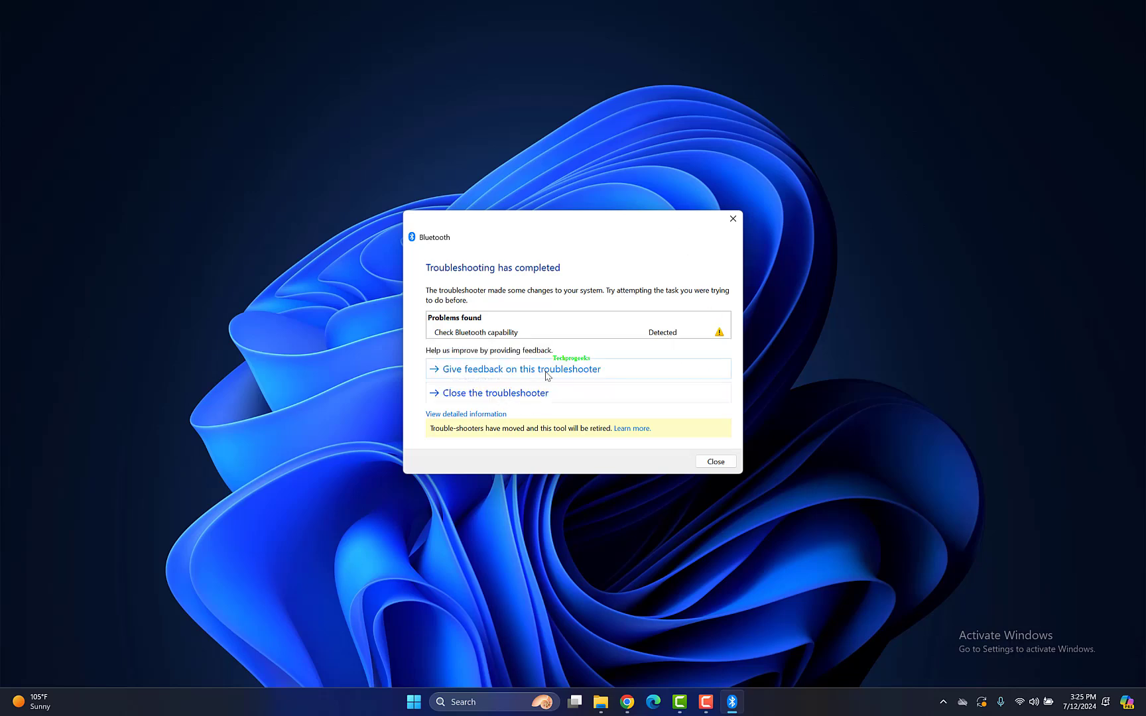
pyautogui.click(655, 393)
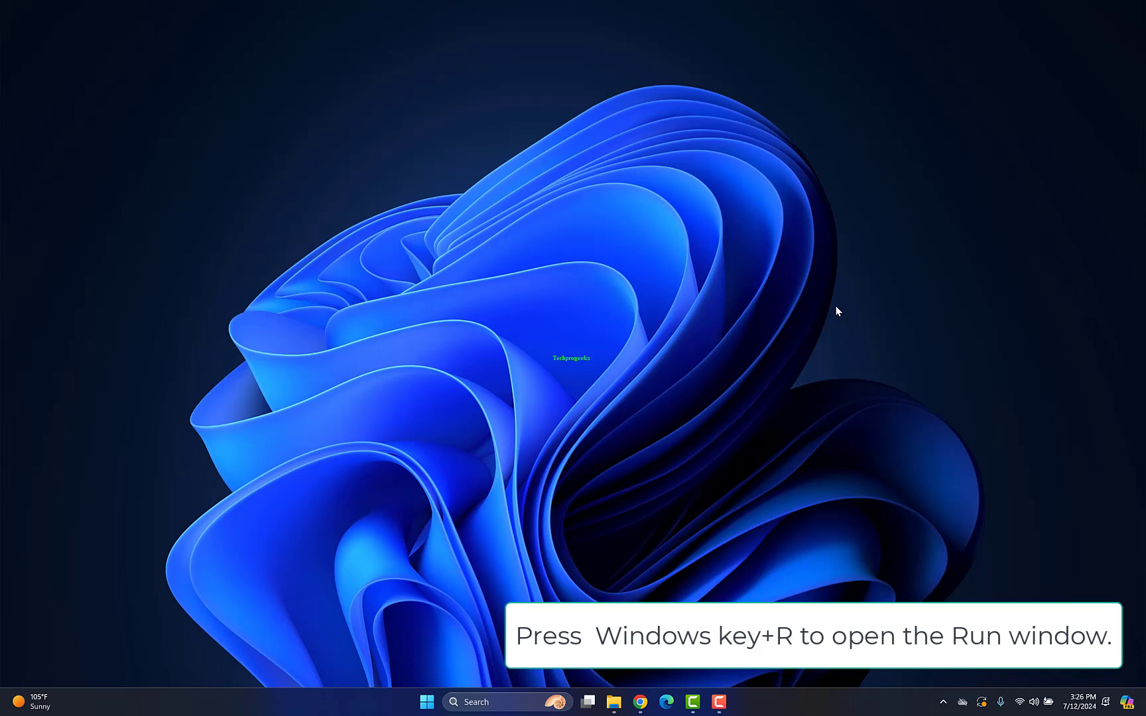
# Turn off fast start-up in powercfg.cpl's power button settings and save the change.
pyautogui.press('super+r')
pyautogui.write('p')
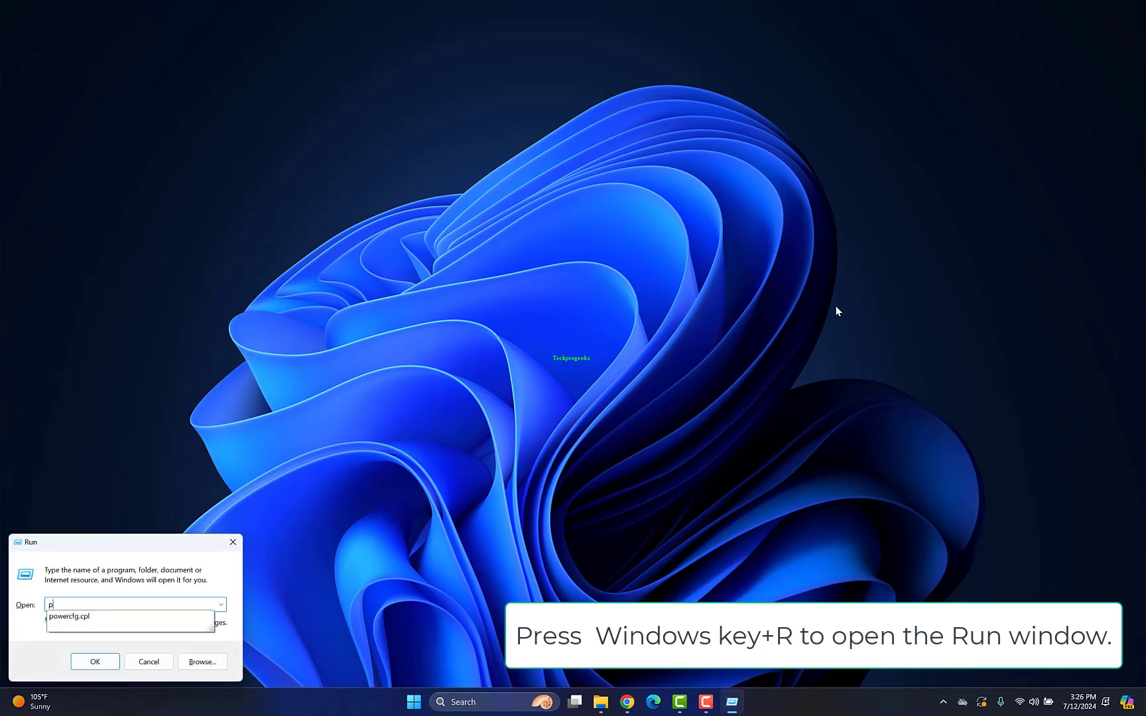
pyautogui.write('owe')
pyautogui.write('w')
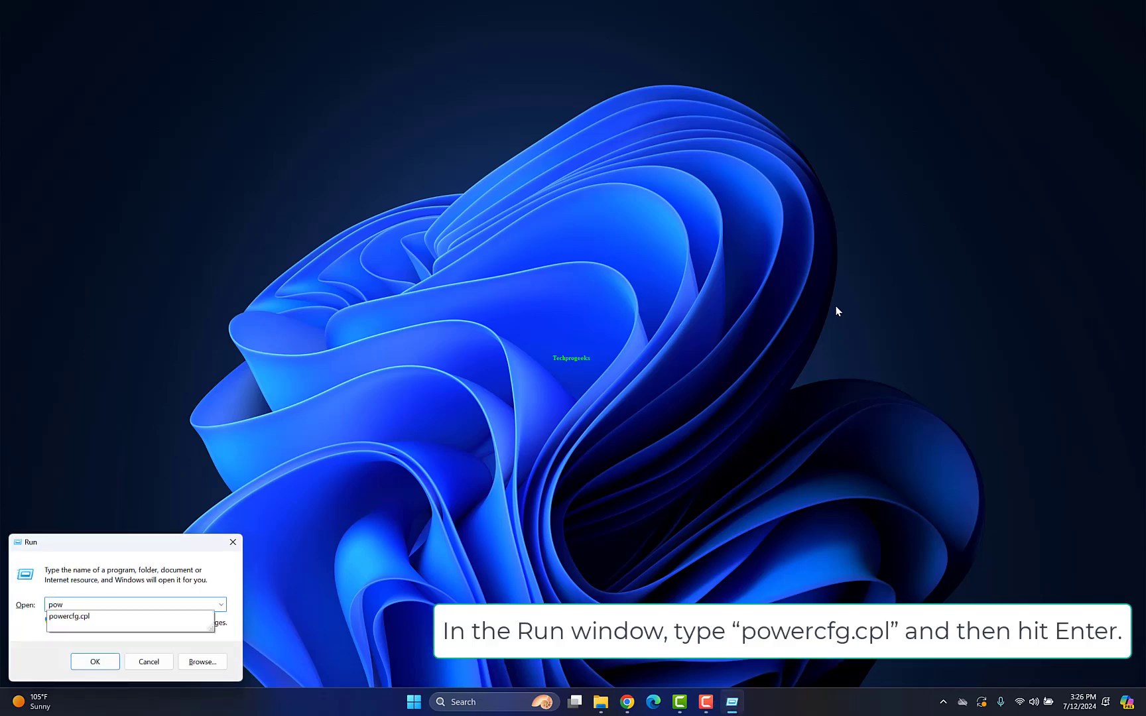
pyautogui.press('Down')
pyautogui.press('Return')
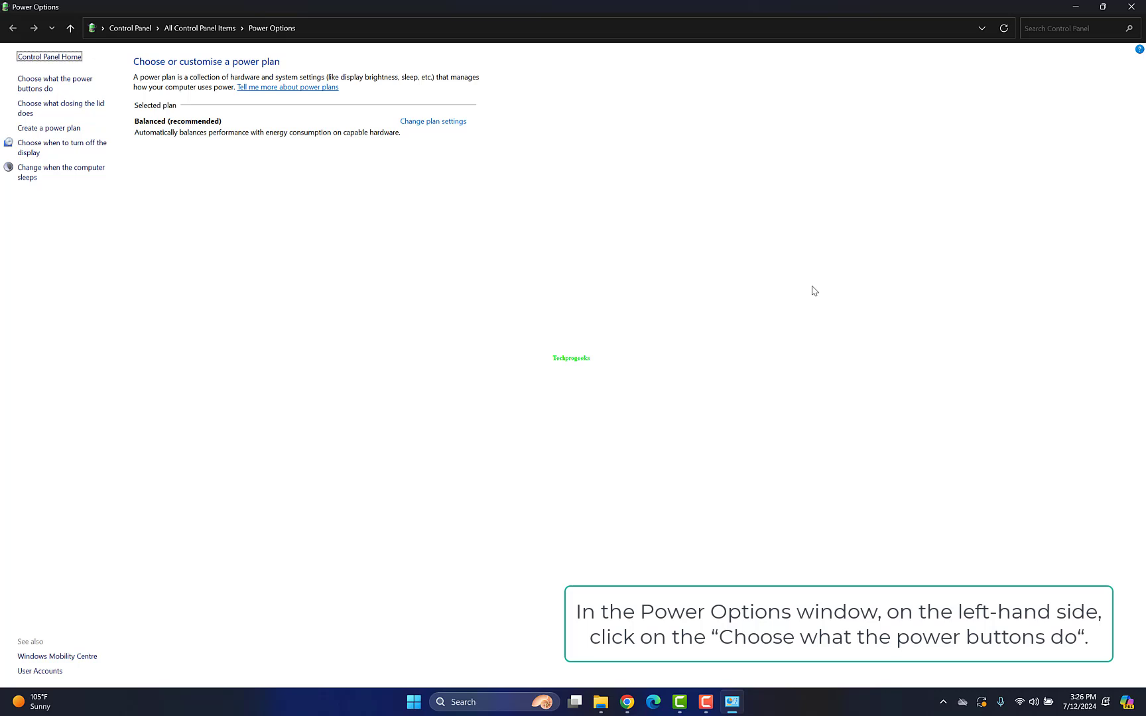
pyautogui.click(40, 86)
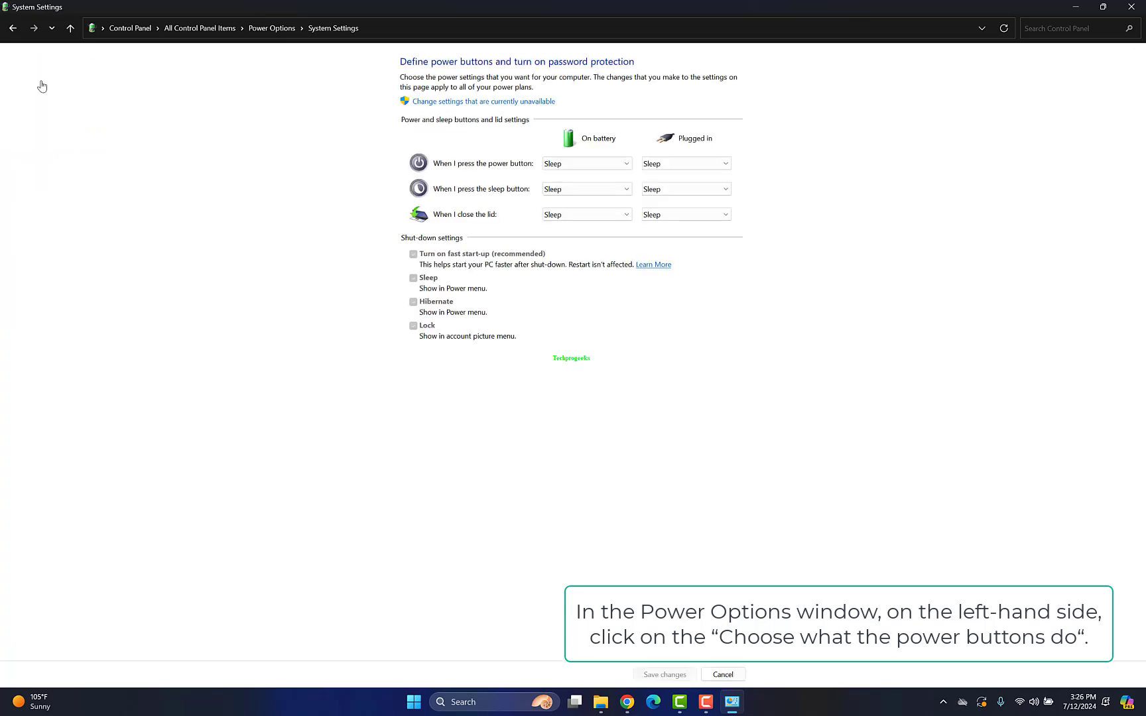
pyautogui.click(496, 103)
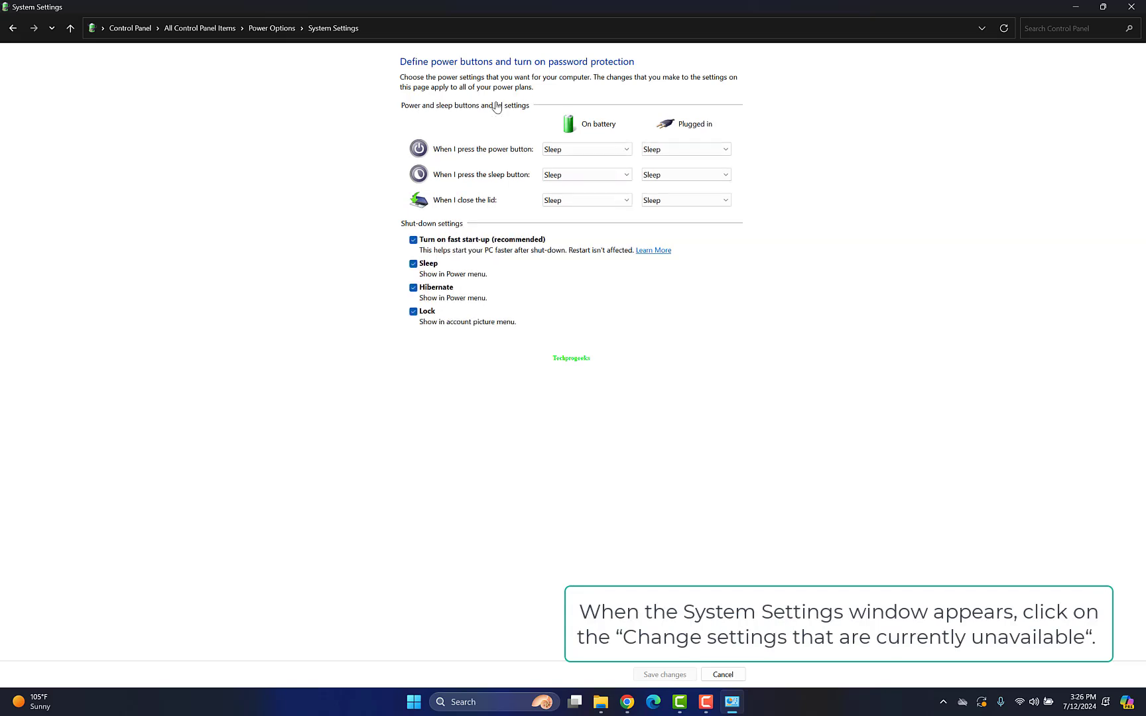
pyautogui.click(436, 244)
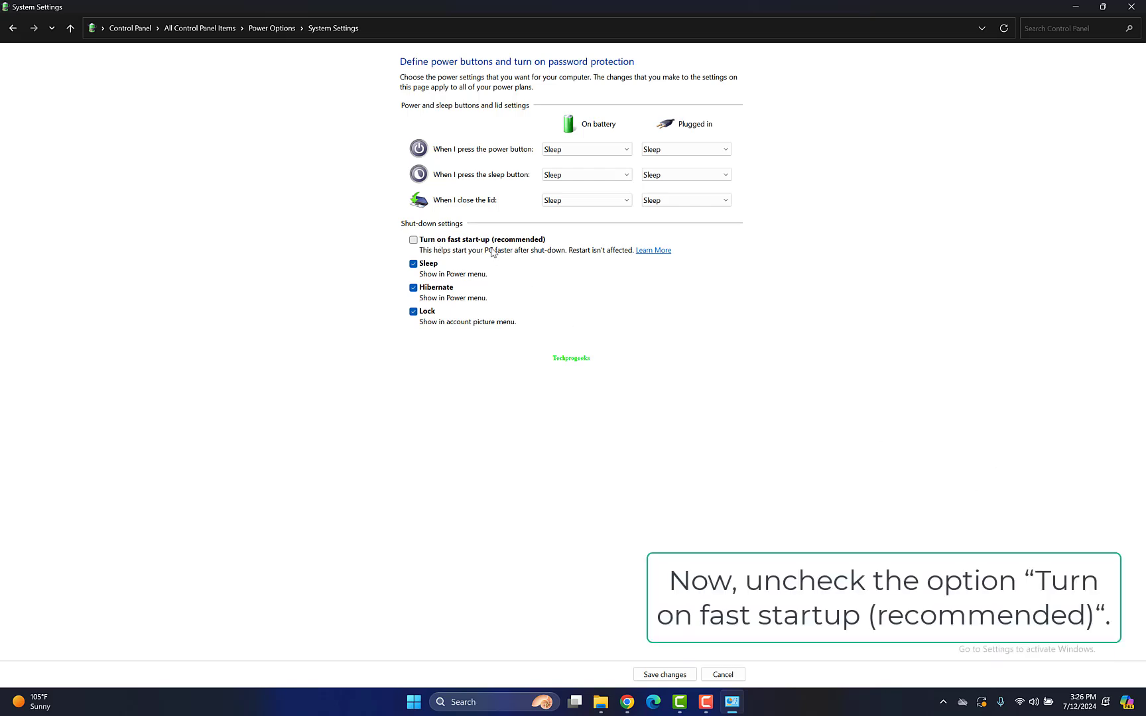
pyautogui.click(676, 678)
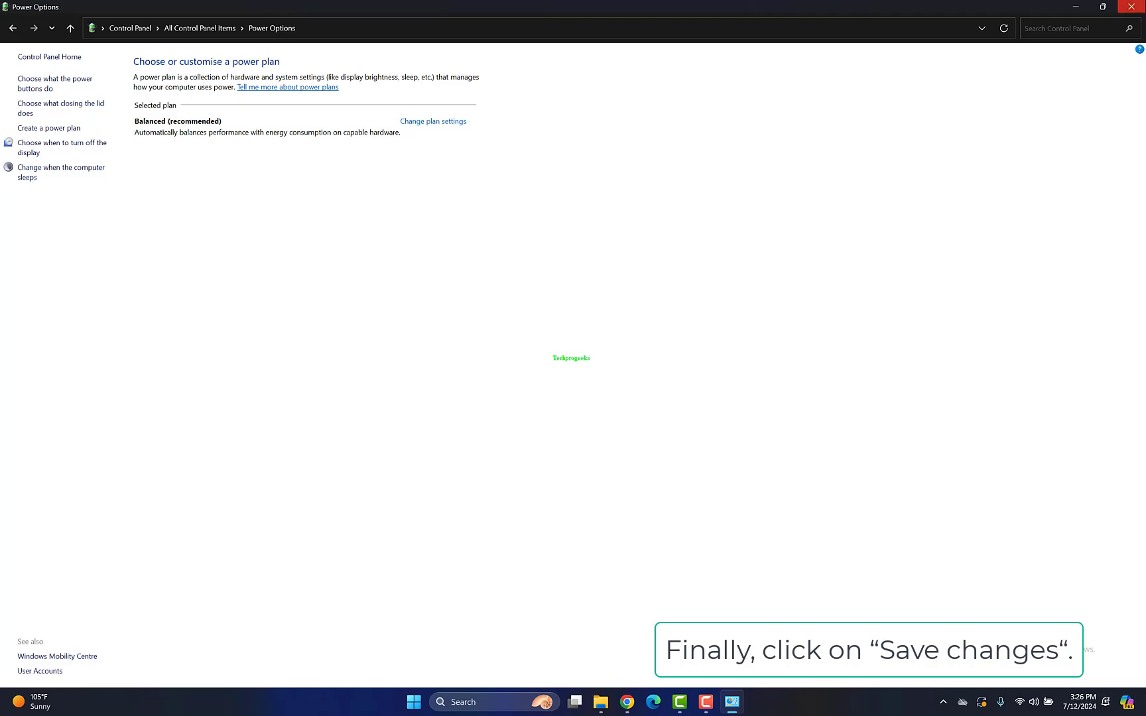
pyautogui.click(1131, 6)
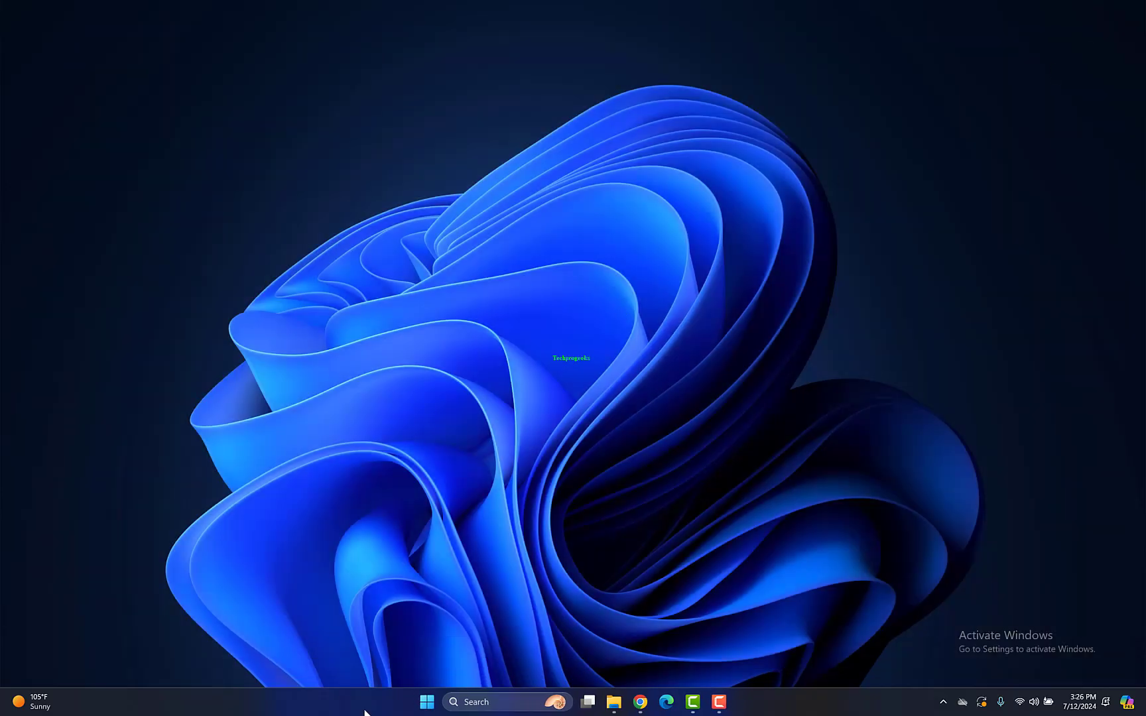
# Search Google in Chrome for 'intel Bluetooth driver for windows 11'.
pyautogui.rightClick(417, 704)
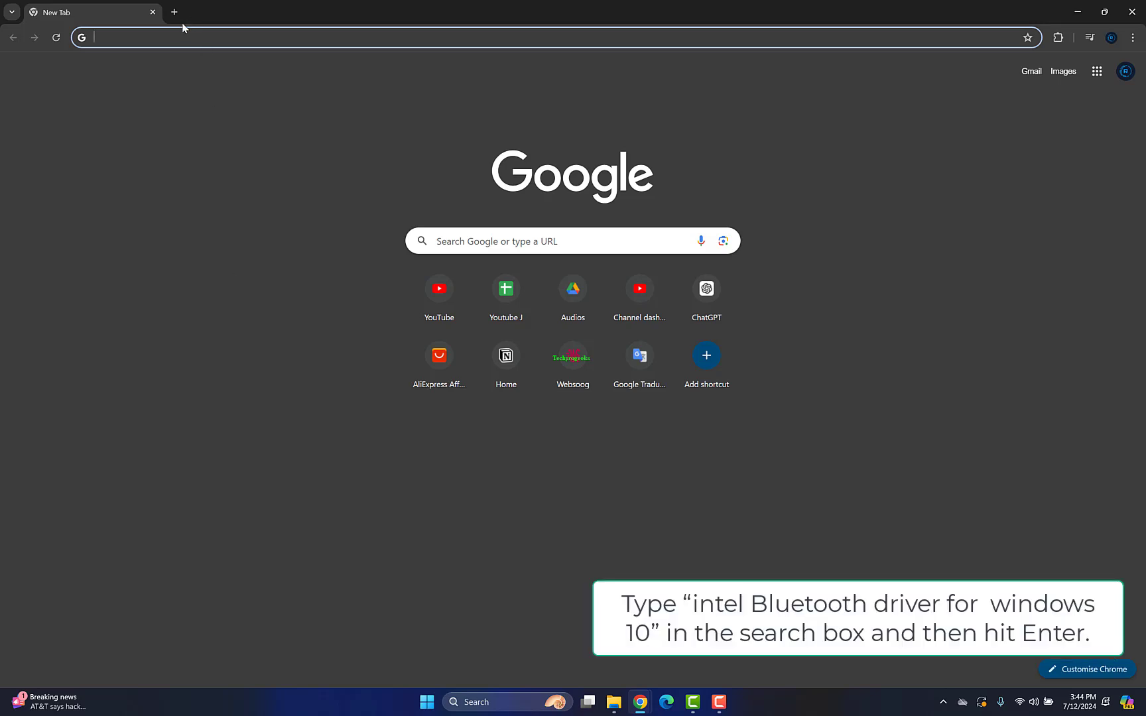
pyautogui.write('intel Bluetooth driver for')
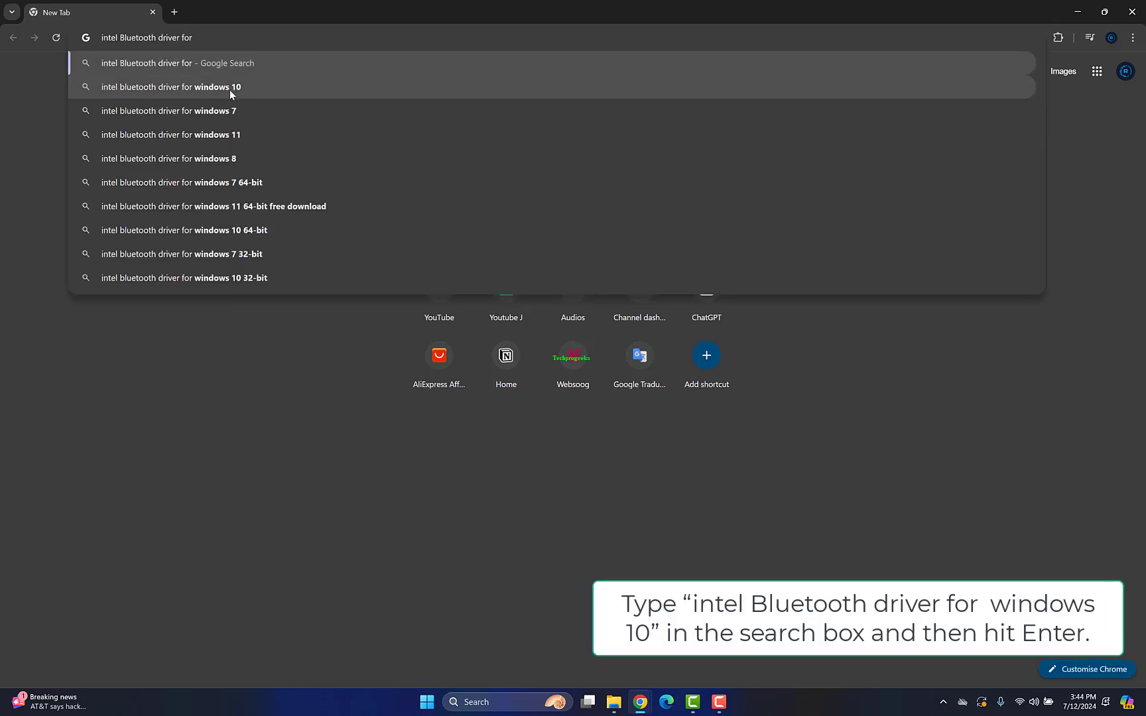
pyautogui.click(265, 136)
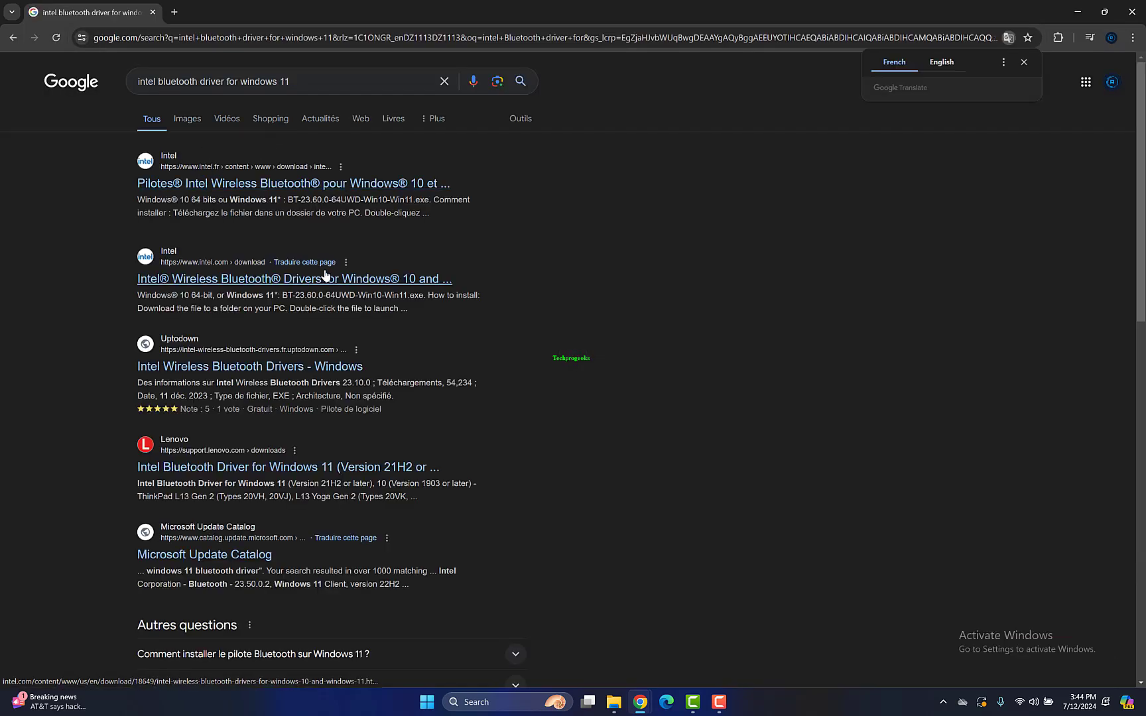
# Open the intel.com Bluetooth driver result, going back and retrying after the first attempt.
pyautogui.click(285, 278)
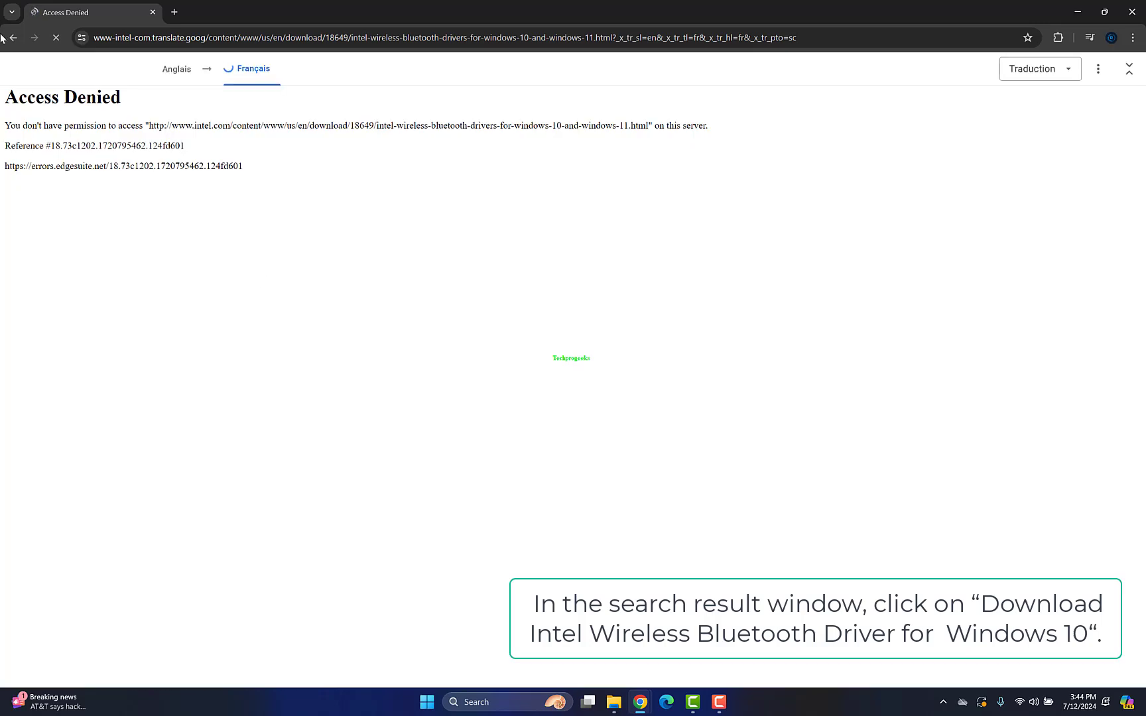
pyautogui.click(12, 36)
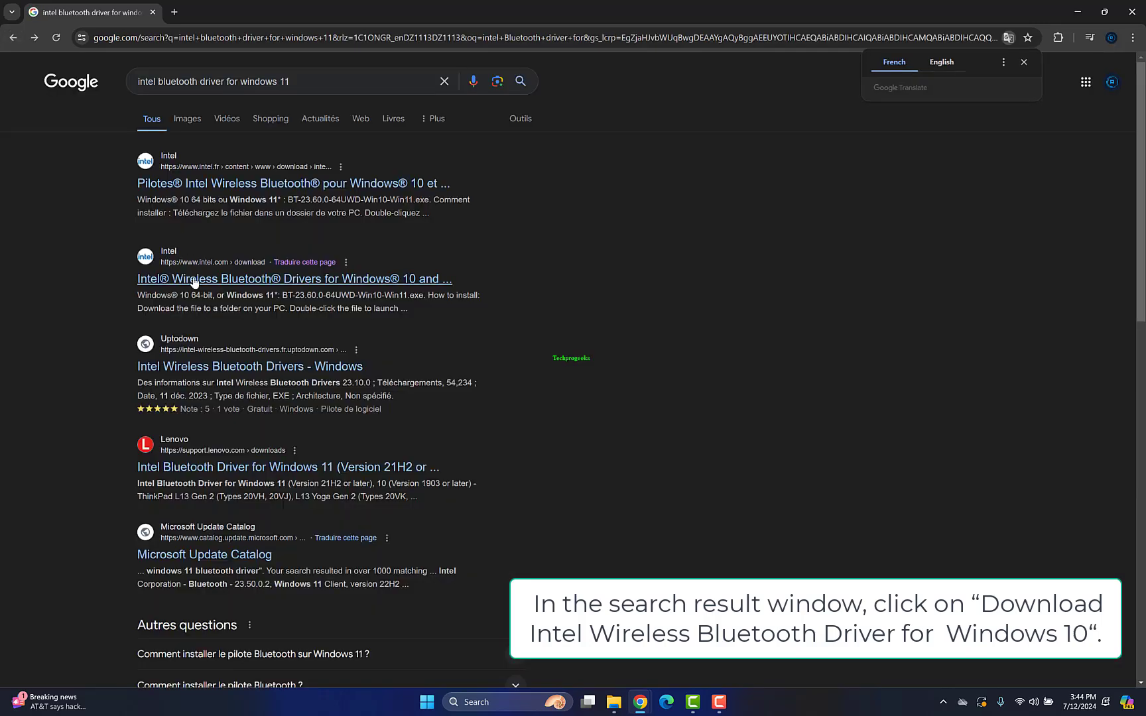
pyautogui.click(268, 279)
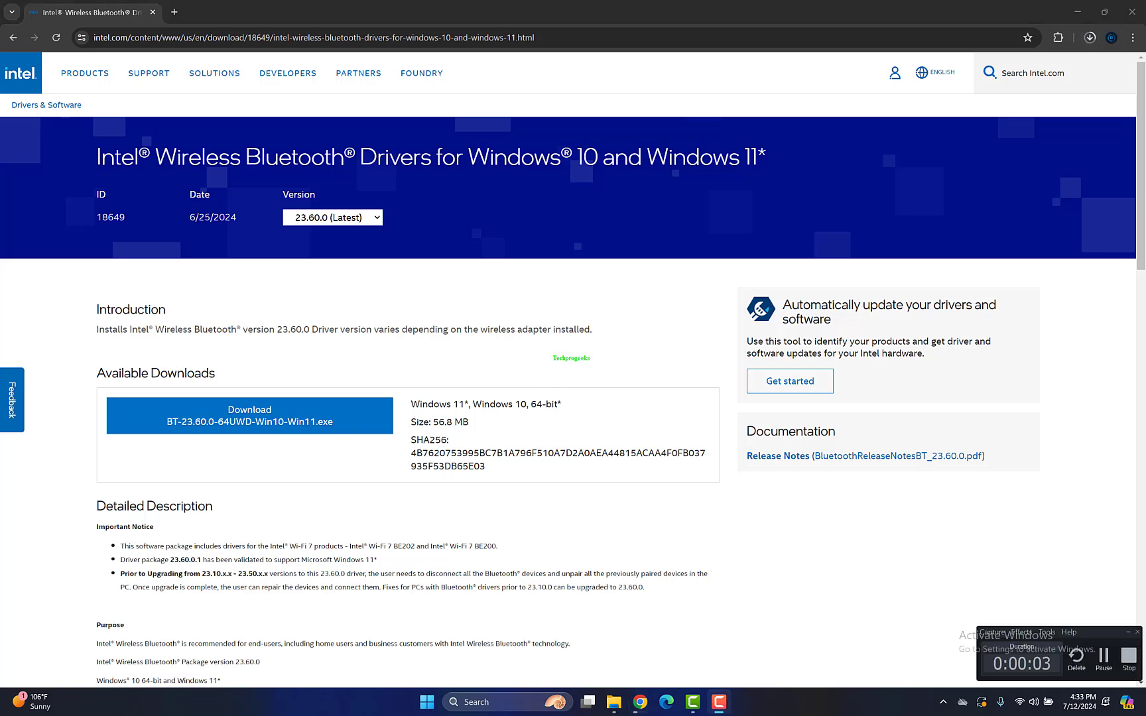
# Download BT-23.60.0-64UWD-Win10-Win11.exe, accepting Intel's license terms.
pyautogui.click(318, 414)
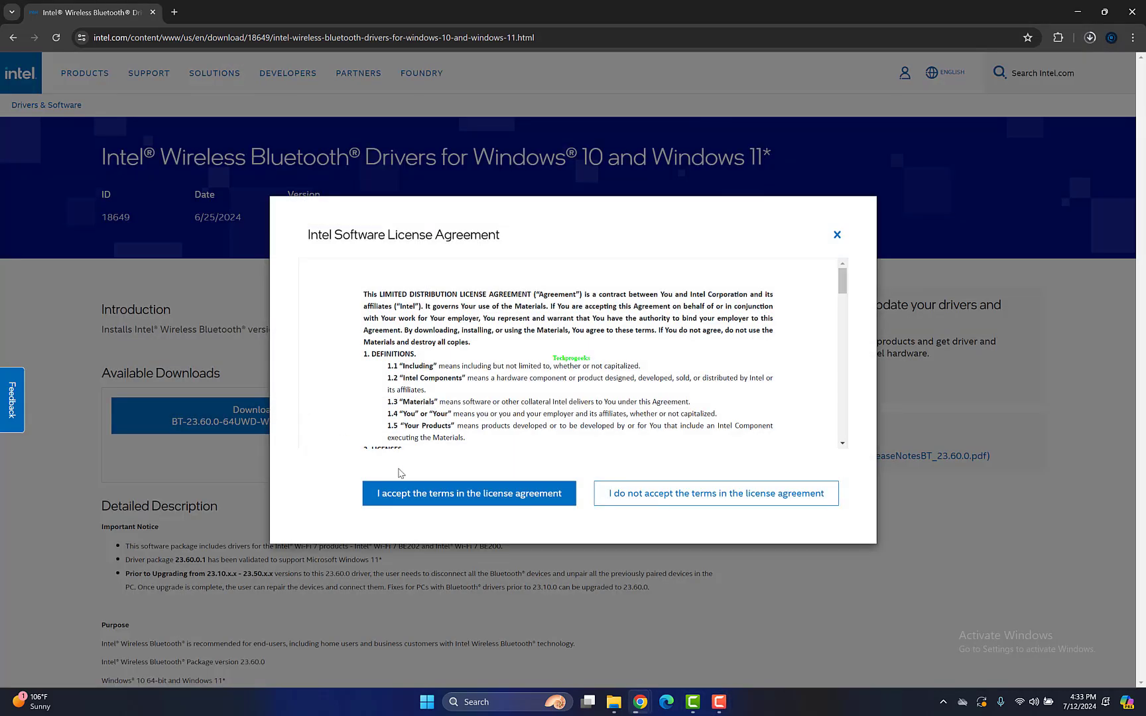
pyautogui.click(450, 501)
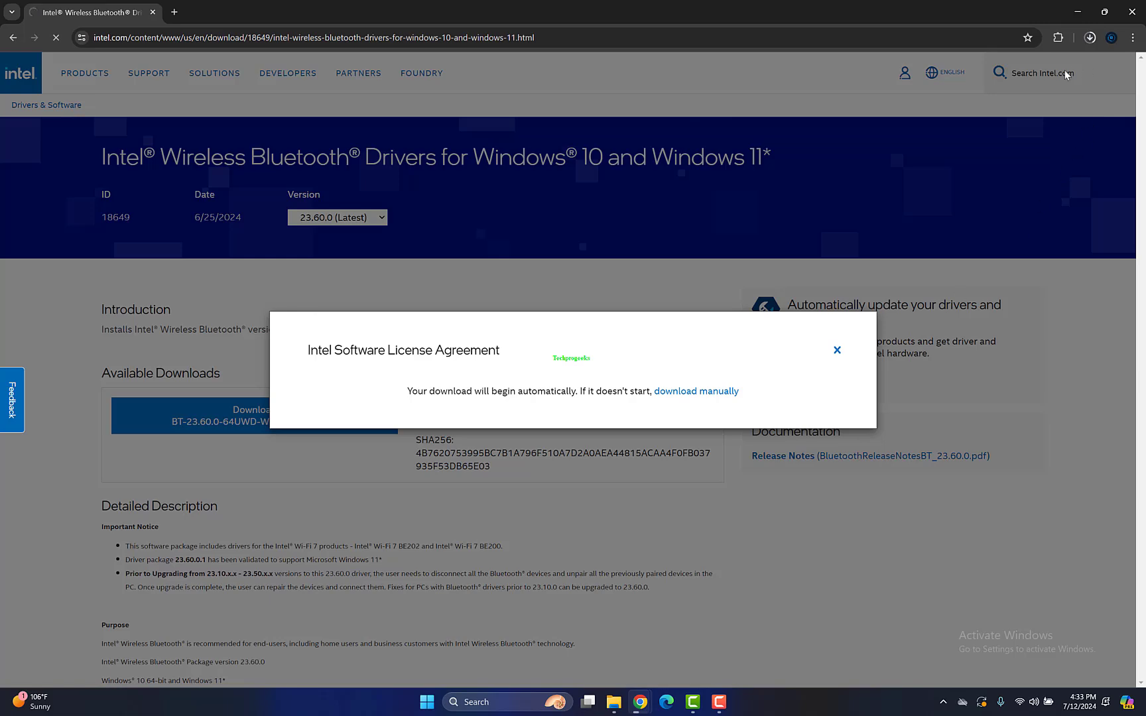
pyautogui.click(837, 351)
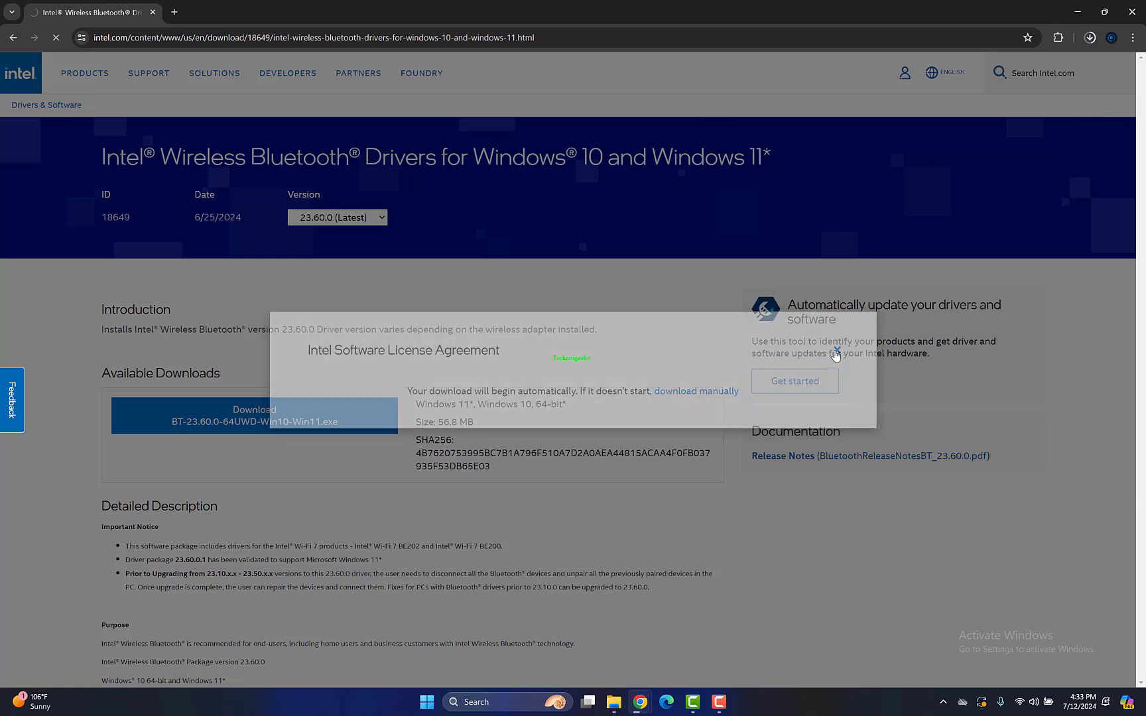
# Launch the downloaded driver installer from Chrome's Downloads panel.
pyautogui.click(1090, 37)
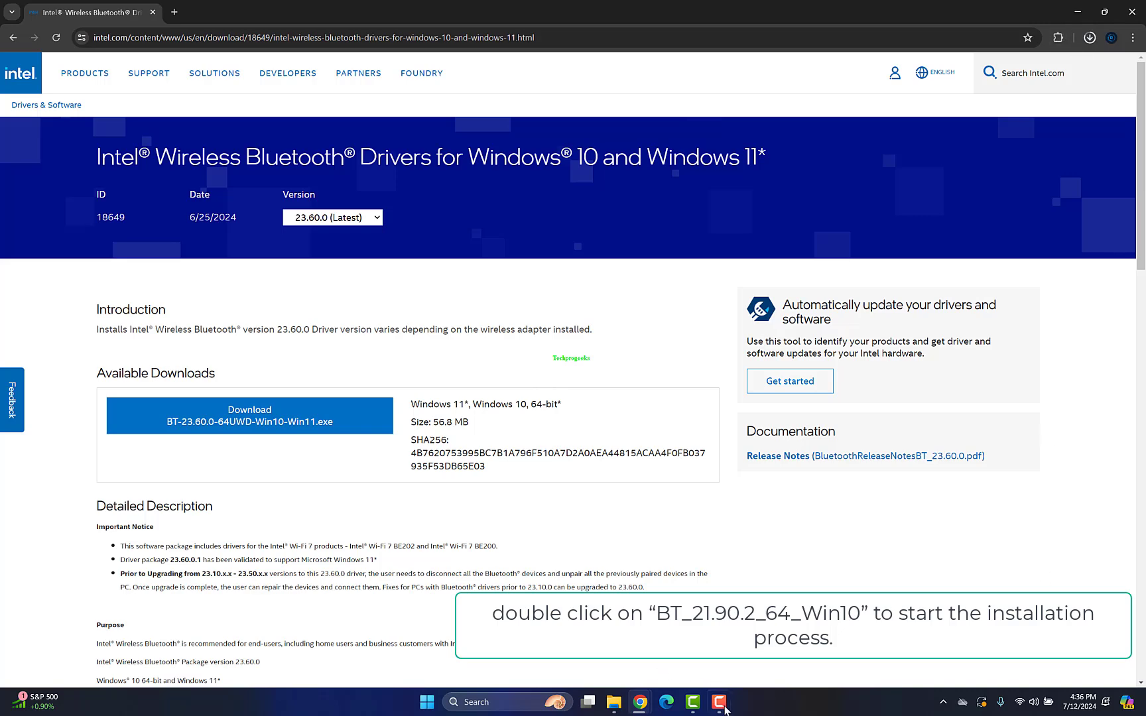
pyautogui.click(1090, 37)
pyautogui.click(1003, 100)
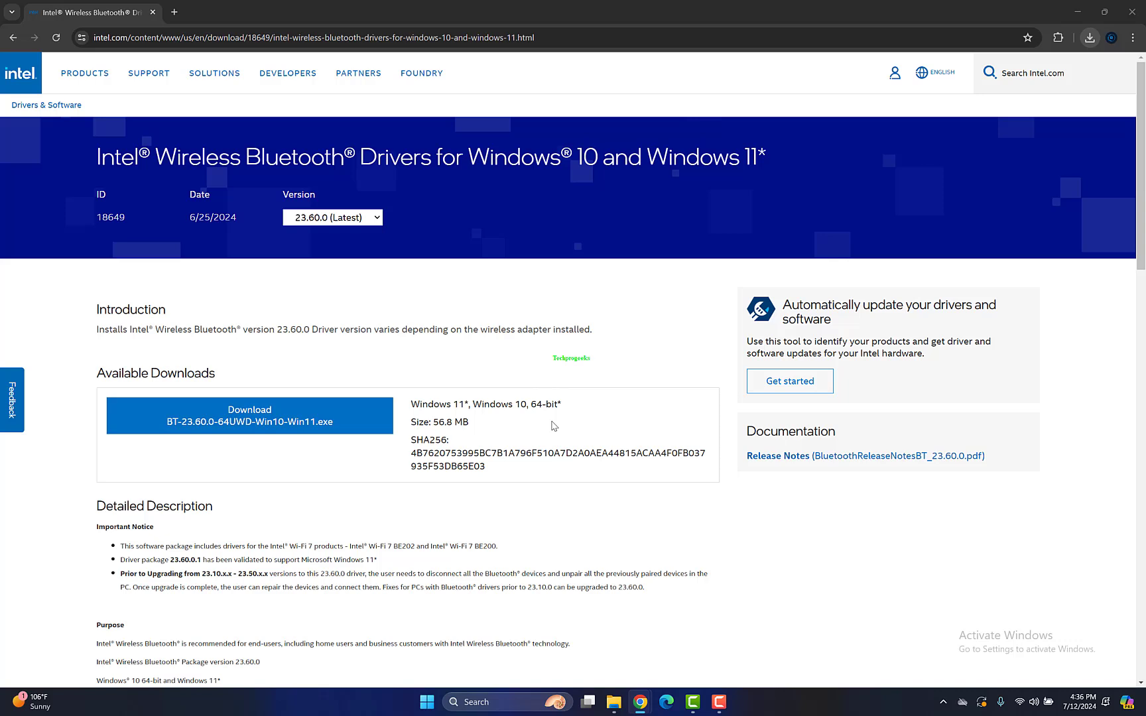
pyautogui.click(674, 551)
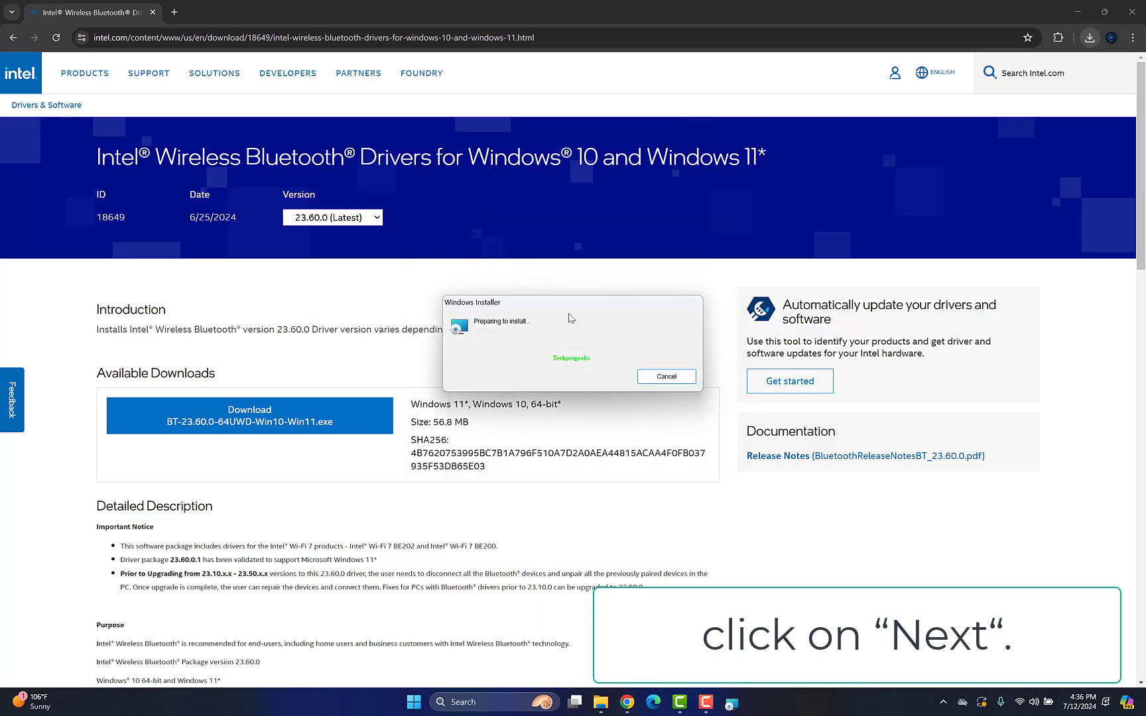
# Install the Intel Bluetooth driver with the Typical setup type, accepting the license.
pyautogui.click(645, 451)
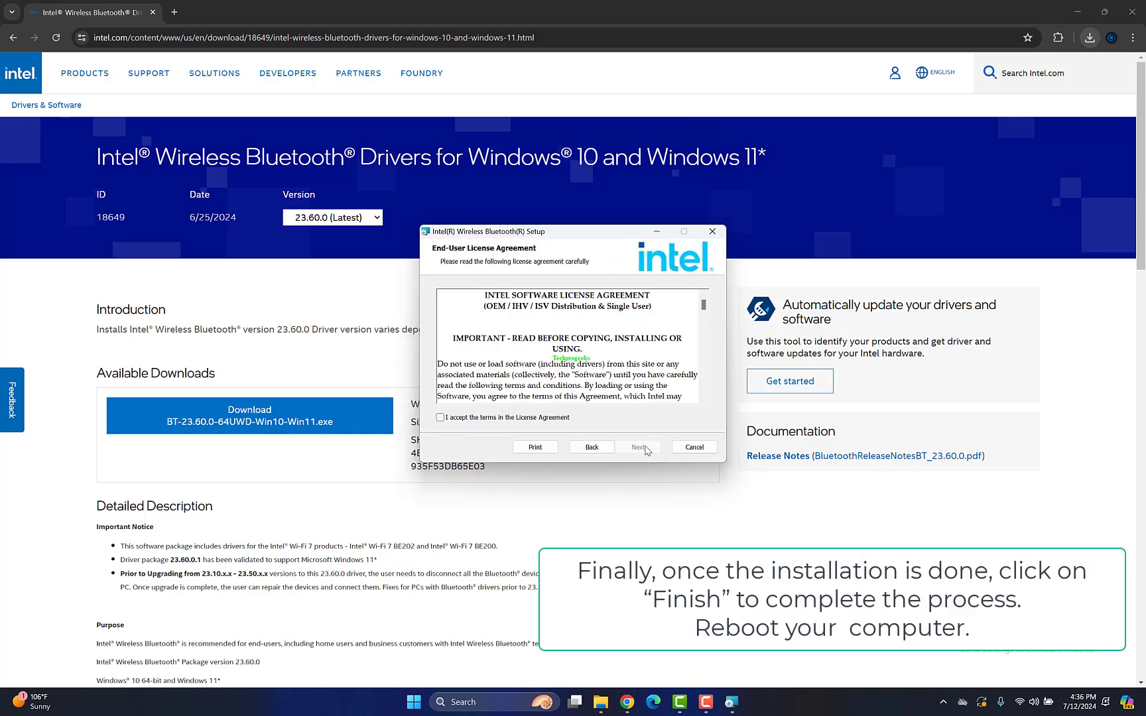
pyautogui.click(548, 419)
pyautogui.click(652, 446)
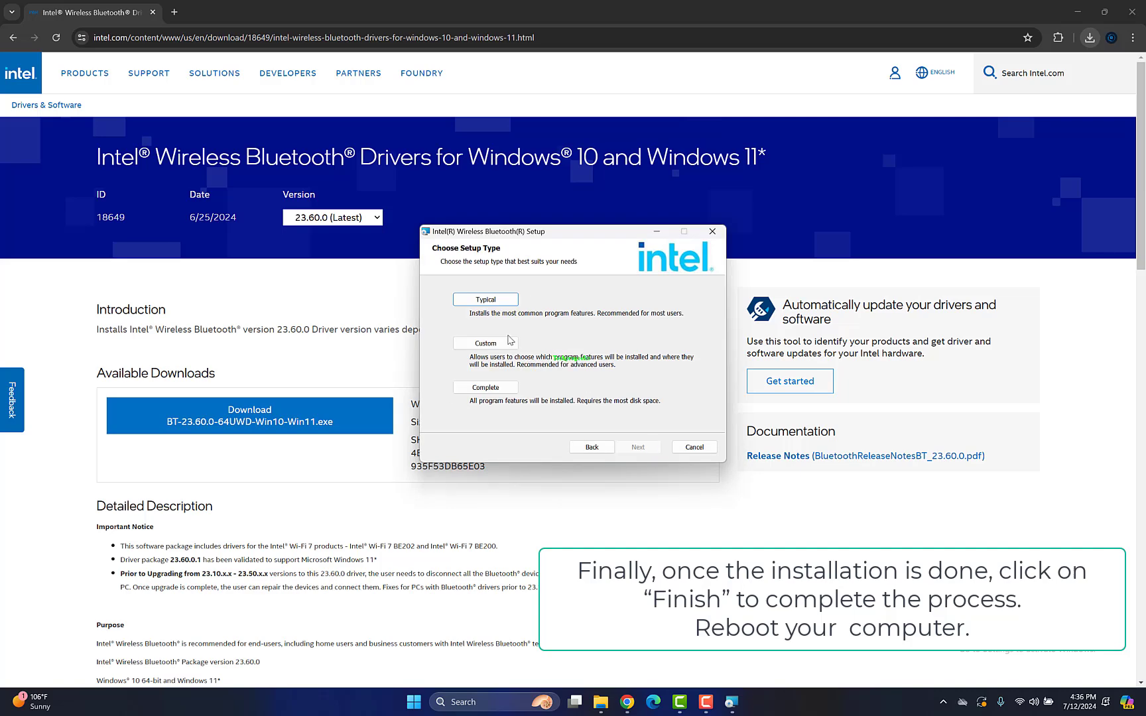
pyautogui.click(496, 301)
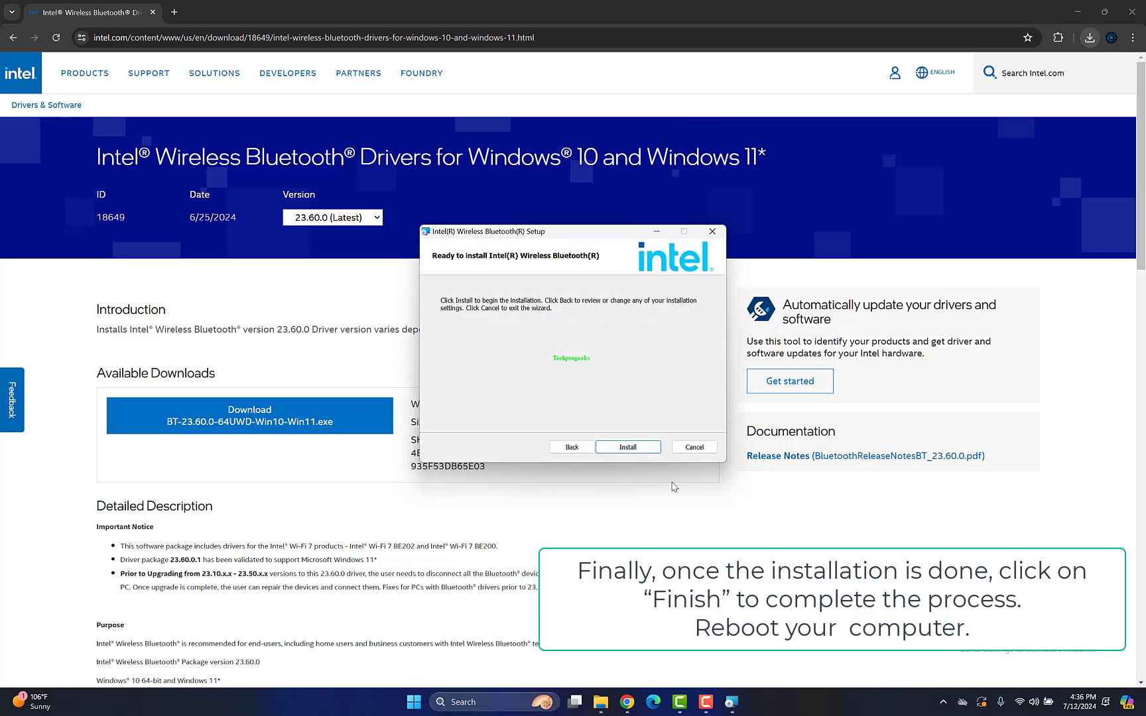
pyautogui.click(637, 447)
pyautogui.moveTo(526, 238); pyautogui.dragTo(543, 250)
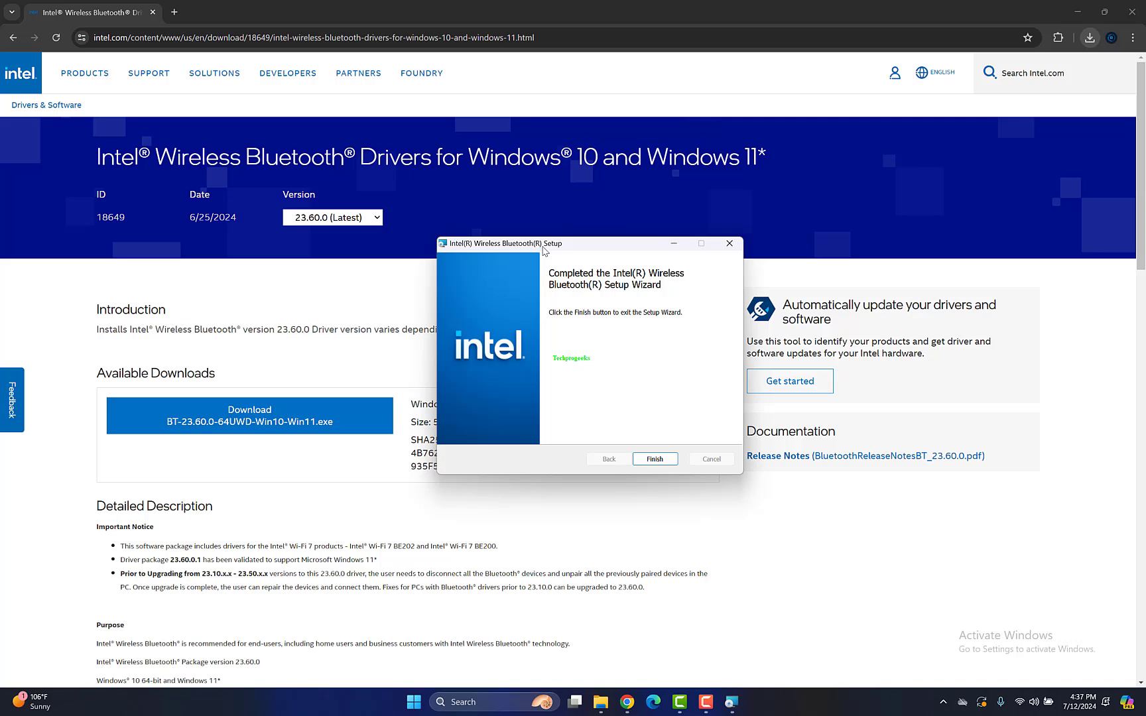
# Exit the completed setup wizard and restart Windows from the Start menu.
pyautogui.press('Return')
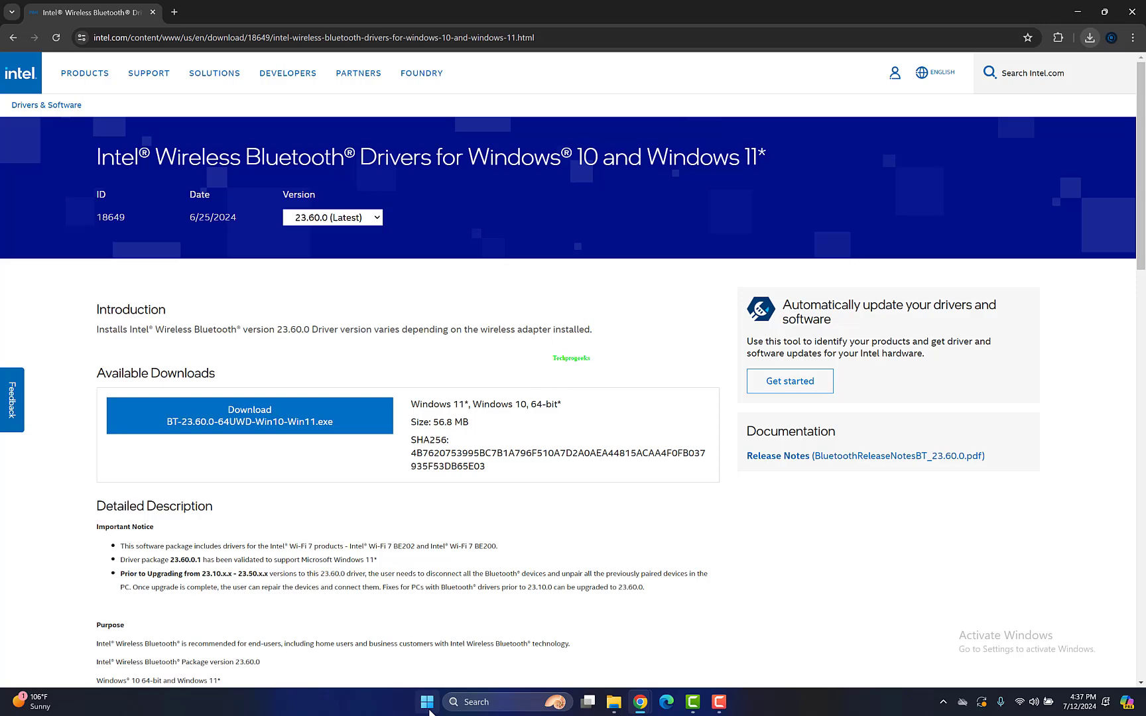
pyautogui.rightClick(427, 702)
pyautogui.moveTo(417, 650)
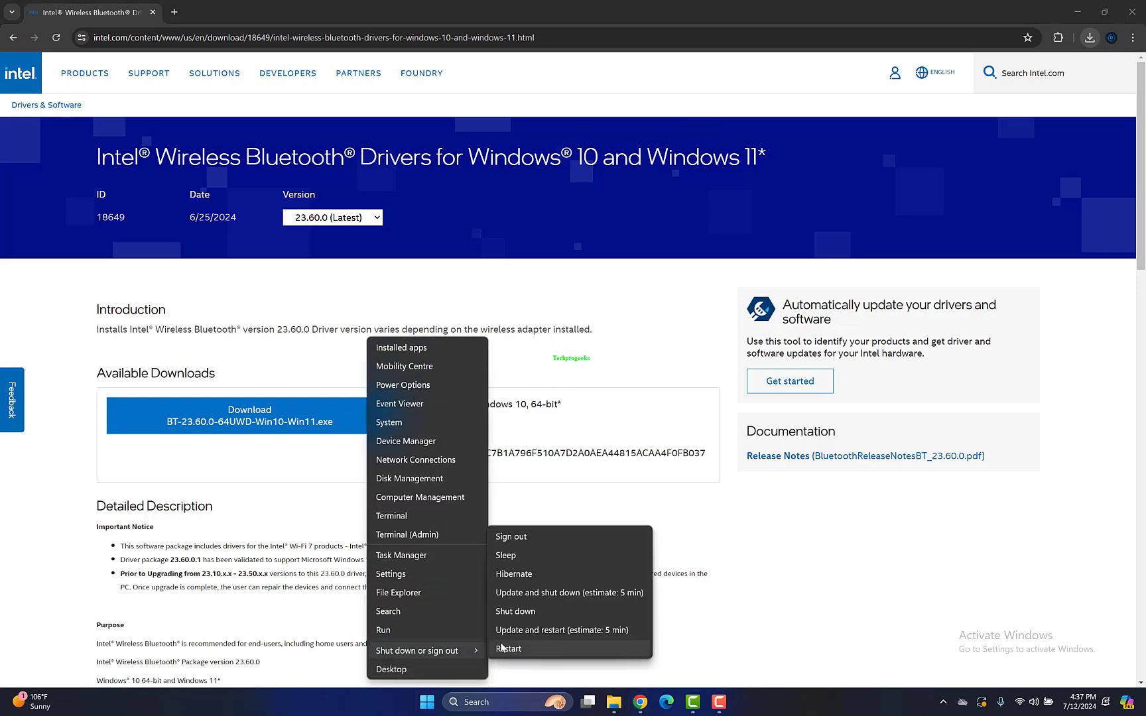
pyautogui.click(501, 646)
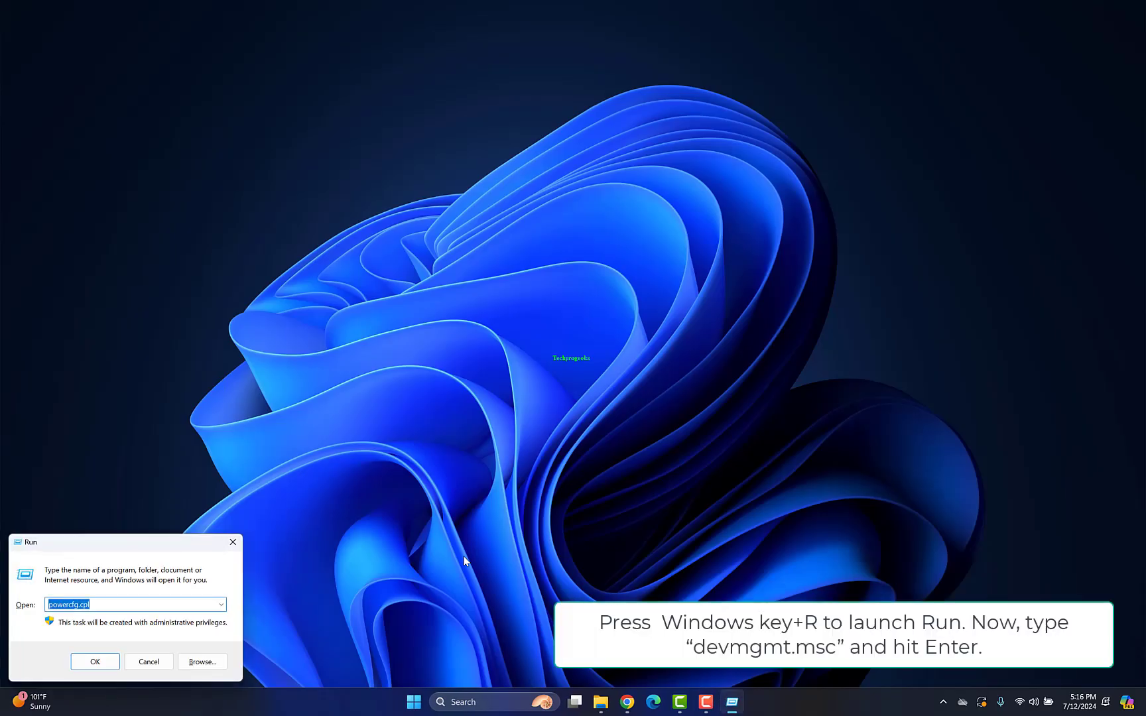
pyautogui.write('dev')
# Search automatically for an Intel USB 3.0 eXtensible Host Controller driver; the best driver is already installed.
pyautogui.press('Down')
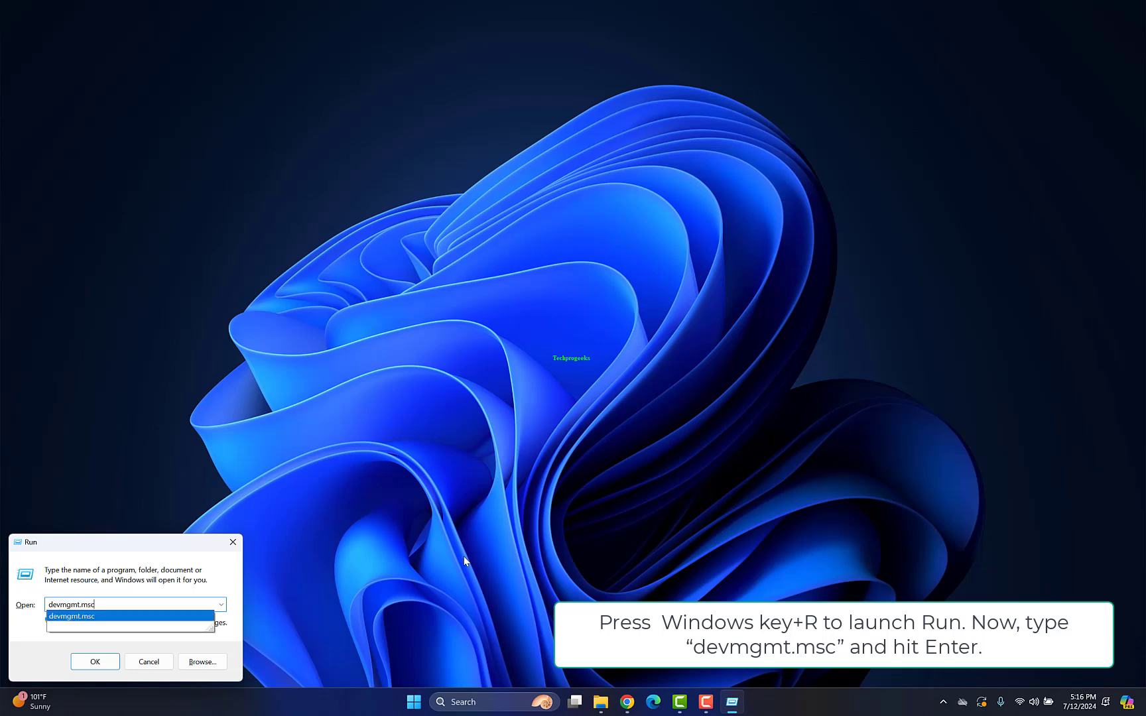
pyautogui.press('Return')
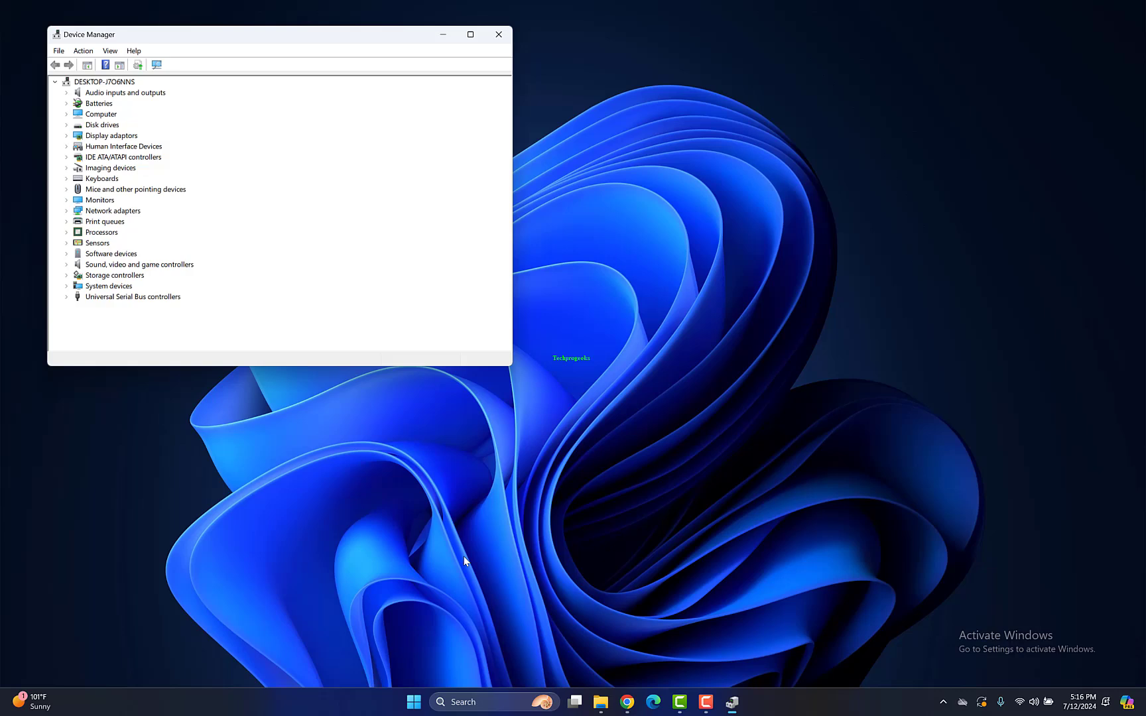
pyautogui.click(66, 296)
pyautogui.rightClick(167, 299)
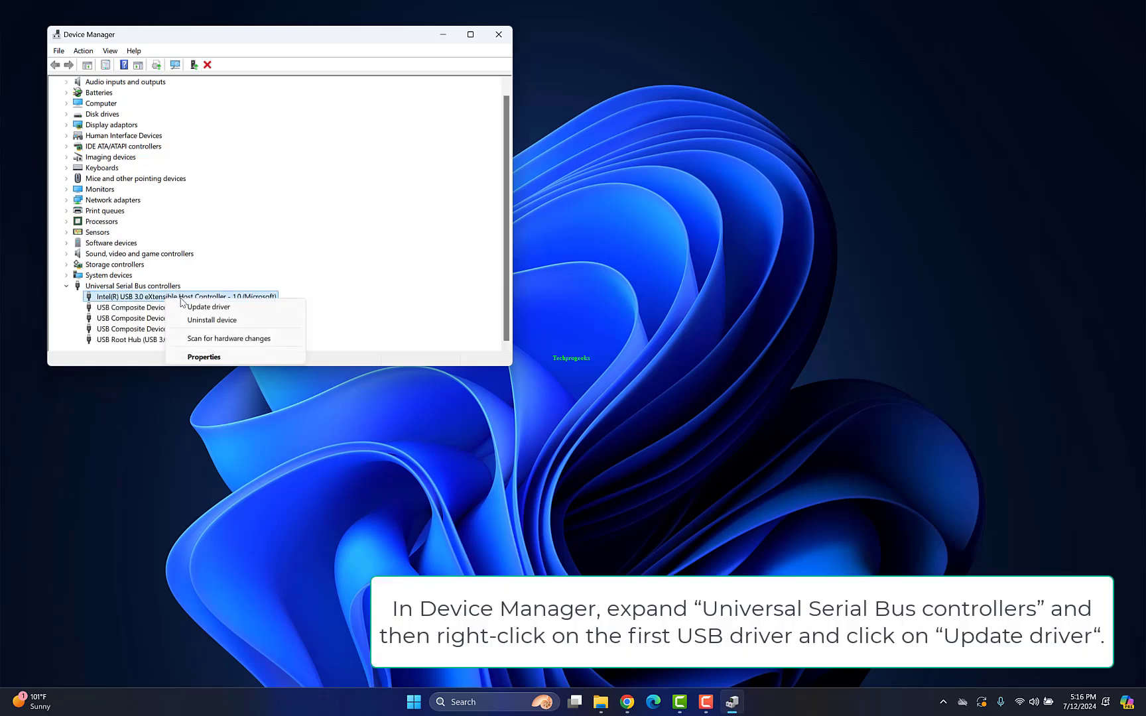
pyautogui.click(211, 306)
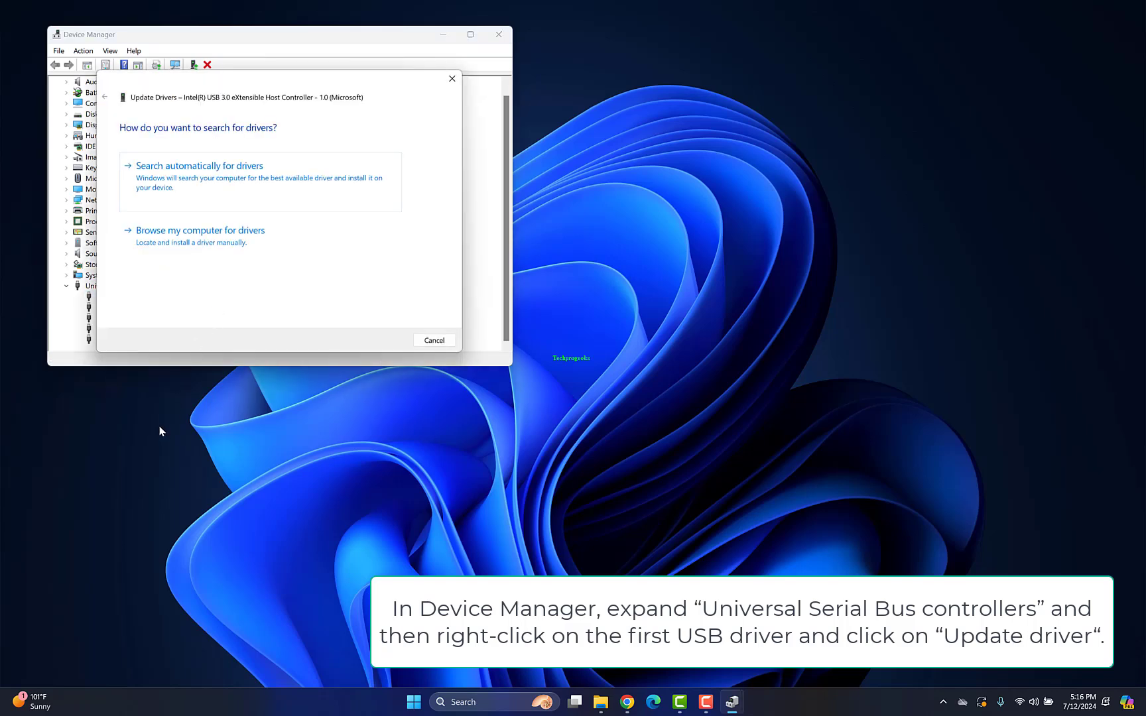
pyautogui.click(197, 183)
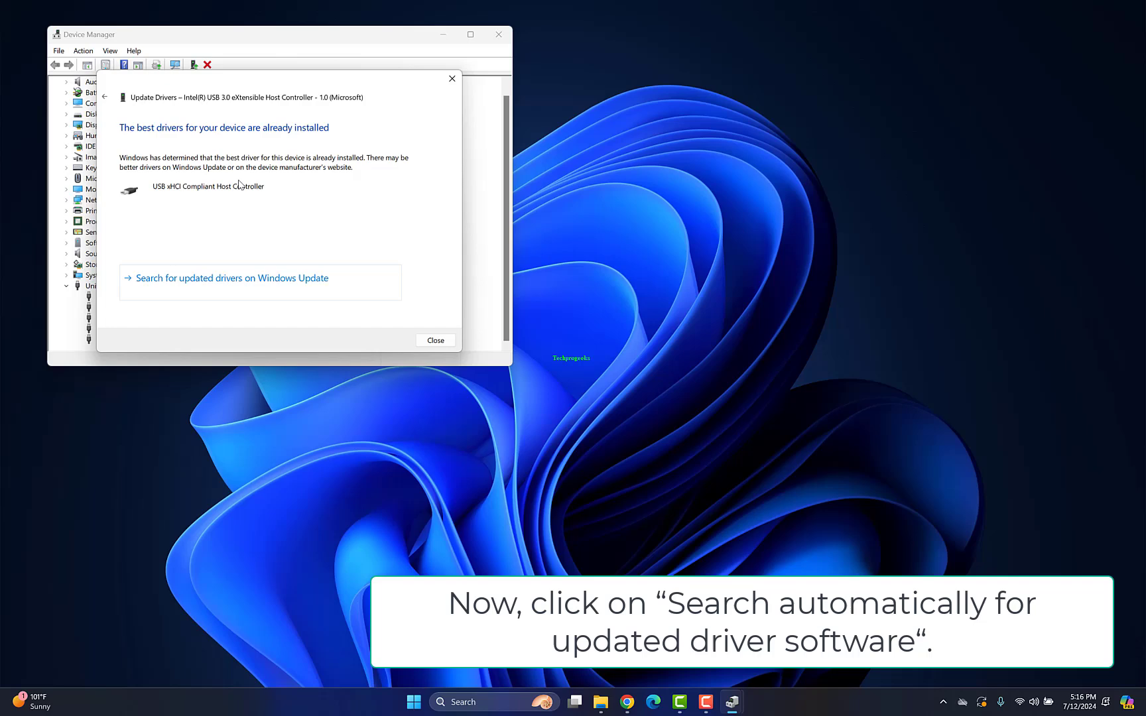
pyautogui.click(433, 342)
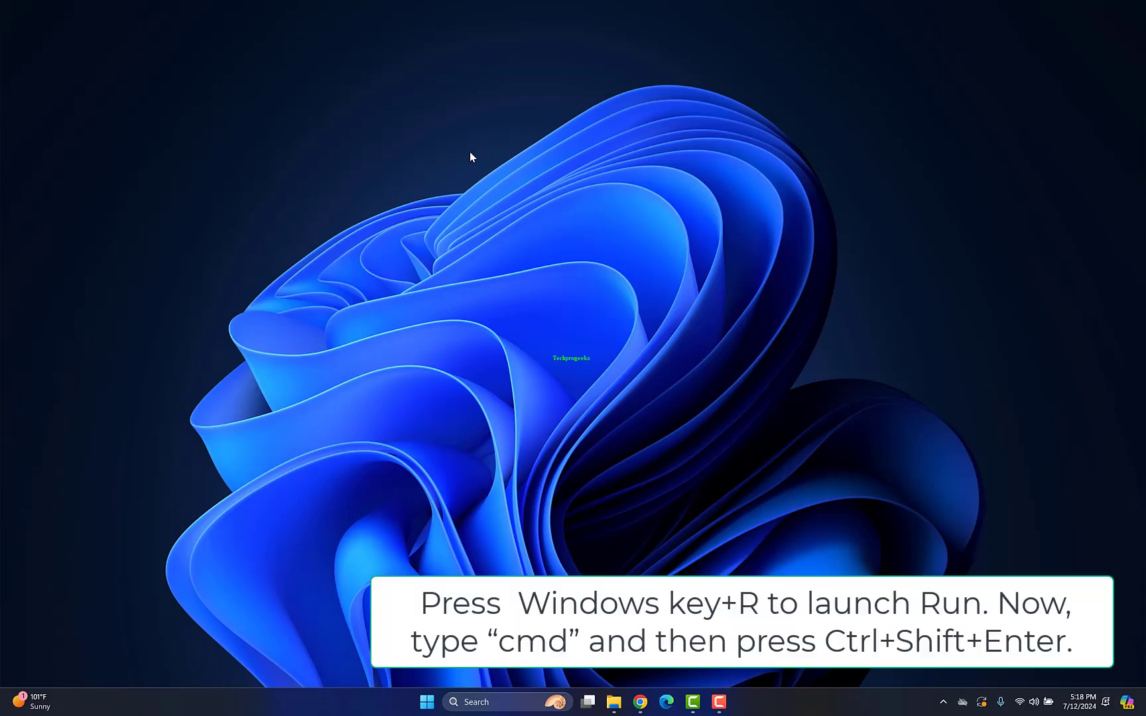
# Run sfc /scannow in an administrator Command Prompt, then paste the offline sfc command.
pyautogui.press('super+r')
pyautogui.write('c')
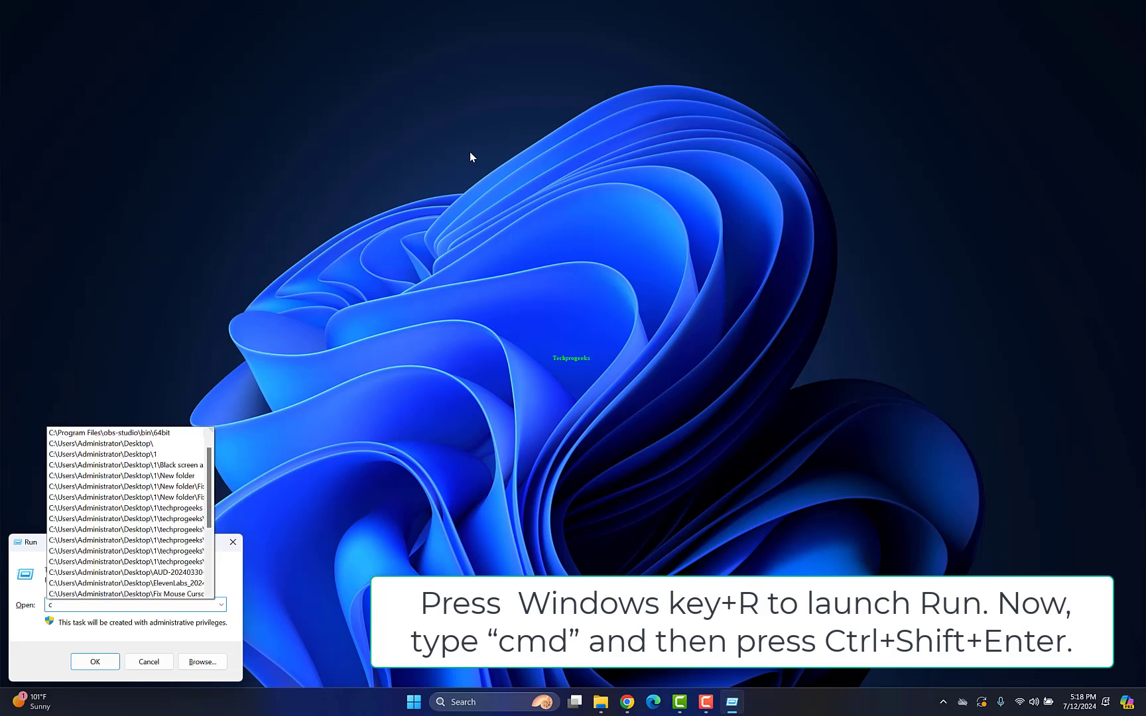
pyautogui.write('md')
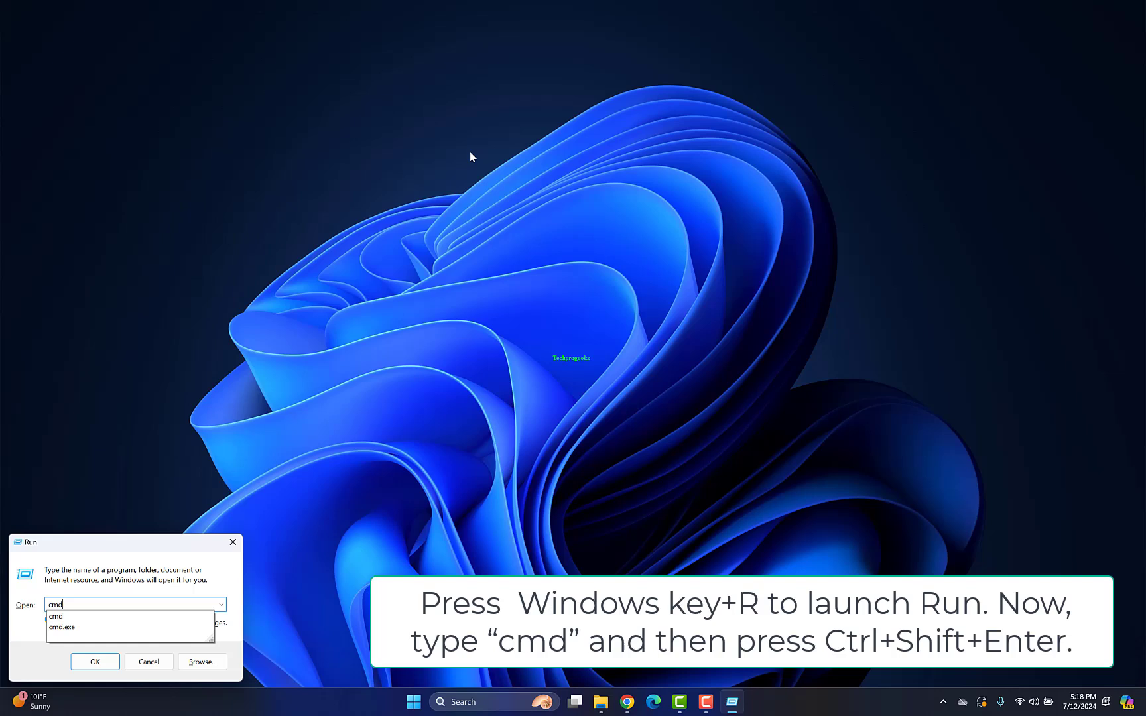
pyautogui.write('m')
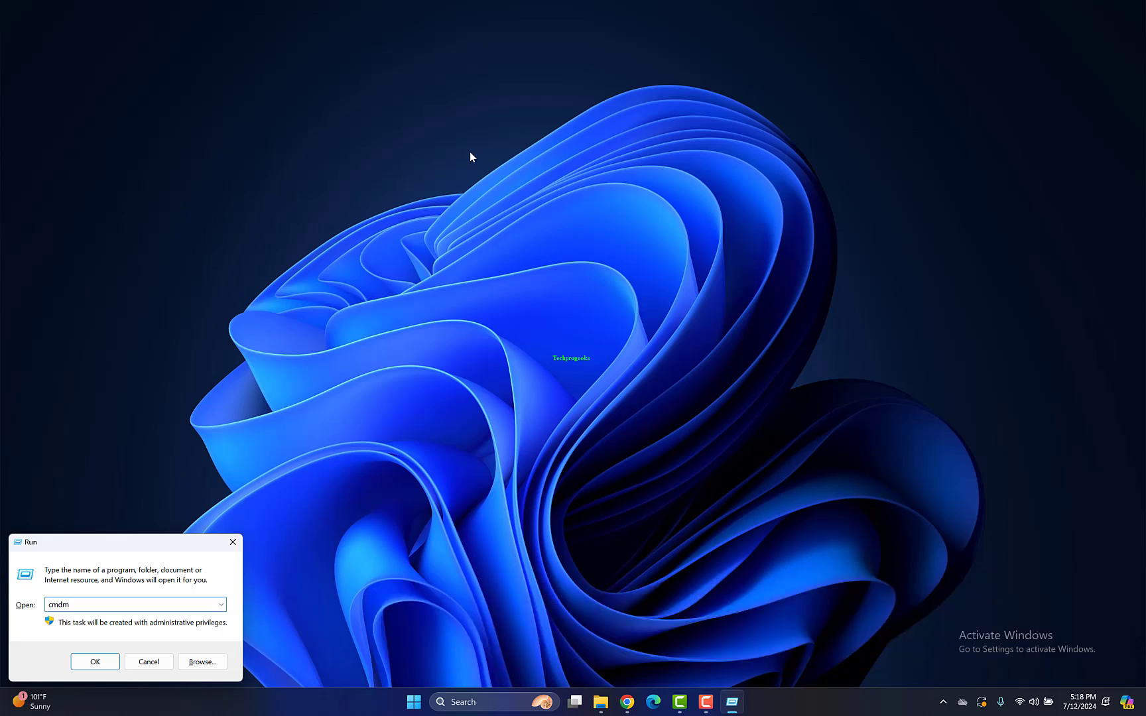
pyautogui.press('BackSpace')
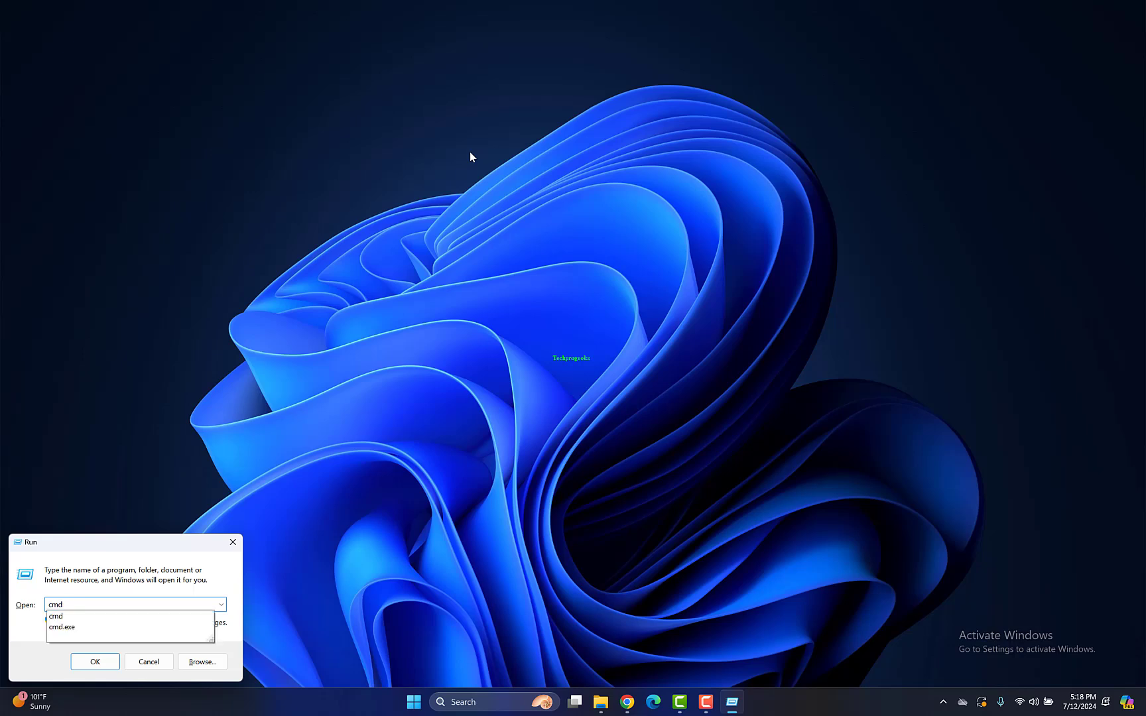
pyautogui.press('Return')
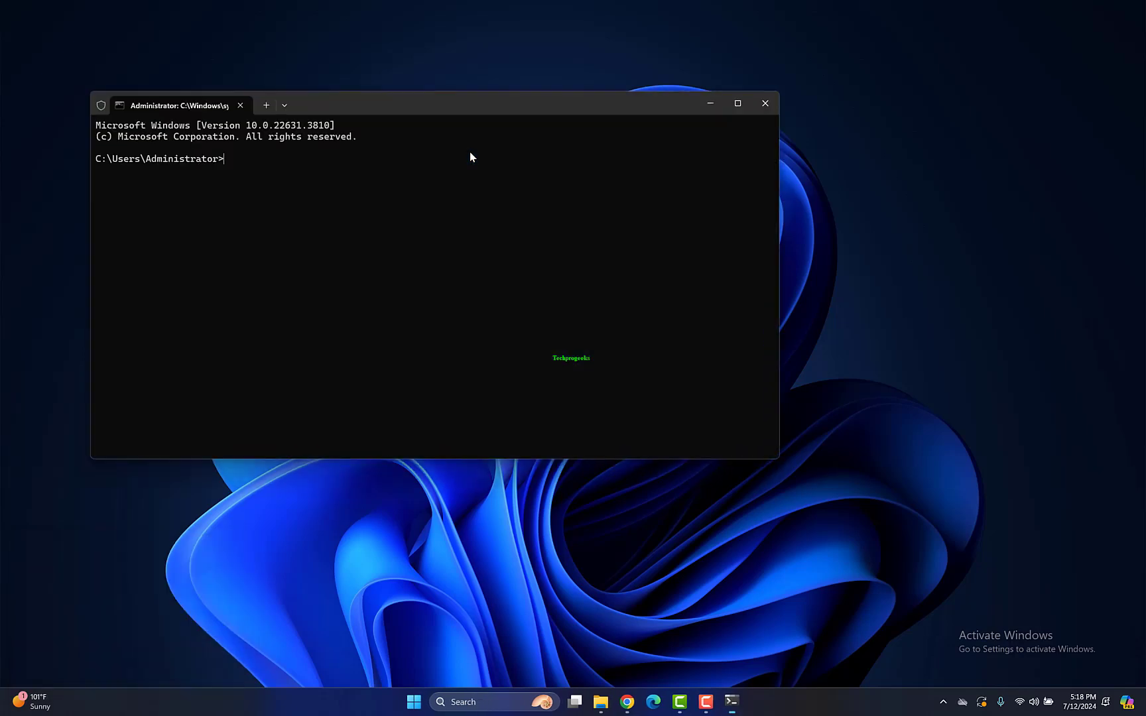
pyautogui.write('sfc')
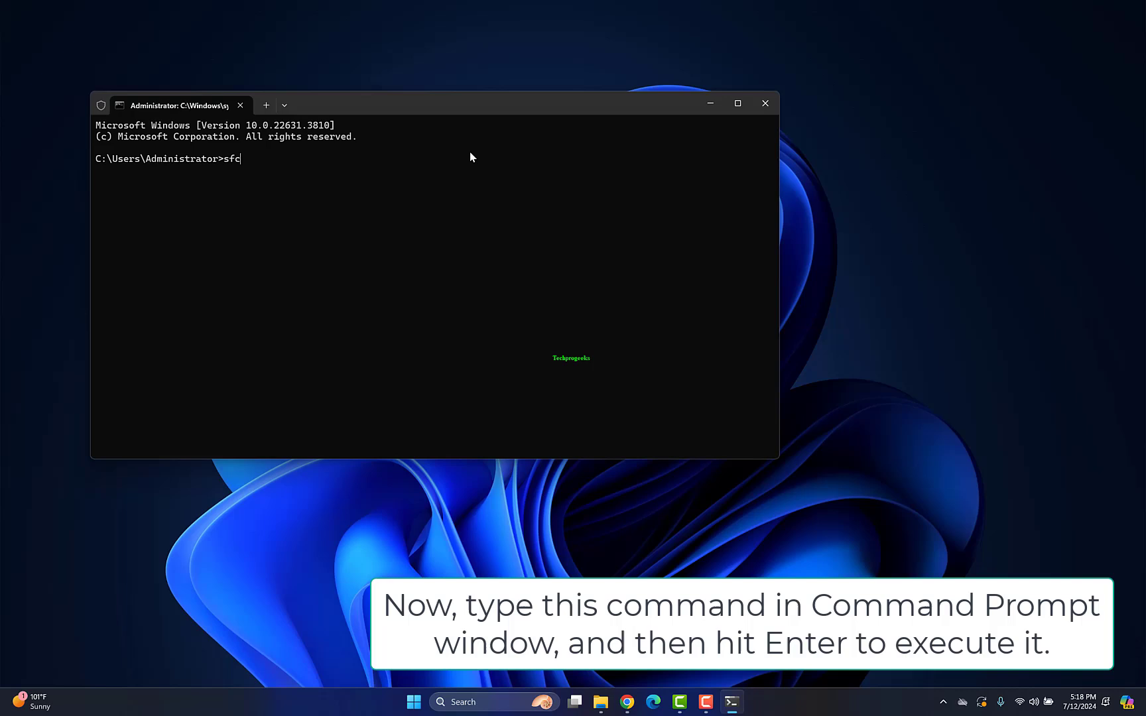
pyautogui.write(' /s')
pyautogui.write('cannow')
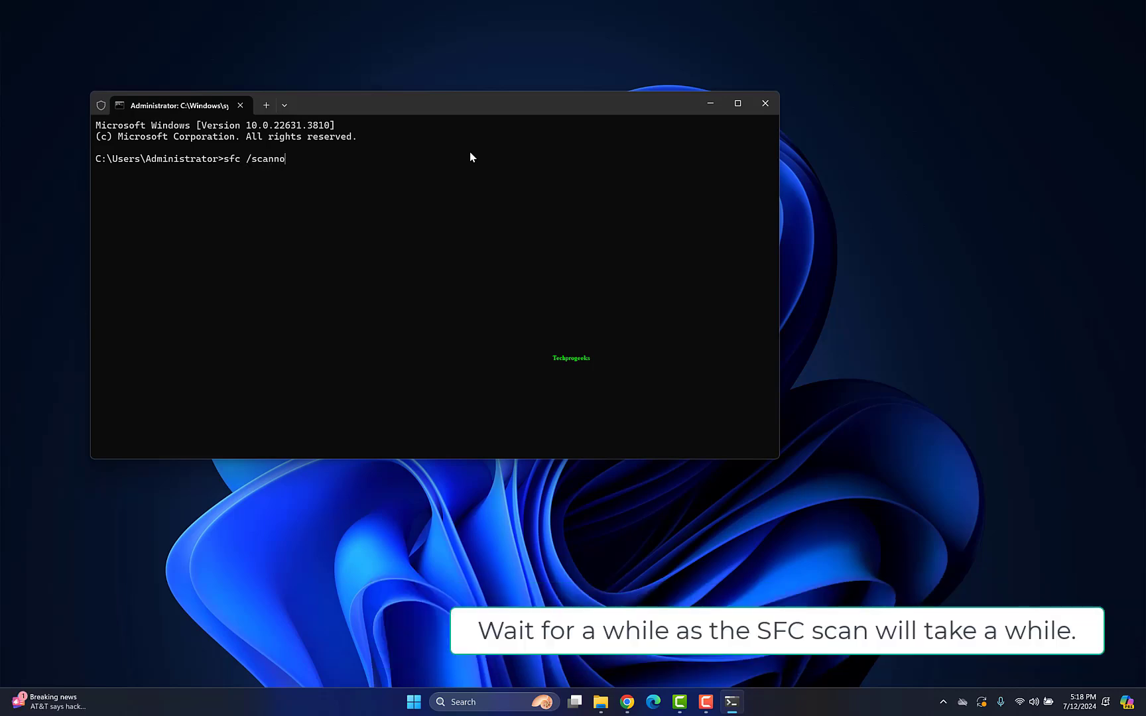
pyautogui.press('Return')
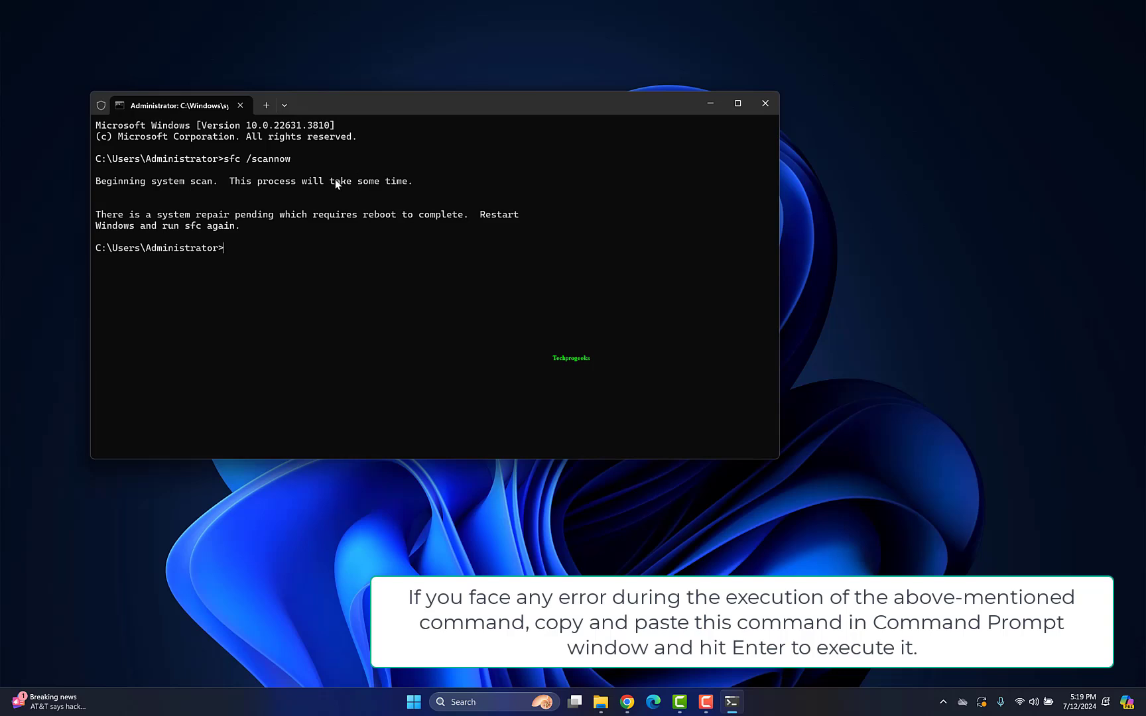
pyautogui.write('sfc /scannow /offbootdir=c:\\ /offwindir=c:\\windows')
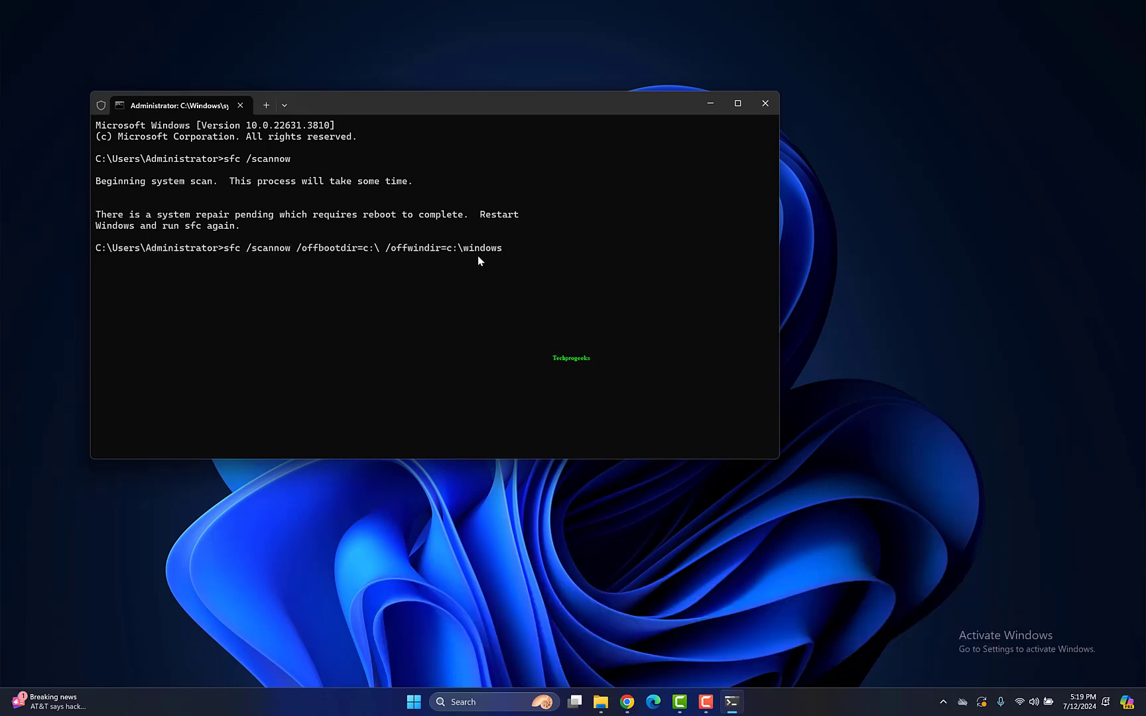
pyautogui.write('sfc /scannow /offbootdir=c:\\ /offwindir=c:\\windows')
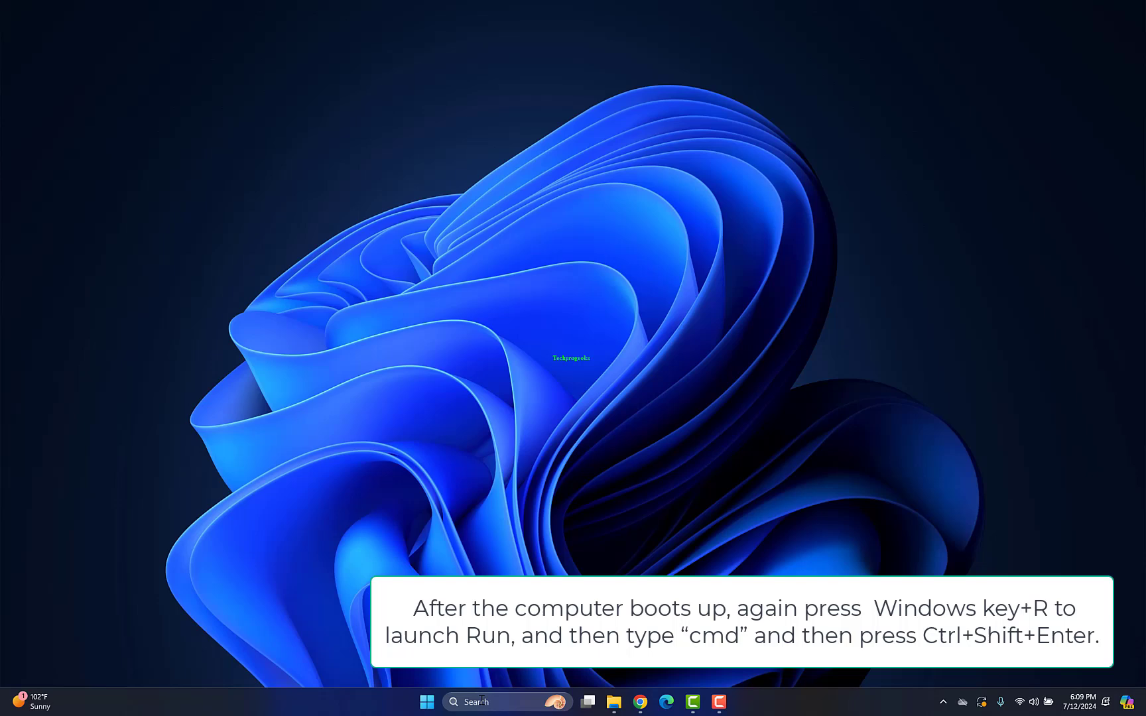
# Launch Command Prompt as administrator from Start search.
pyautogui.click(480, 701)
pyautogui.write('cmd')
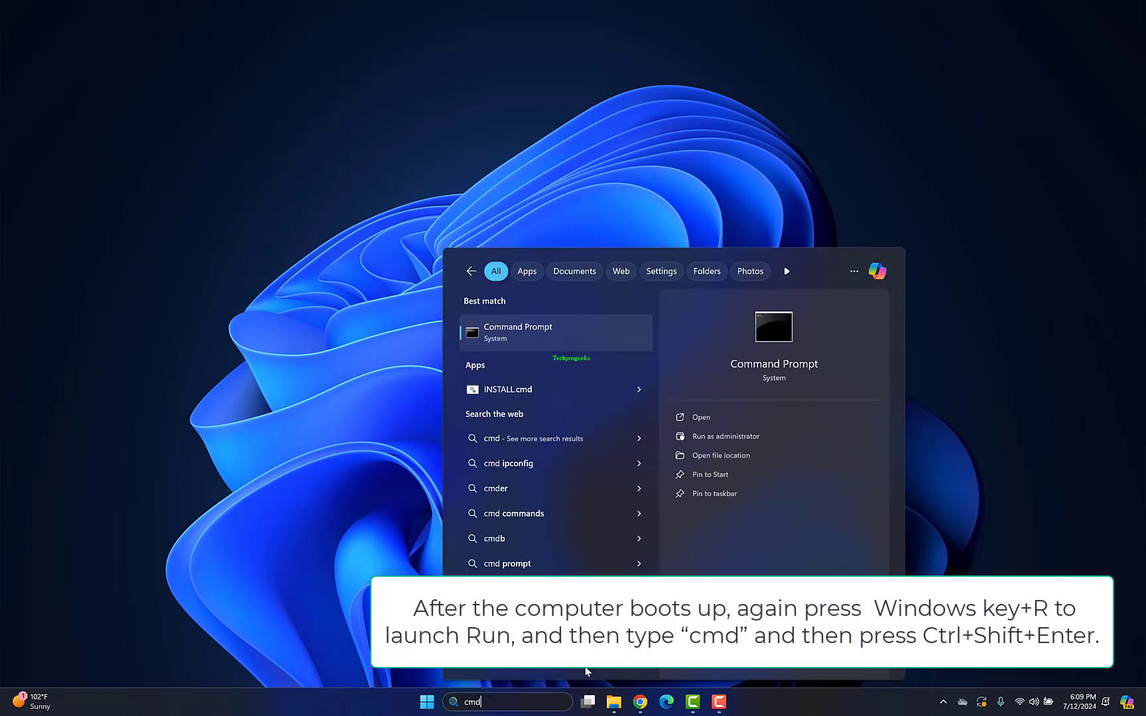
pyautogui.rightClick(512, 326)
pyautogui.click(535, 347)
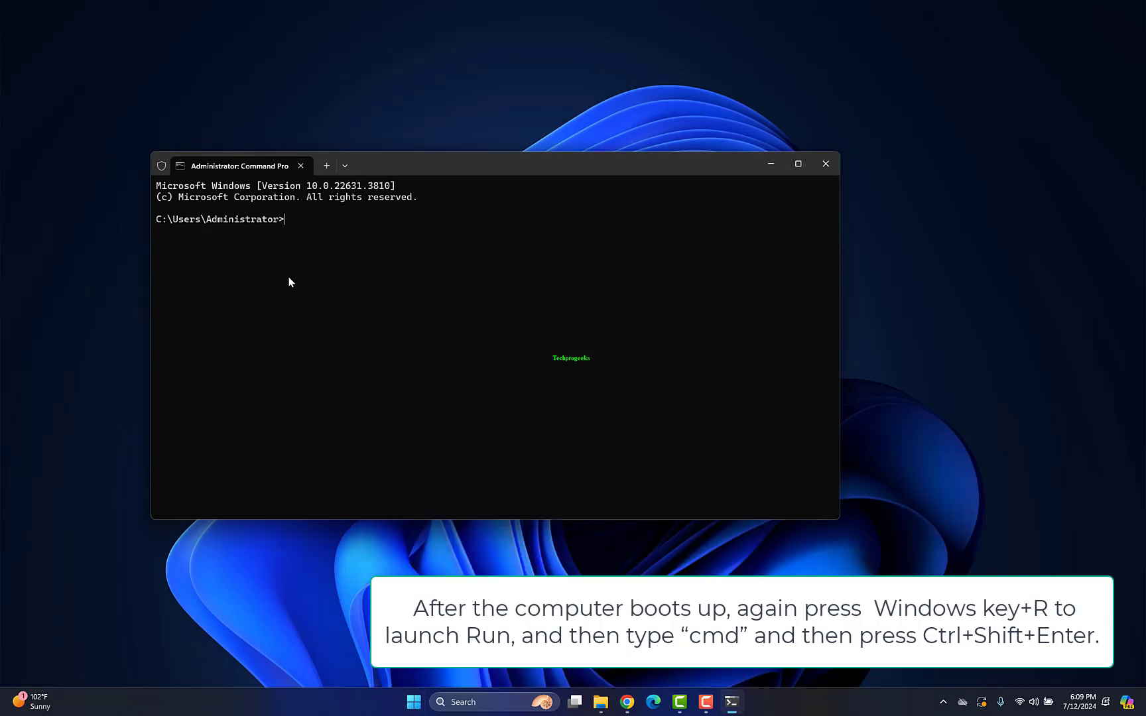
pyautogui.write('DISM /Online /Cleanup-Image /CheckHealth')
# Run DISM /Online /Cleanup-Image with CheckHealth, ScanHealth and RestoreHealth, then close the window.
pyautogui.press('Return')
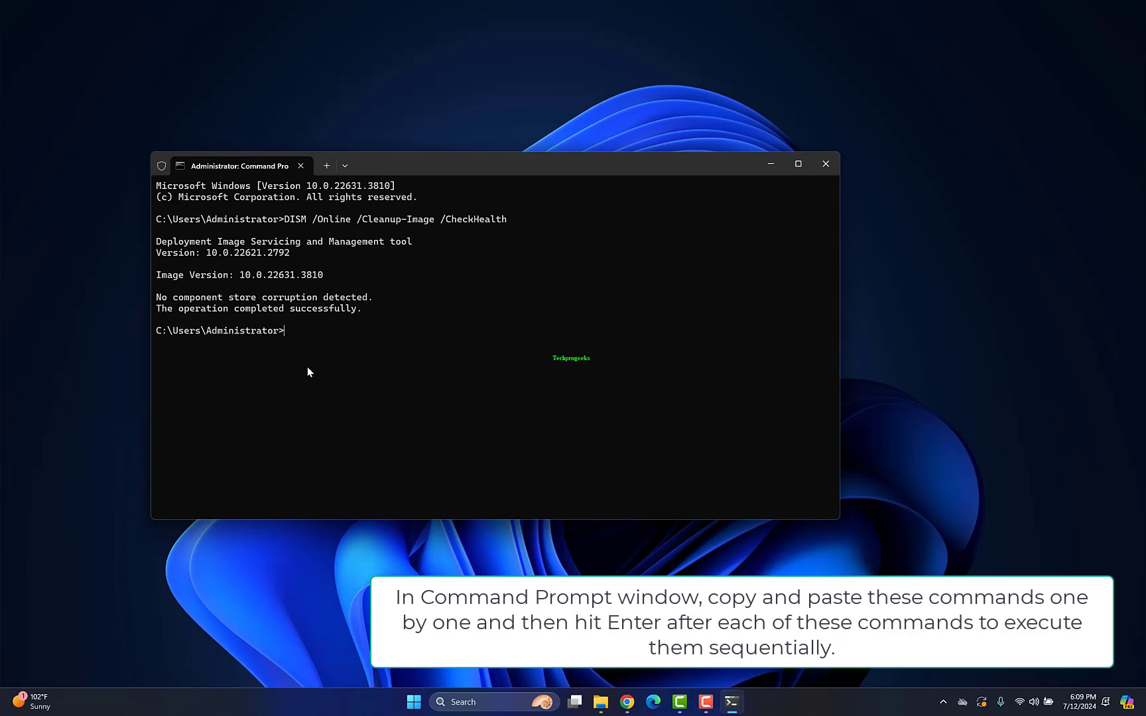
pyautogui.write('DISM /Online /Cleanup-Image /ScanHealth')
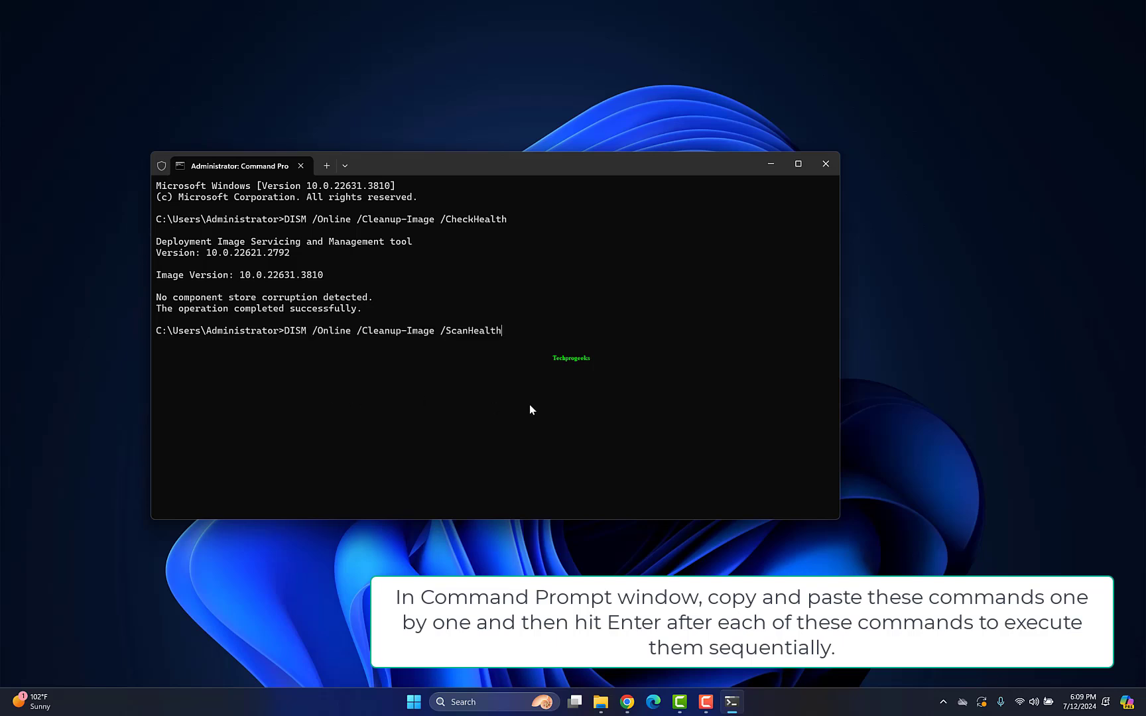
pyautogui.press('Return')
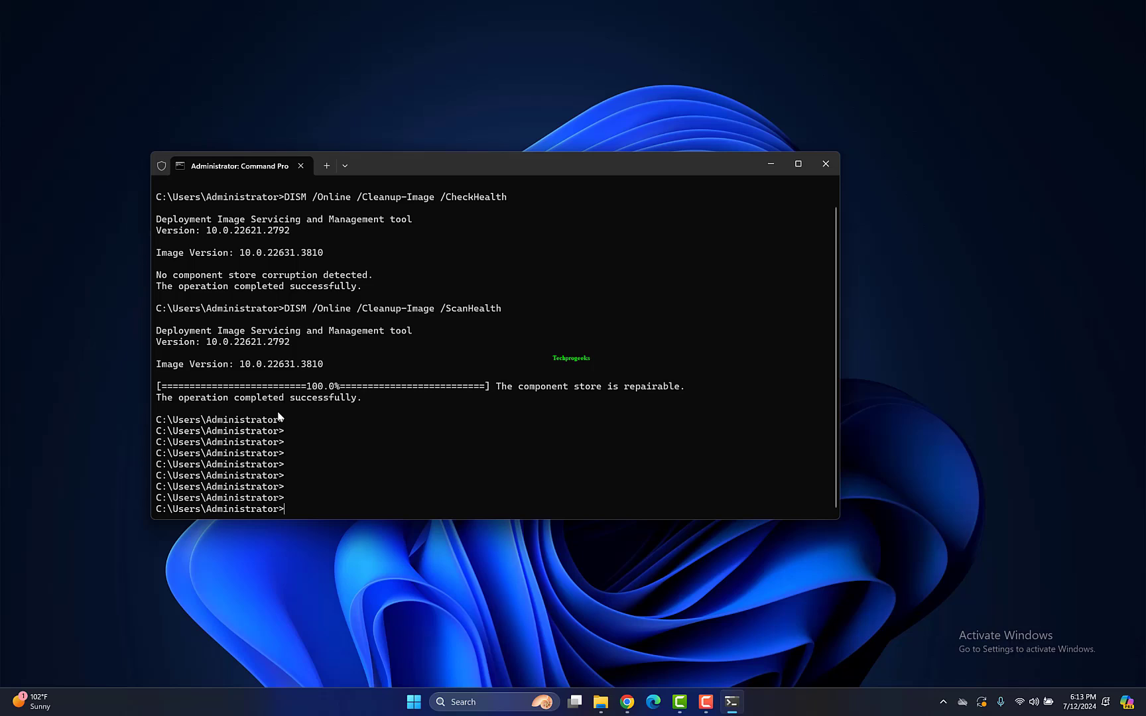
pyautogui.write('DISM /Online /Cleanup-Image /RestoreHealth')
pyautogui.press('Return')
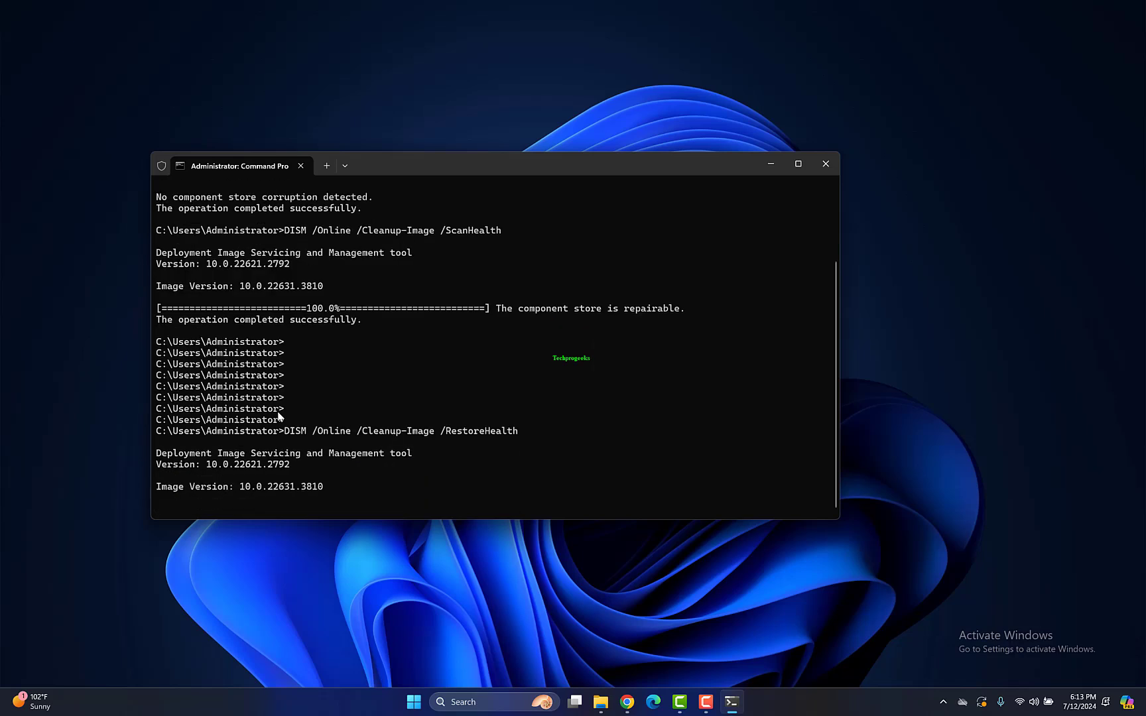
pyautogui.moveTo(279, 417); pyautogui.dragTo(206, 407)
pyautogui.moveTo(290, 443); pyautogui.dragTo(504, 460)
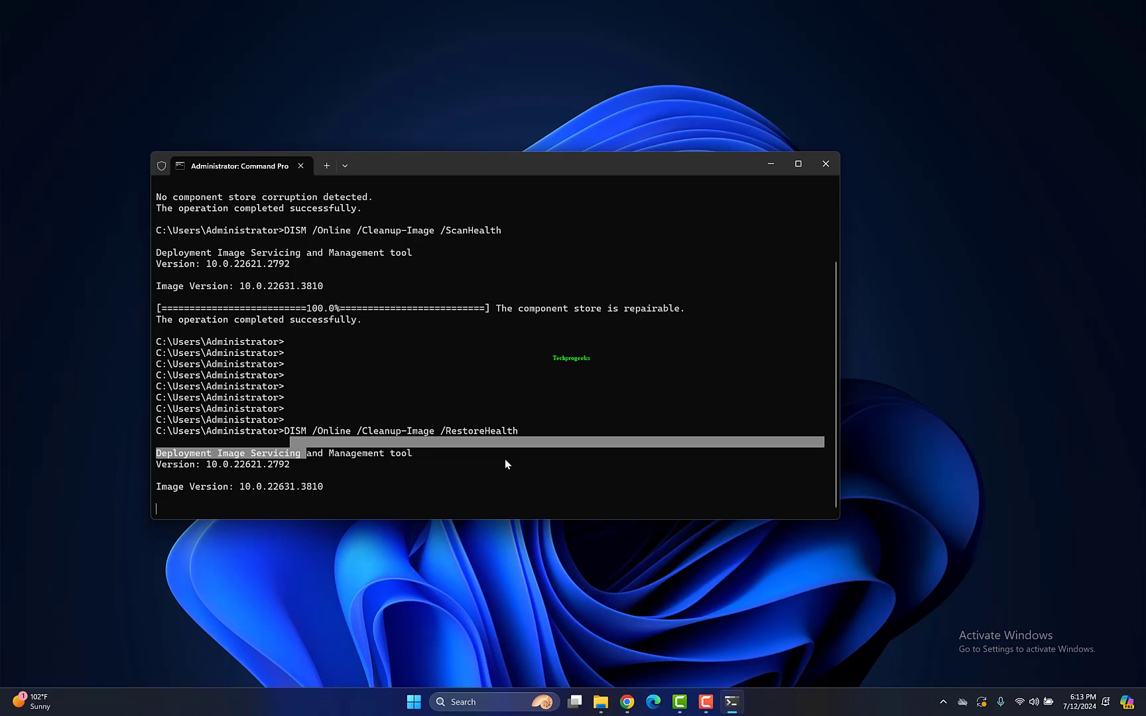
pyautogui.click(833, 158)
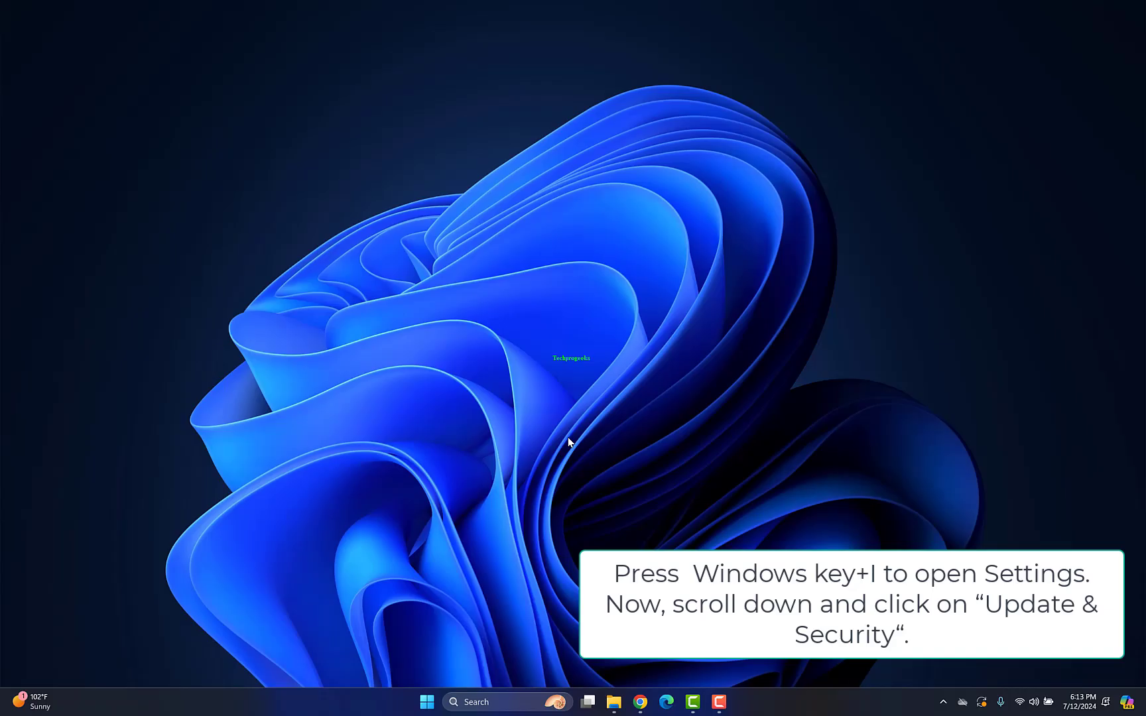
# Go to Settings > Windows Update > Advanced options > Recovery and choose Reset PC.
pyautogui.click(427, 703)
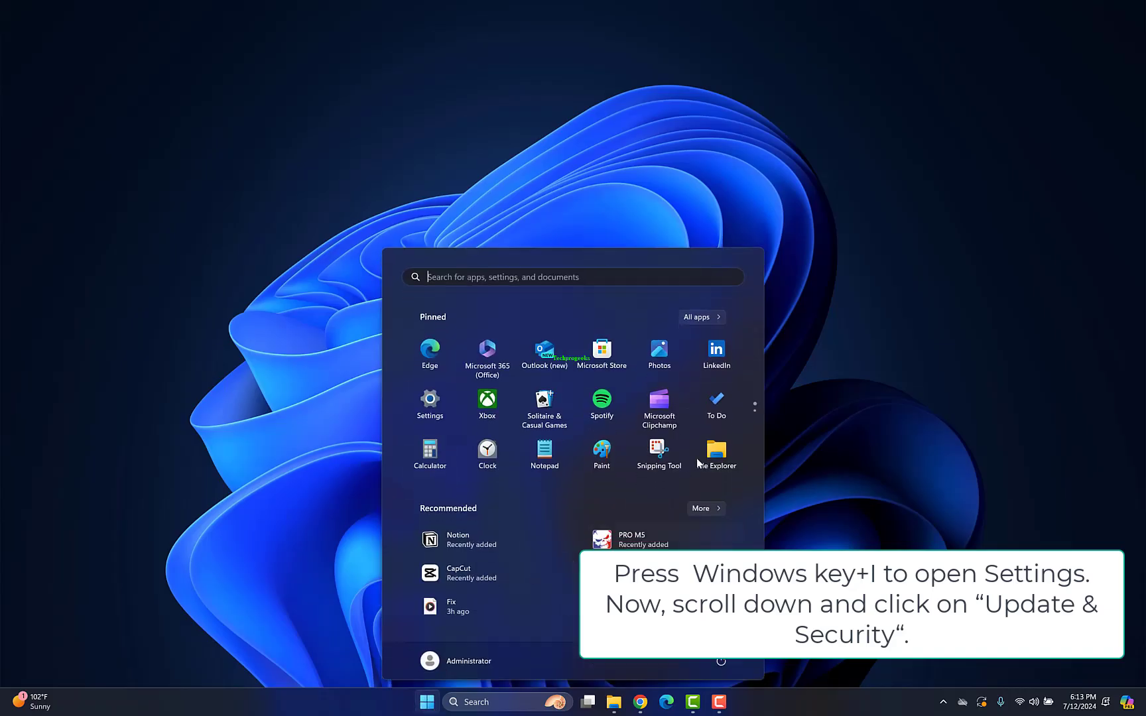
pyautogui.click(452, 400)
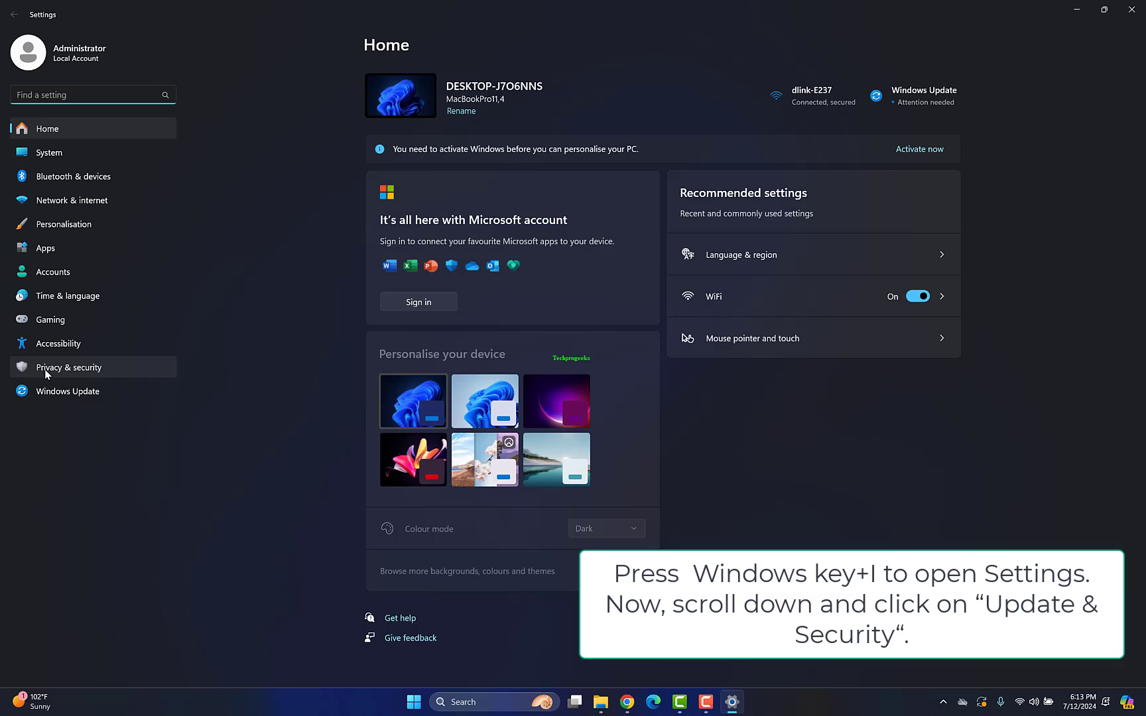
pyautogui.click(86, 397)
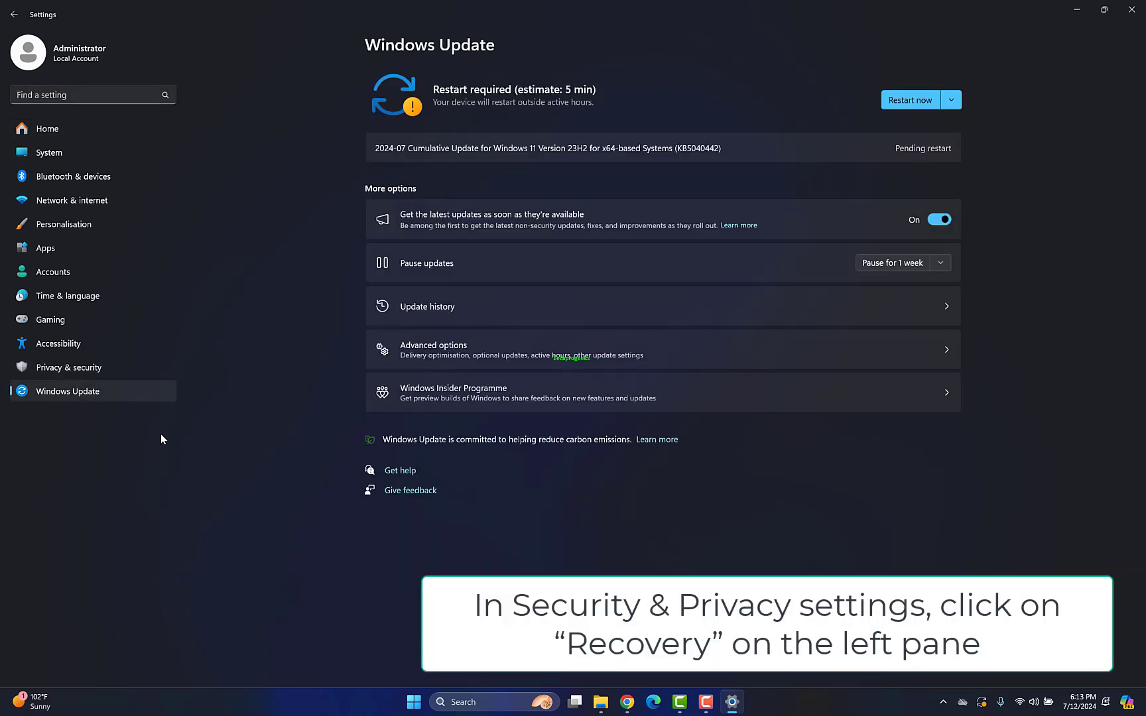
pyautogui.click(459, 353)
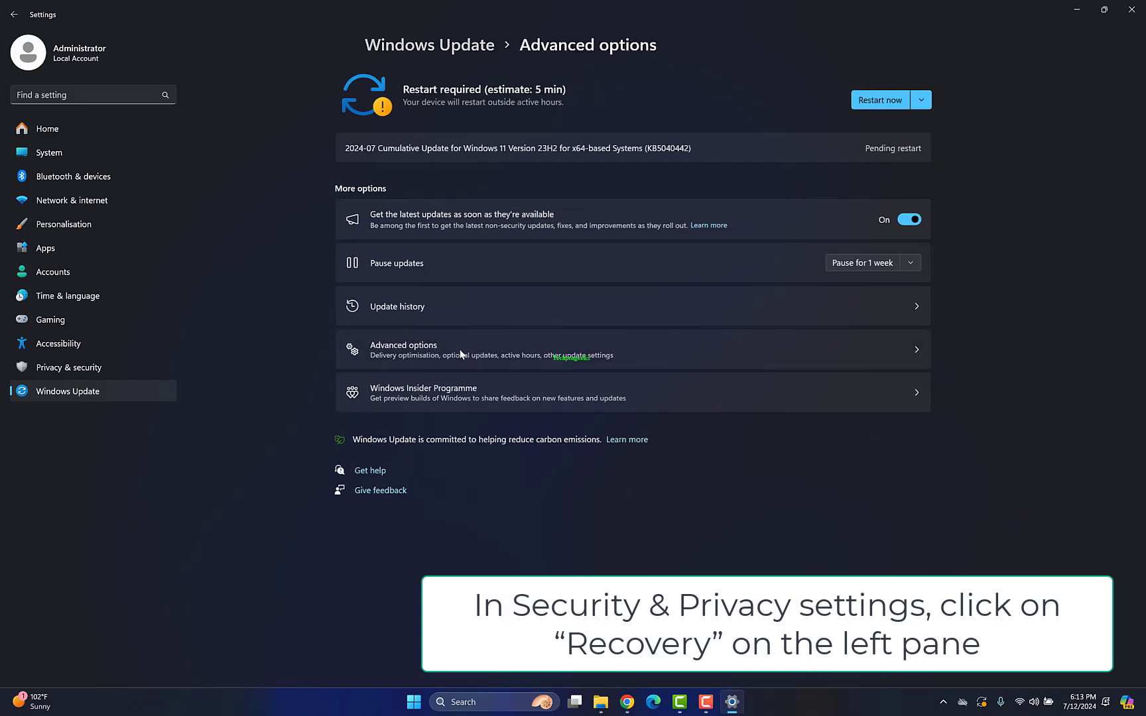
pyautogui.click(451, 435)
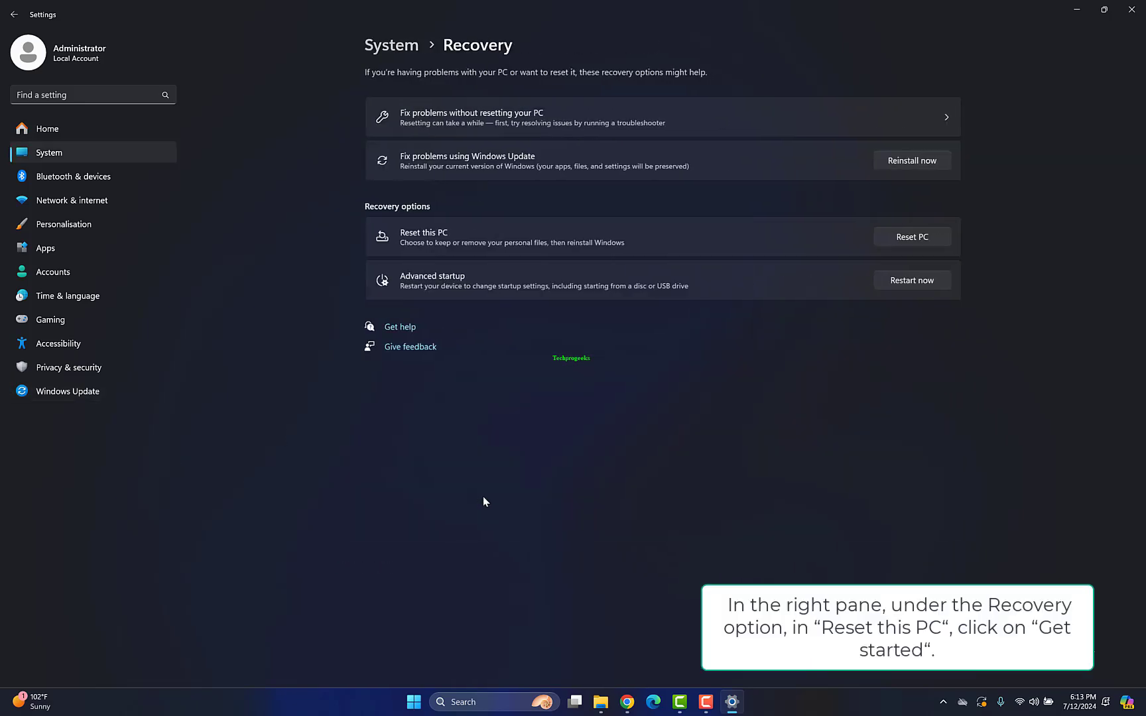
pyautogui.click(932, 237)
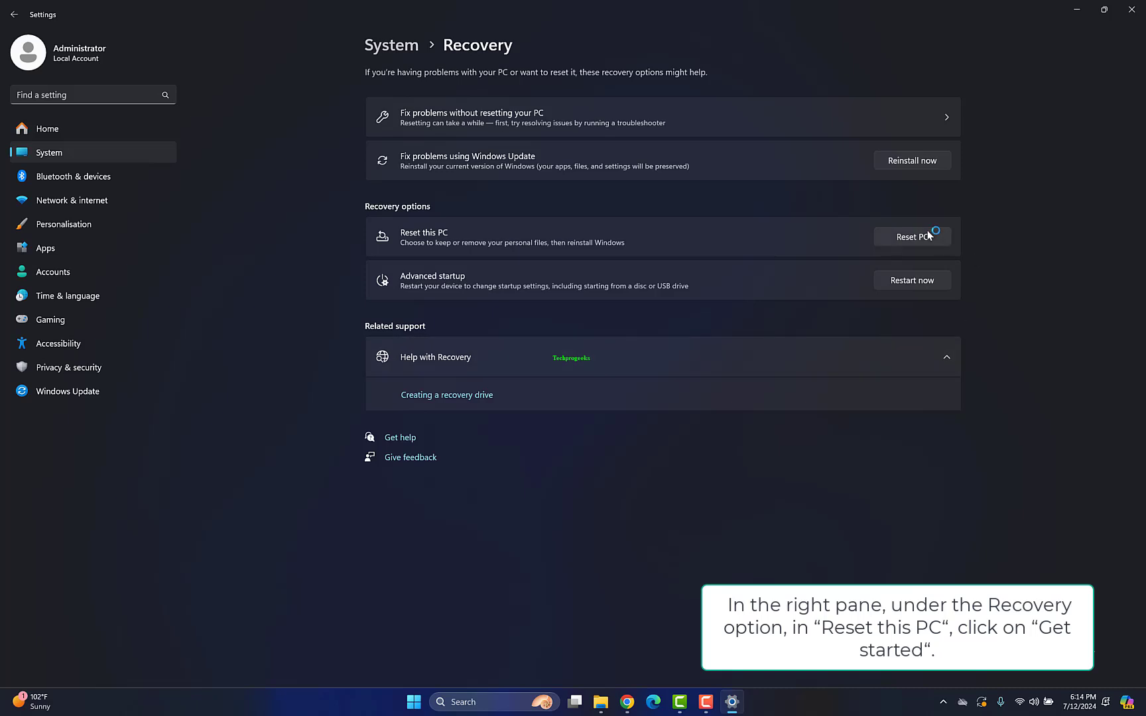